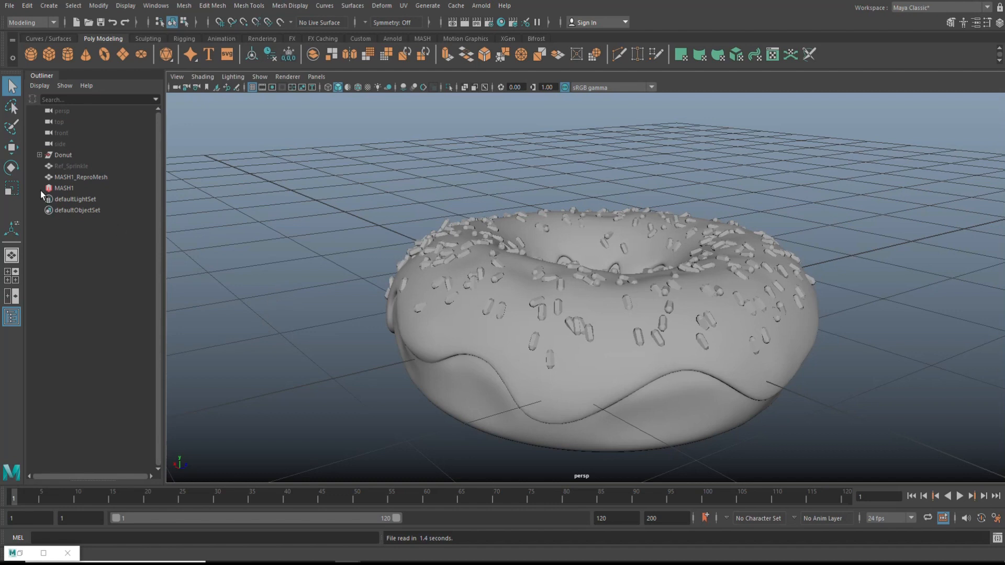
Expand the Donut group and select Dough, Icing, MASH1_ReproMesh and MASH1 in turn to examine the scene's parts
{"action": "left_click", "coordinate": [39, 155]}
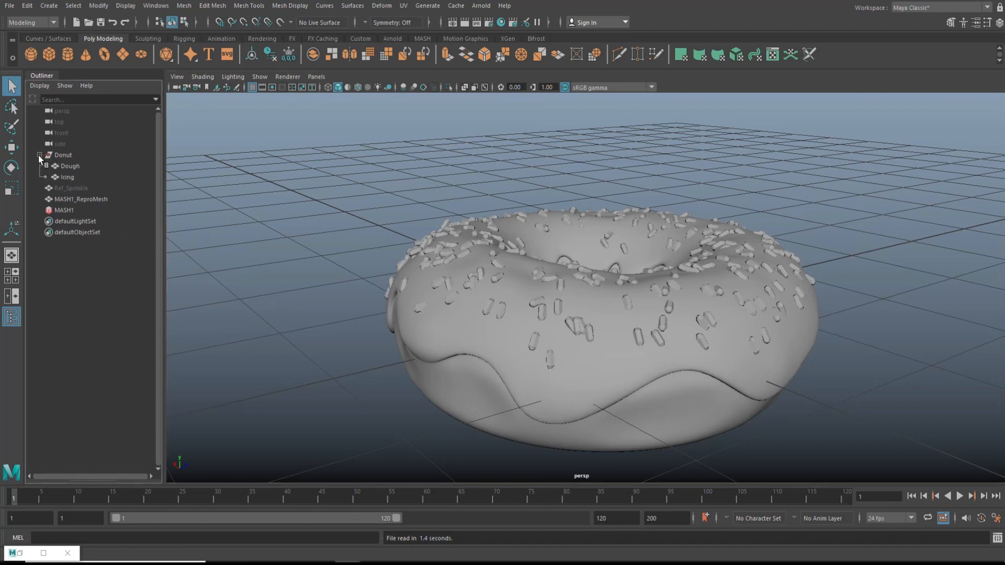
{"action": "left_click", "coordinate": [71, 165]}
{"action": "left_click", "coordinate": [71, 178]}
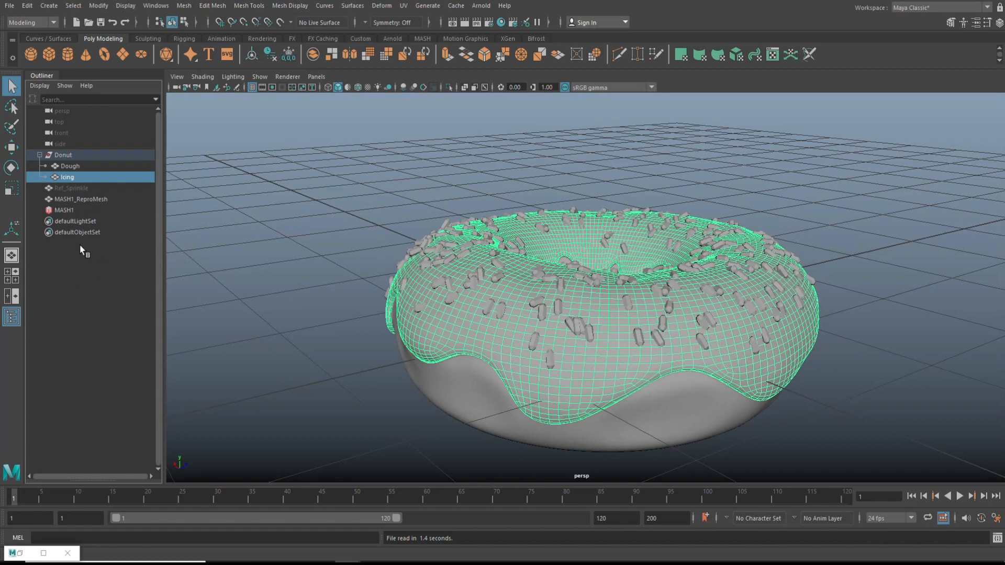
{"action": "scroll", "coordinate": [199, 286], "scroll_direction": "down", "scroll_amount": 2}
{"action": "scroll", "coordinate": [199, 286], "scroll_direction": "down", "scroll_amount": 1}
{"action": "mouse_move", "coordinate": [258, 325]}
{"action": "left_mouse_down", "text": "alt"}
{"action": "mouse_move", "coordinate": [274, 326]}
{"action": "mouse_move", "coordinate": [266, 329]}
{"action": "left_mouse_up", "text": "alt"}
{"action": "left_click", "coordinate": [77, 200]}
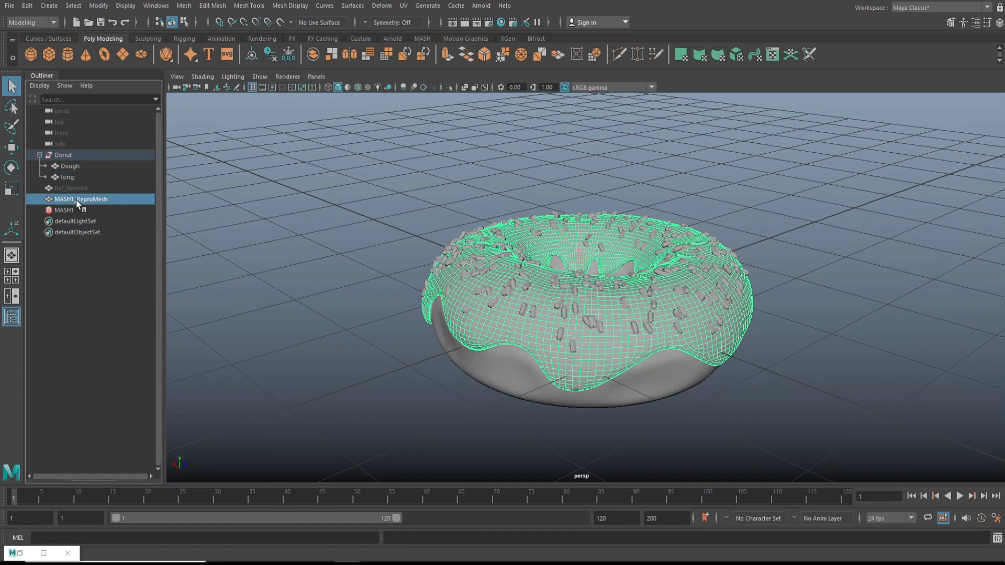
{"action": "left_click", "coordinate": [60, 211]}
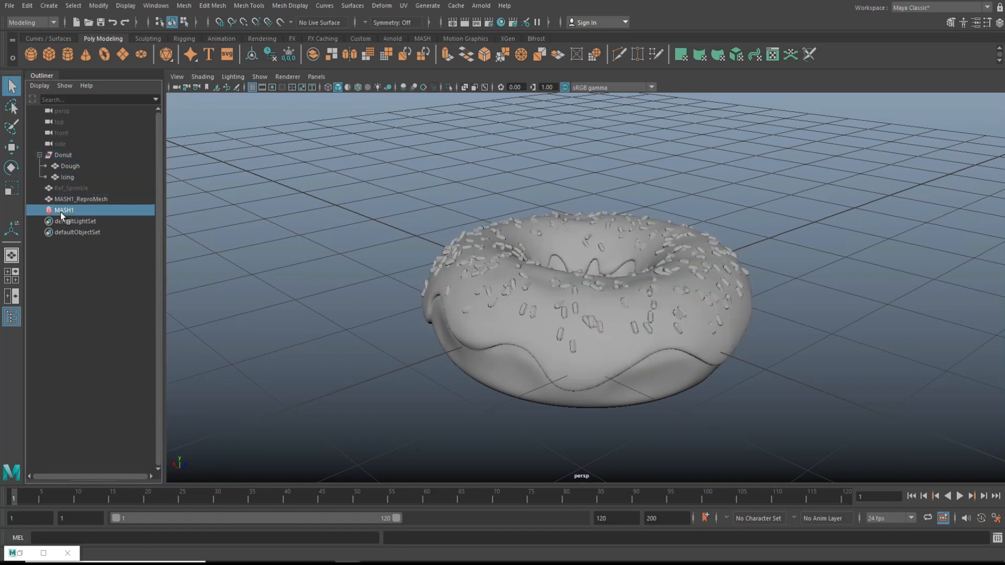
Move MASH1_ReproMesh into the Donut group and rename it Sprinkles
{"action": "left_click", "coordinate": [83, 200]}
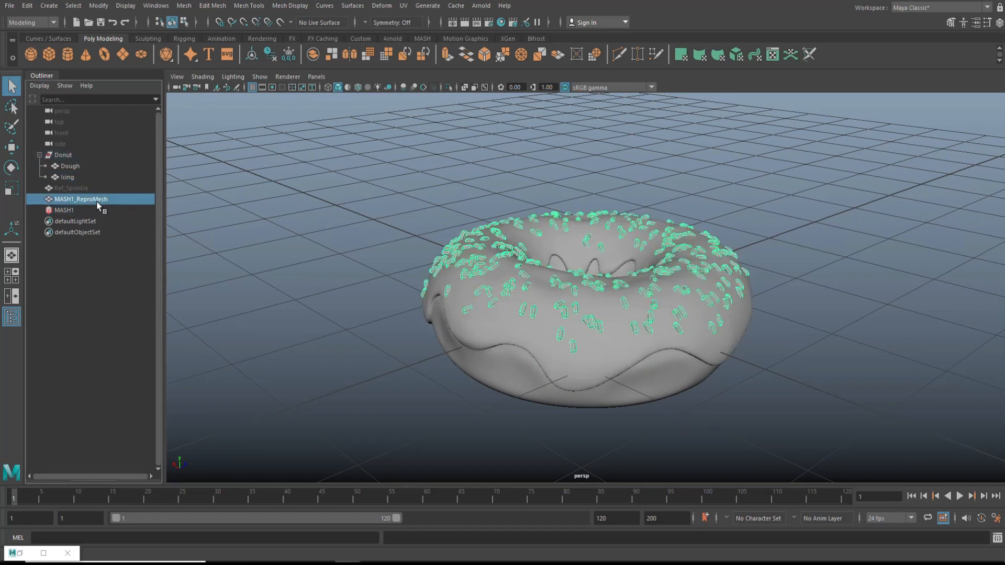
{"action": "left_click_drag", "start_coordinate": [97, 205], "coordinate": [93, 156]}
{"action": "left_click", "coordinate": [86, 157]}
{"action": "double_click", "coordinate": [96, 190]}
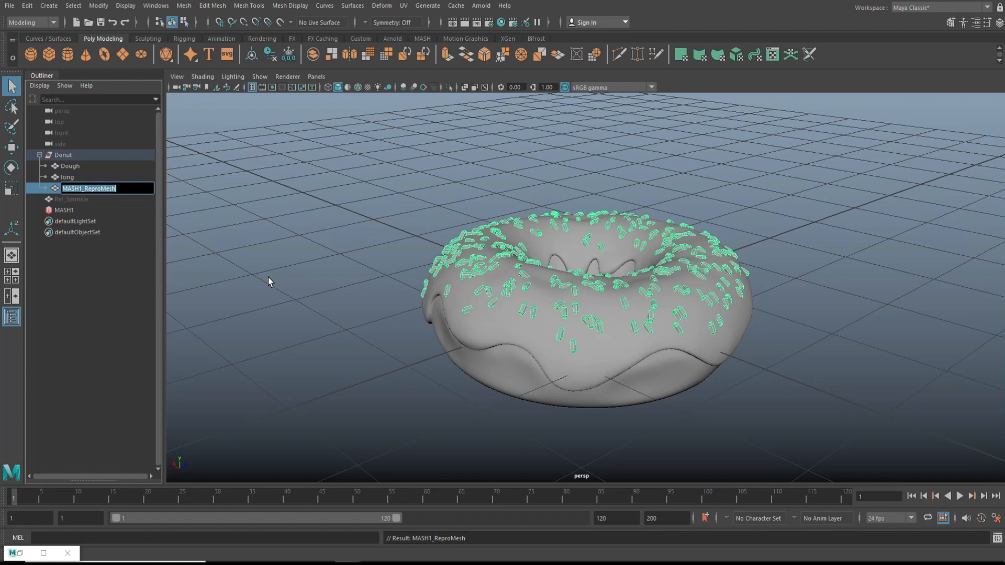
{"action": "type", "text": "Sprinkles"}
{"action": "key", "text": "Return"}
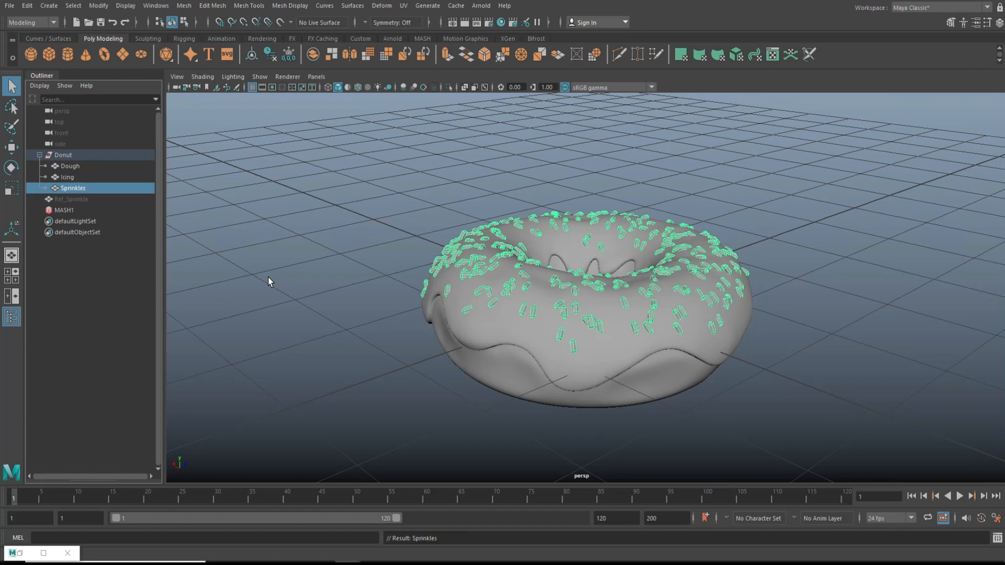
Delete the Donut group's construction history and freeze its transformations
{"action": "left_click", "coordinate": [64, 155]}
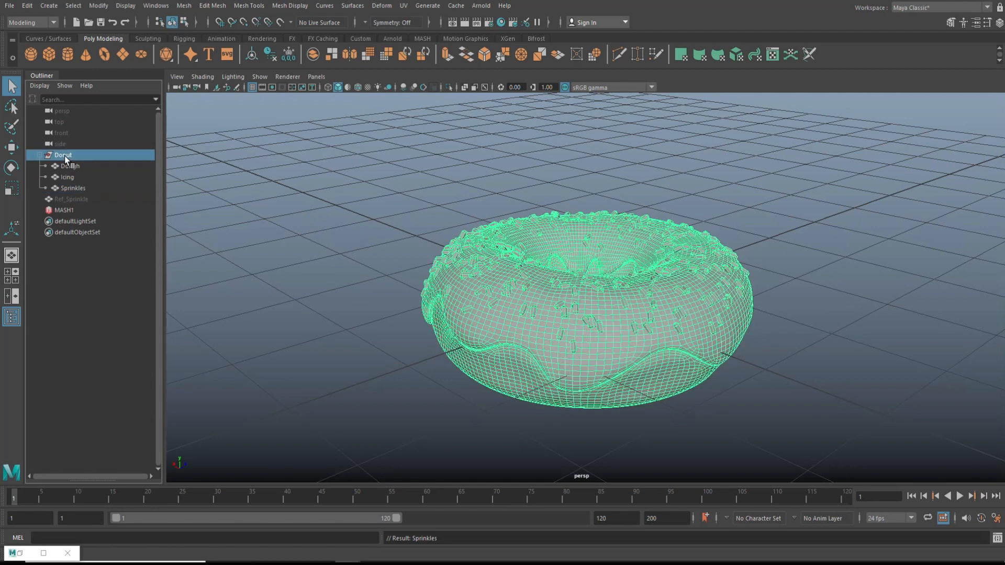
{"action": "left_click", "coordinate": [27, 5]}
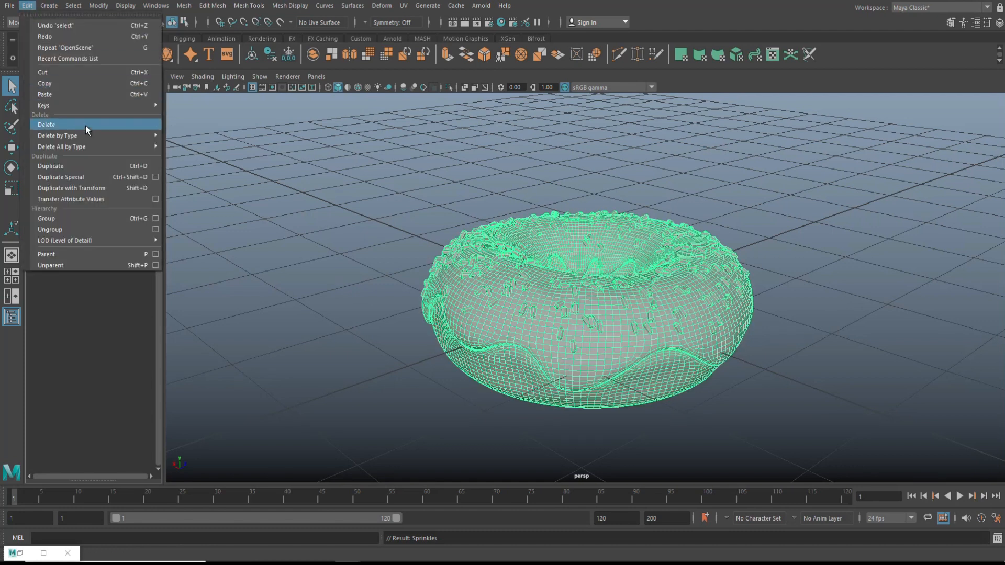
{"action": "left_click", "coordinate": [179, 135]}
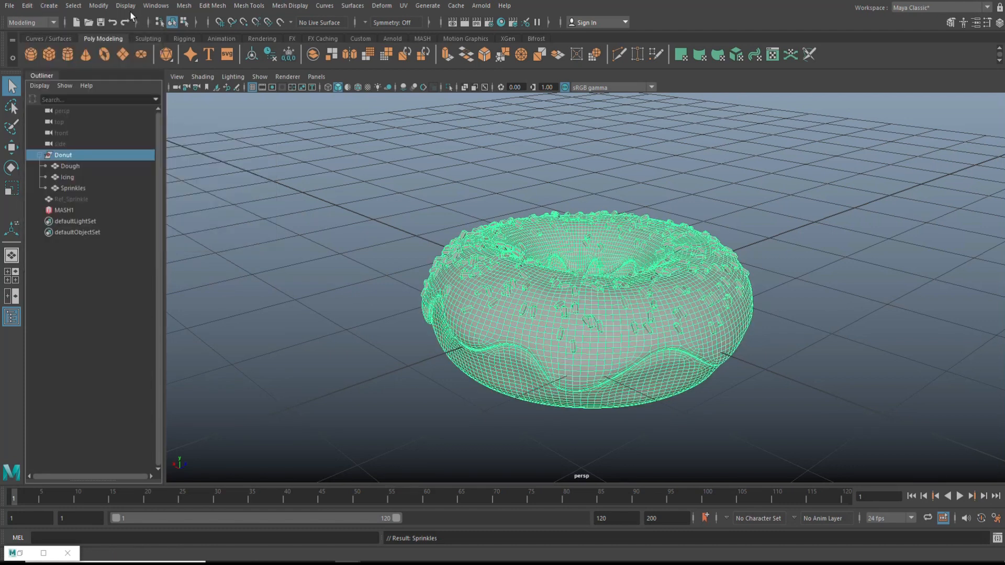
{"action": "left_click", "coordinate": [99, 5]}
{"action": "left_click", "coordinate": [149, 54]}
Show all hidden objects, and delete the Ref_Sprinkle object and the MASH1 node
{"action": "left_click", "coordinate": [125, 6]}
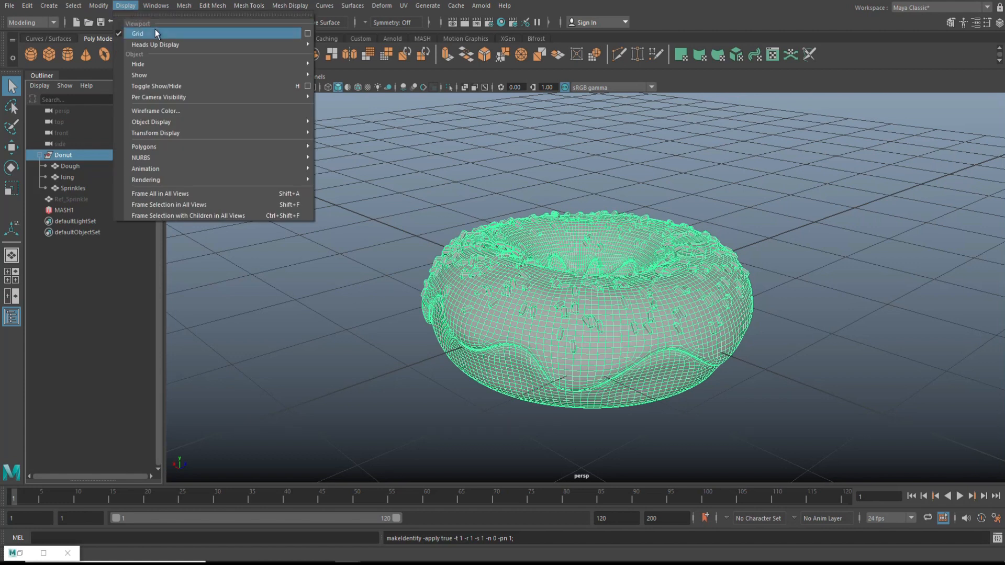
{"action": "mouse_move", "coordinate": [157, 75]}
{"action": "left_click", "coordinate": [354, 123]}
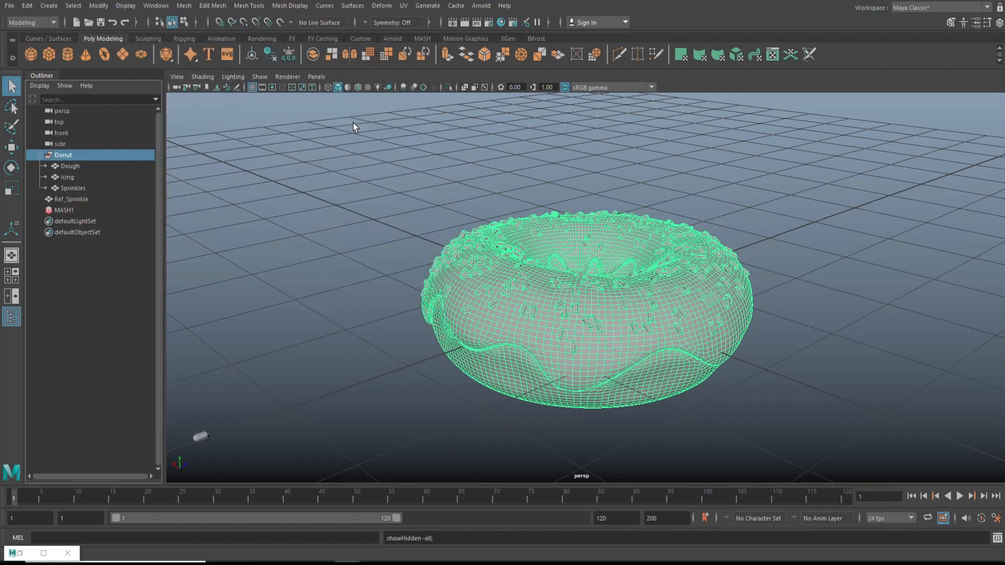
{"action": "left_click", "coordinate": [61, 199]}
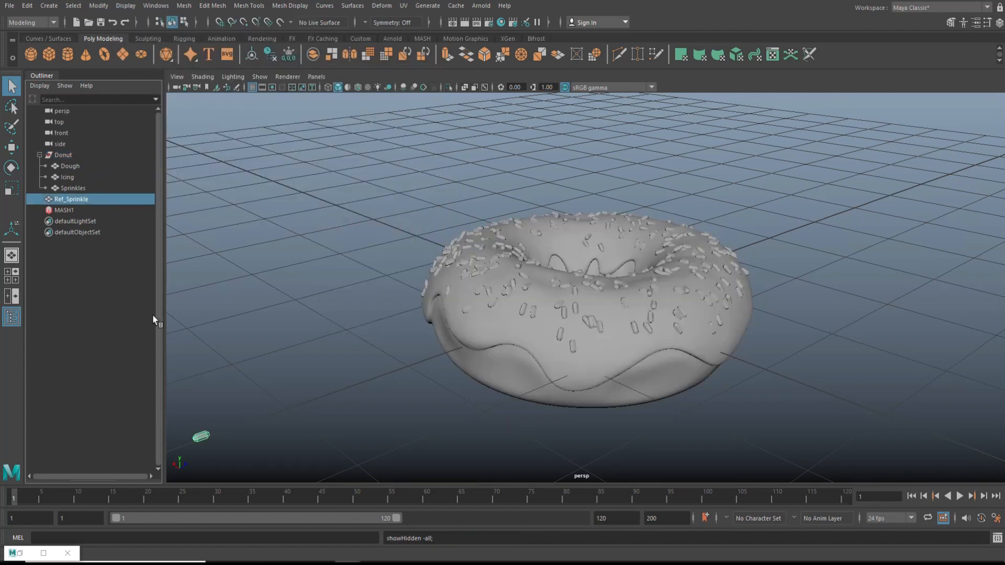
{"action": "key", "text": "Delete"}
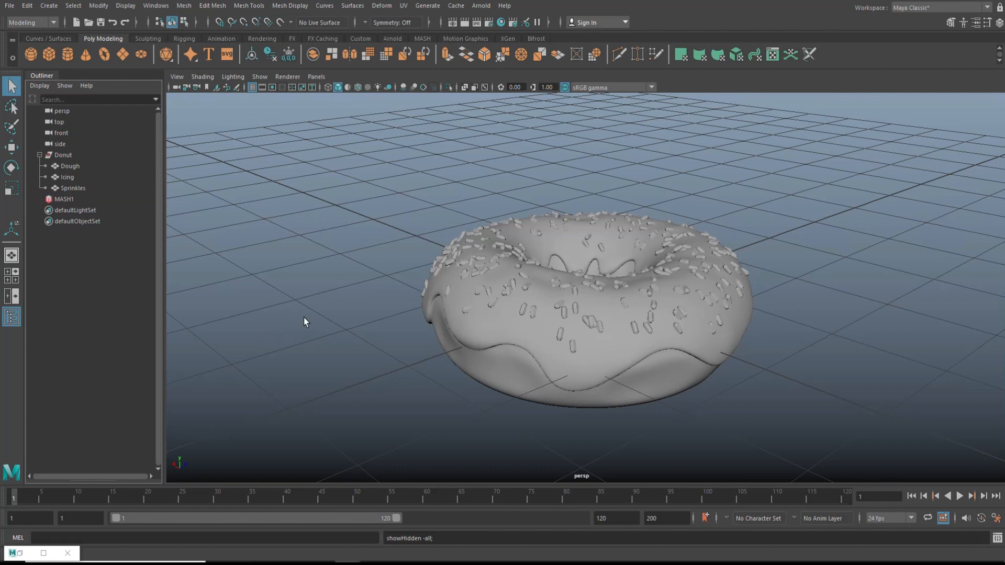
{"action": "left_click", "coordinate": [66, 201]}
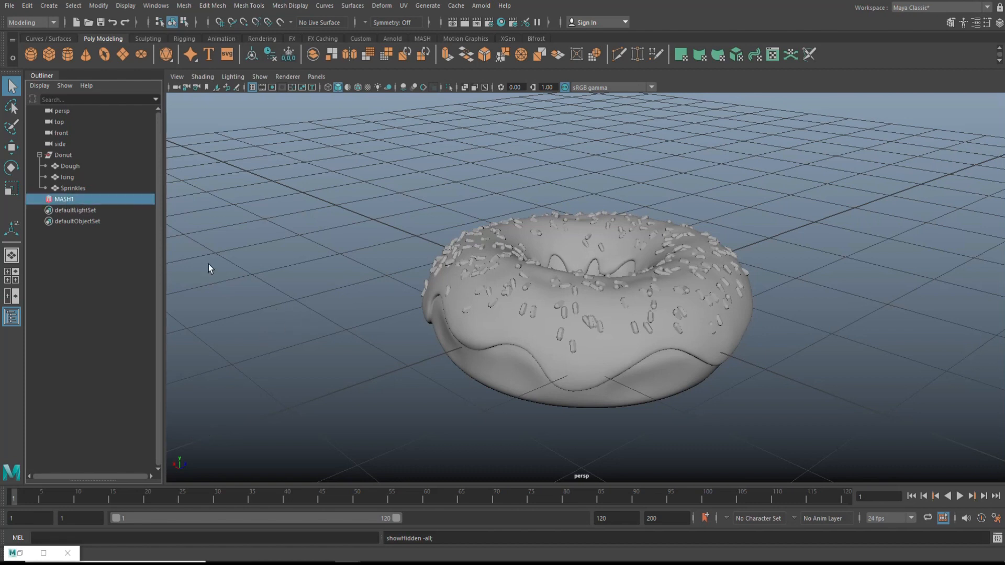
{"action": "key", "text": "Delete"}
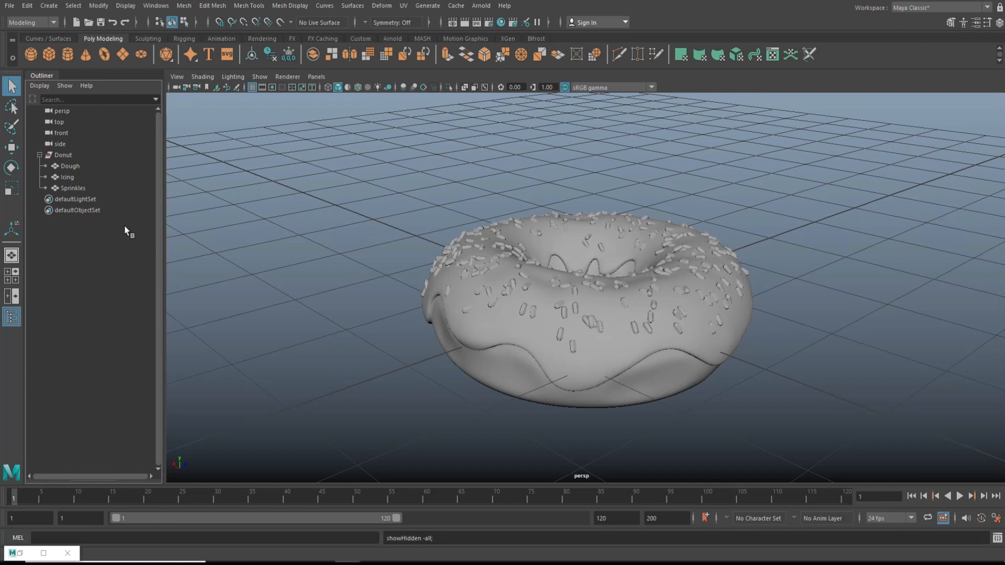
Review the Donut group and its Dough, Icing and Sprinkles meshes one by one, ending with the whole group selected
{"action": "left_click", "coordinate": [69, 155]}
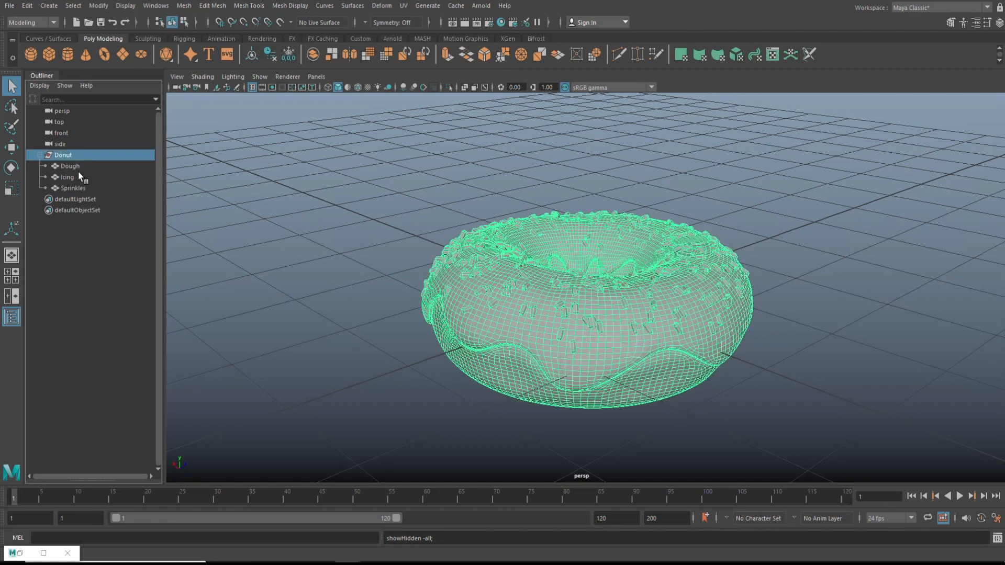
{"action": "left_click", "coordinate": [75, 168]}
{"action": "left_click", "coordinate": [68, 179]}
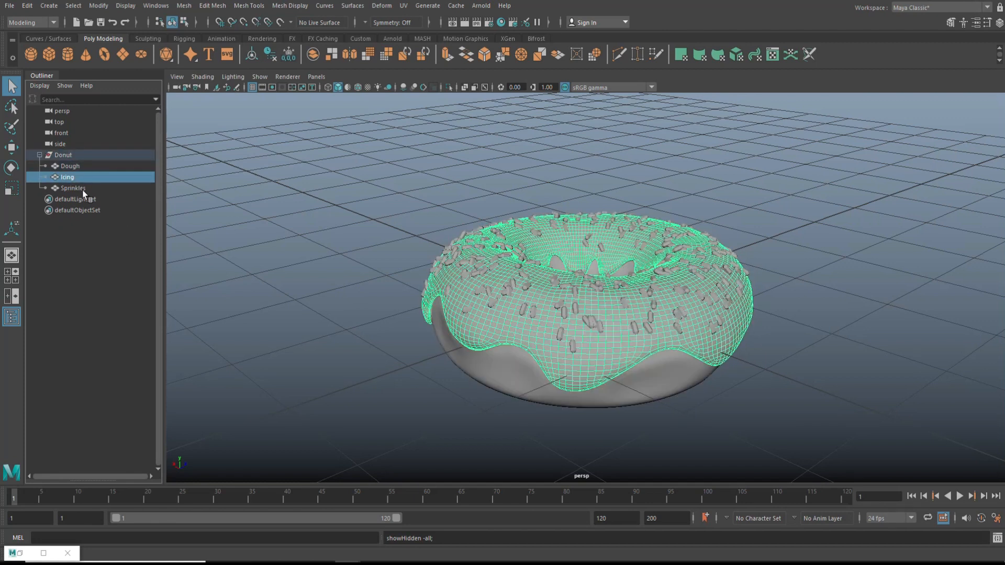
{"action": "left_click", "coordinate": [75, 188]}
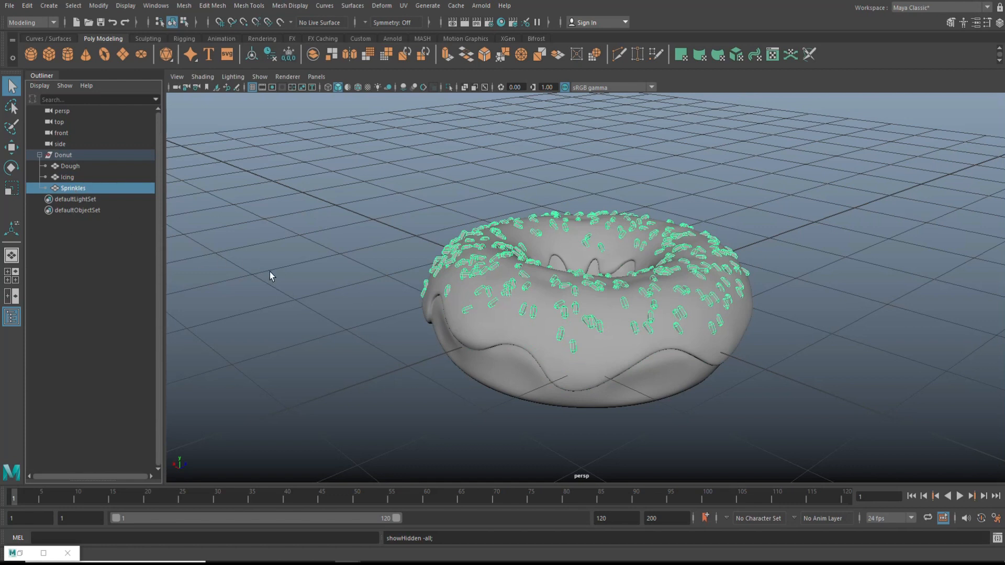
{"action": "scroll", "coordinate": [269, 271], "scroll_direction": "down", "scroll_amount": 3}
{"action": "left_click_drag", "start_coordinate": [275, 275], "coordinate": [342, 331], "text": "alt"}
{"action": "scroll", "coordinate": [352, 326], "scroll_direction": "down", "scroll_amount": 3}
{"action": "scroll", "coordinate": [351, 327], "scroll_direction": "down", "scroll_amount": 2}
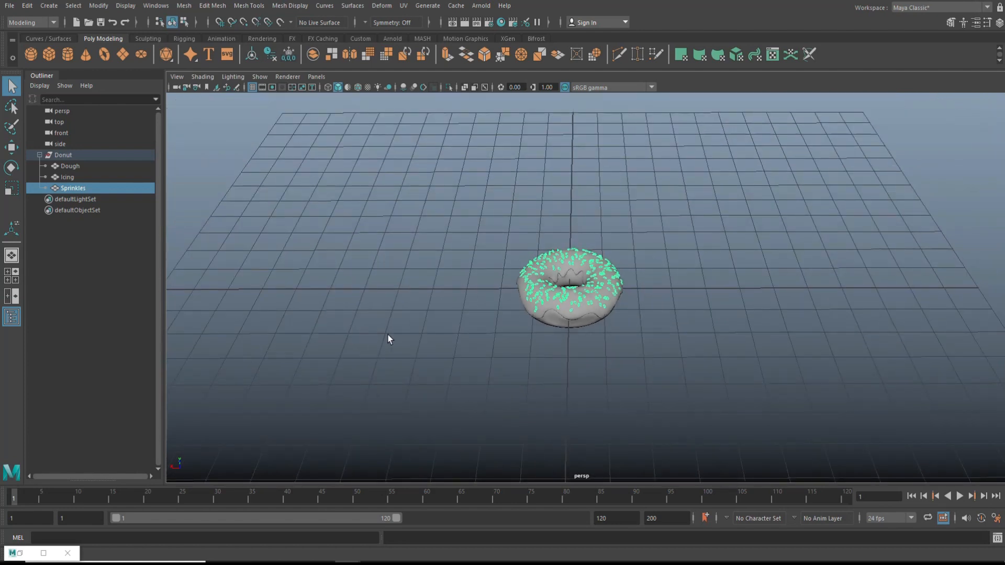
{"action": "left_click", "coordinate": [69, 156]}
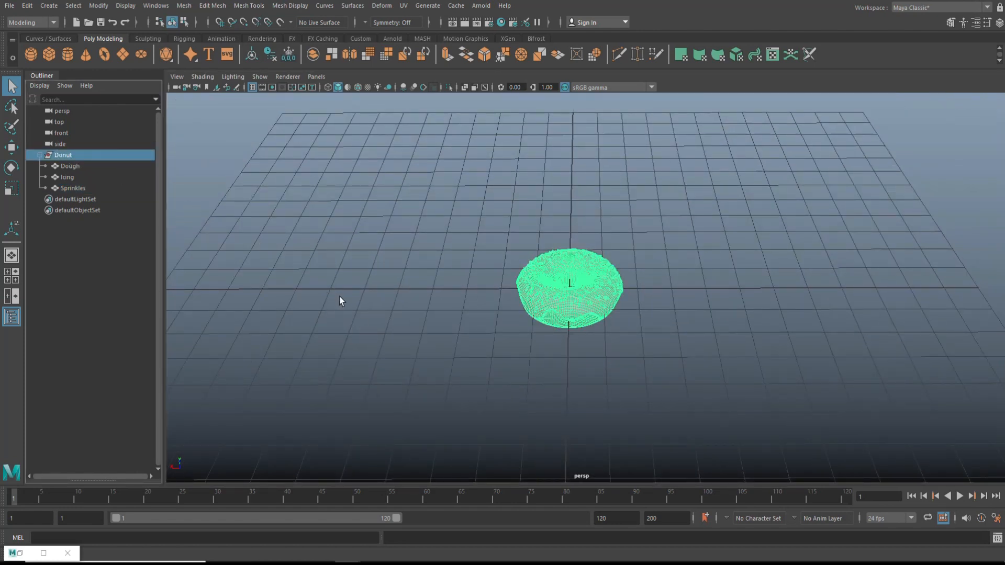
{"action": "scroll", "coordinate": [339, 300], "scroll_direction": "up", "scroll_amount": 2}
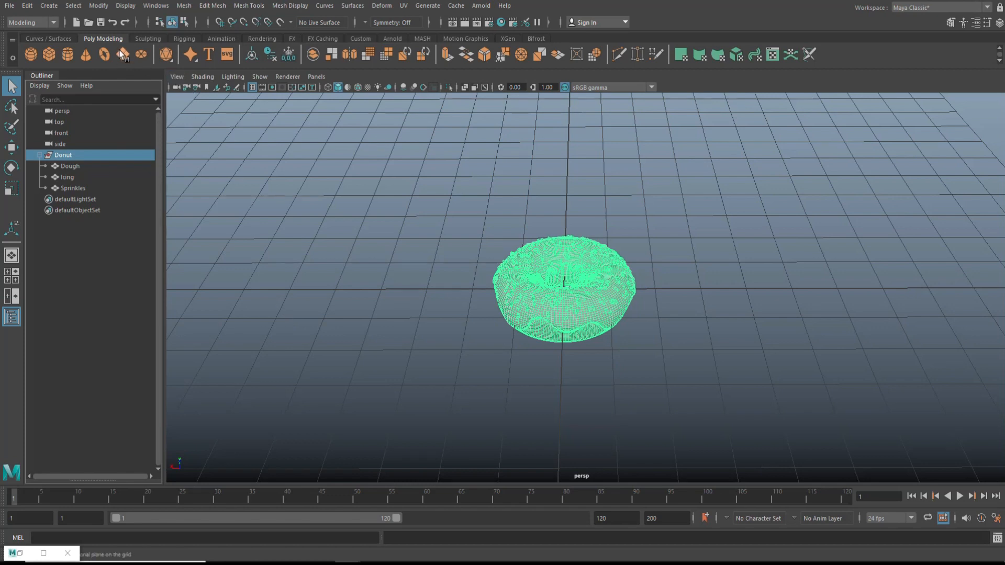
Check the scene's linear working unit in the general application preferences
{"action": "left_click", "coordinate": [156, 5]}
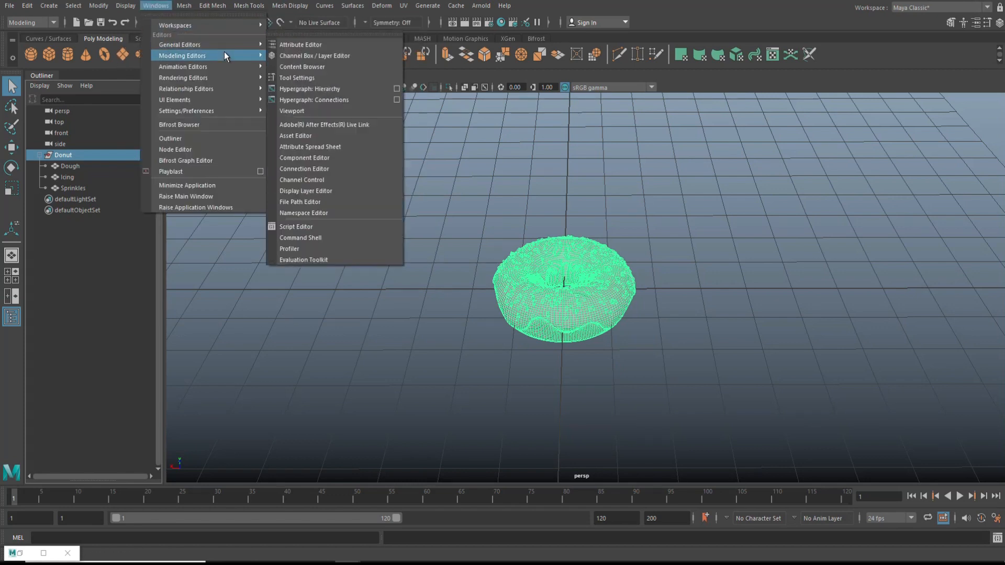
{"action": "mouse_move", "coordinate": [234, 116]}
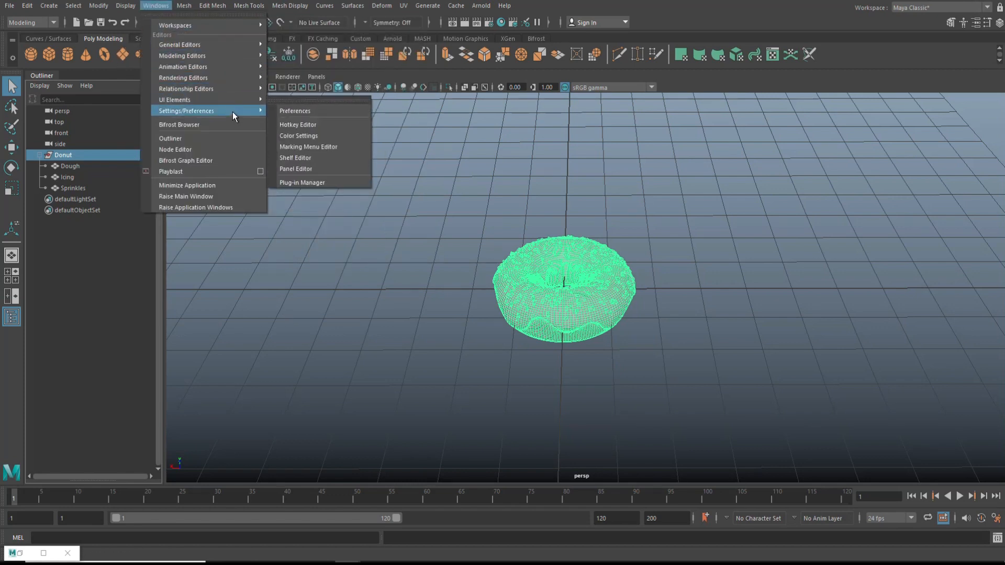
{"action": "left_click", "coordinate": [293, 111]}
{"action": "left_click", "coordinate": [226, 231]}
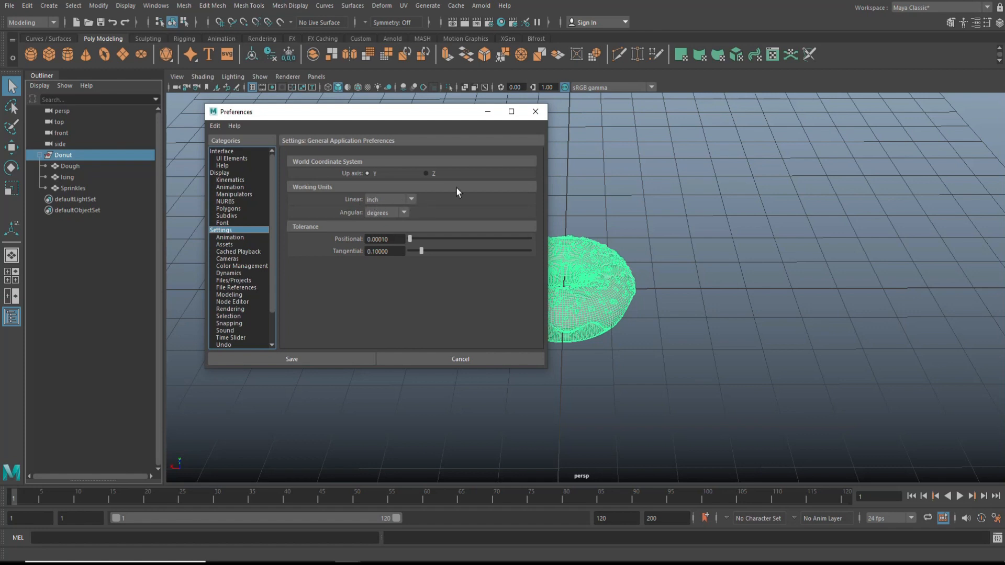
{"action": "left_click", "coordinate": [535, 111]}
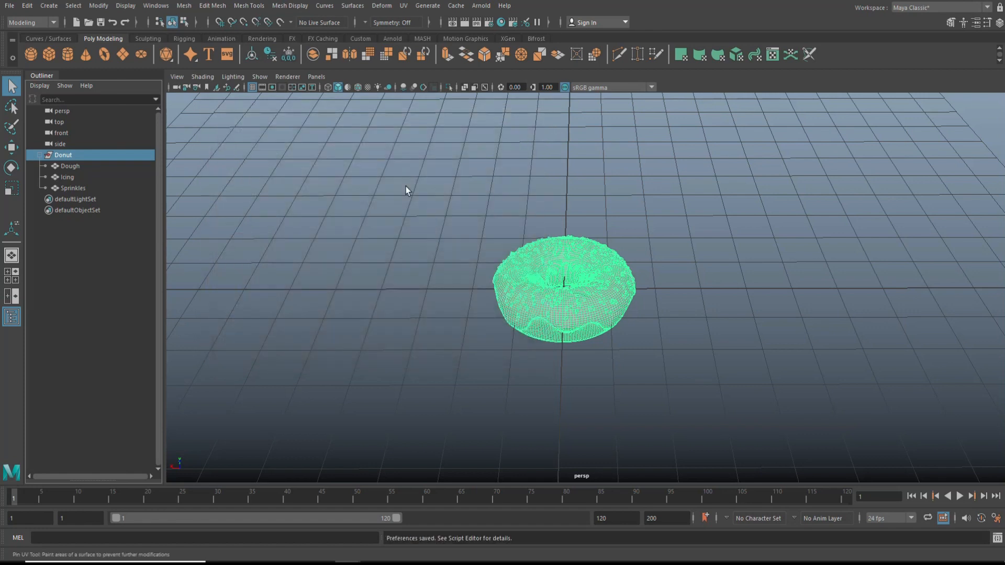
Switch to the four-view layout and scale the Donut group uniformly to about 0.98 against the grid in the top view
{"action": "left_click", "coordinate": [12, 276]}
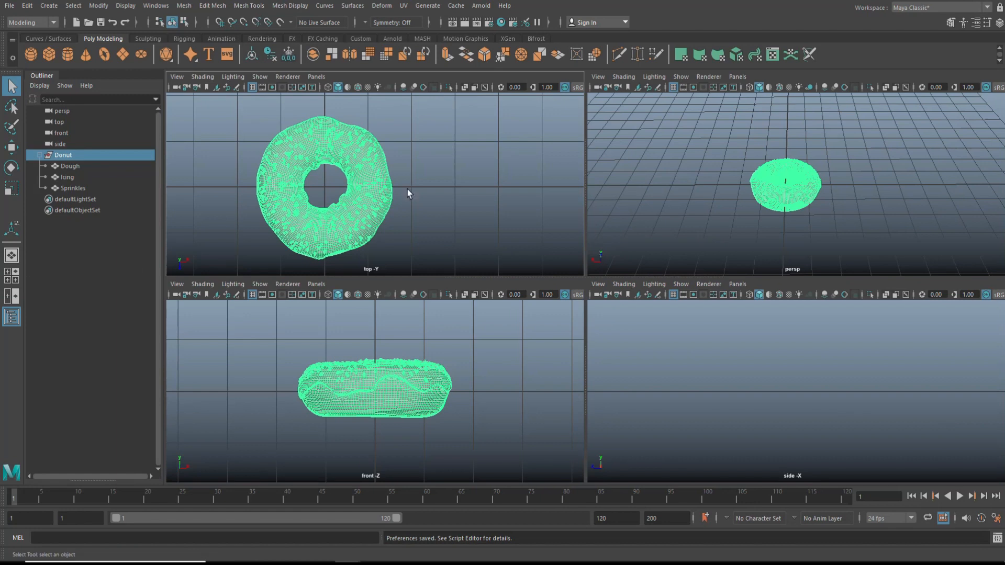
{"action": "scroll", "coordinate": [409, 193], "scroll_direction": "down", "scroll_amount": 5}
{"action": "scroll", "coordinate": [411, 208], "scroll_direction": "up", "scroll_amount": 3}
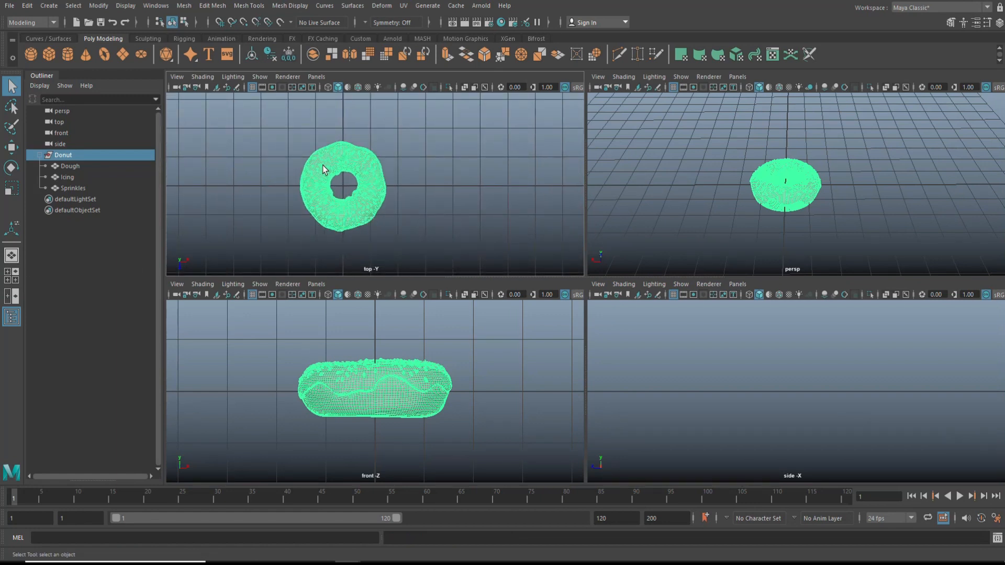
{"action": "scroll", "coordinate": [399, 198], "scroll_direction": "up", "scroll_amount": 3}
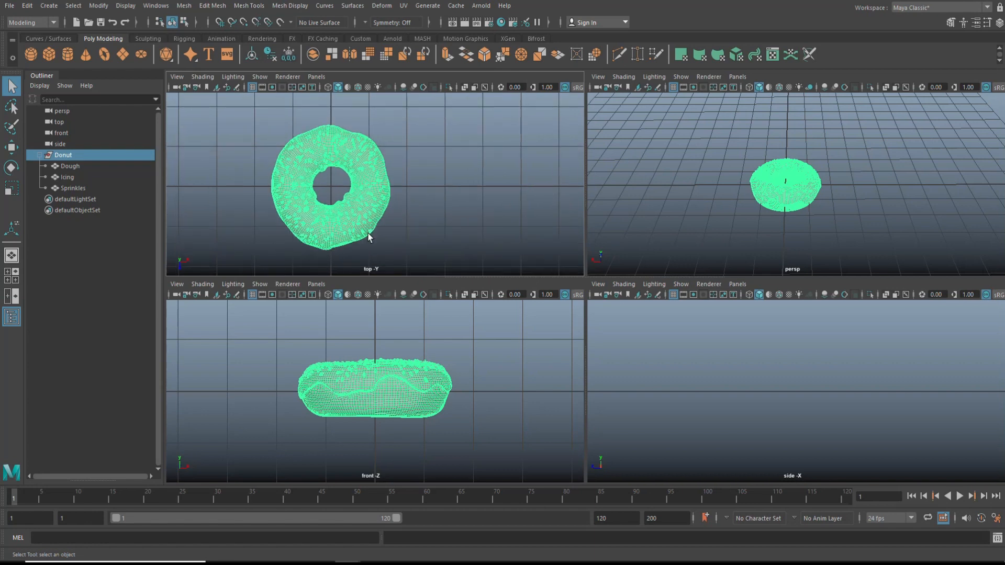
{"action": "key", "text": "r"}
{"action": "left_click_drag", "start_coordinate": [331, 188], "coordinate": [303, 195]}
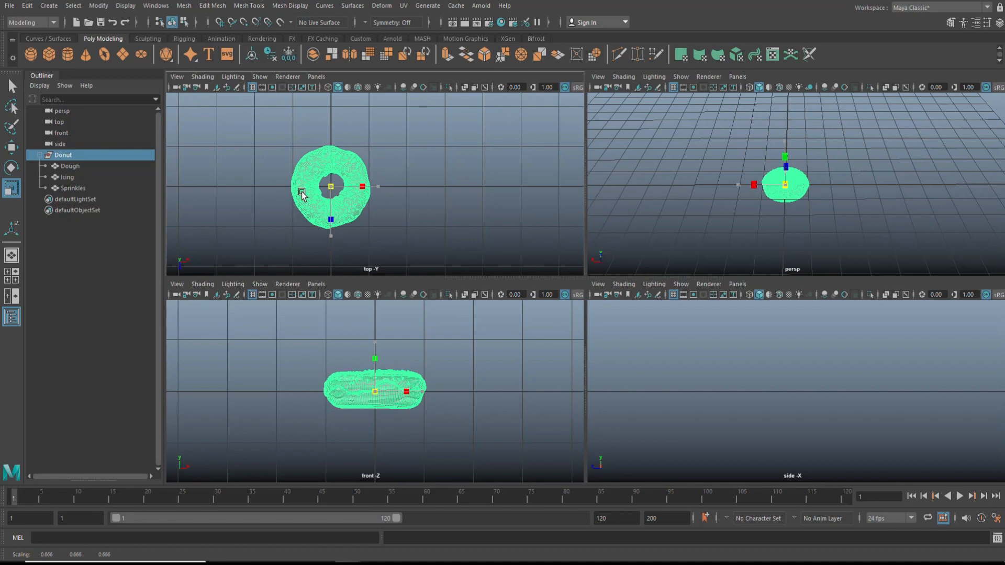
{"action": "left_click_drag", "start_coordinate": [302, 195], "coordinate": [386, 225]}
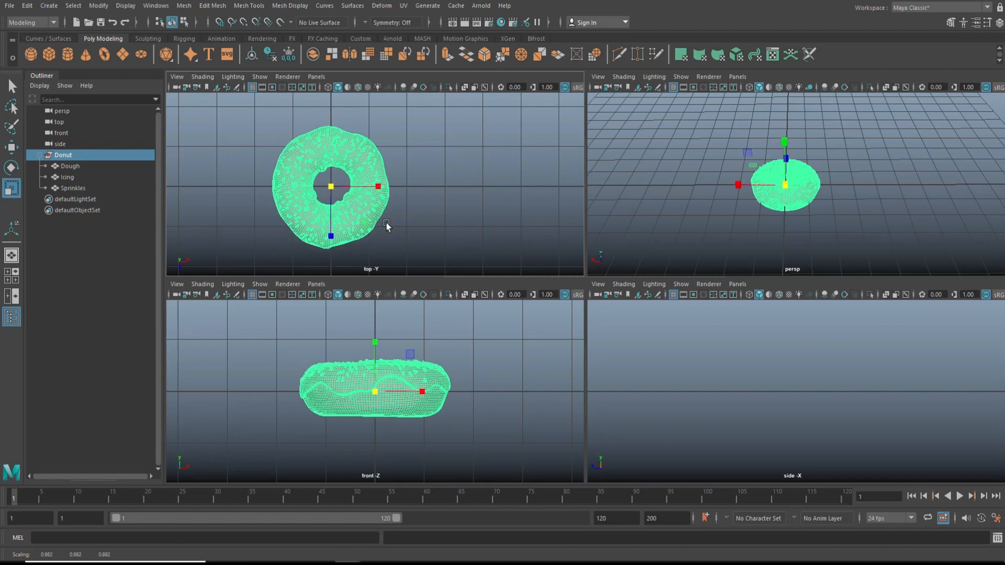
Try moving the Donut group about 1.5 units along X in the top view and snap it back to the grid origin
{"action": "key", "text": "w"}
{"action": "left_click_drag", "start_coordinate": [378, 187], "coordinate": [444, 192]}
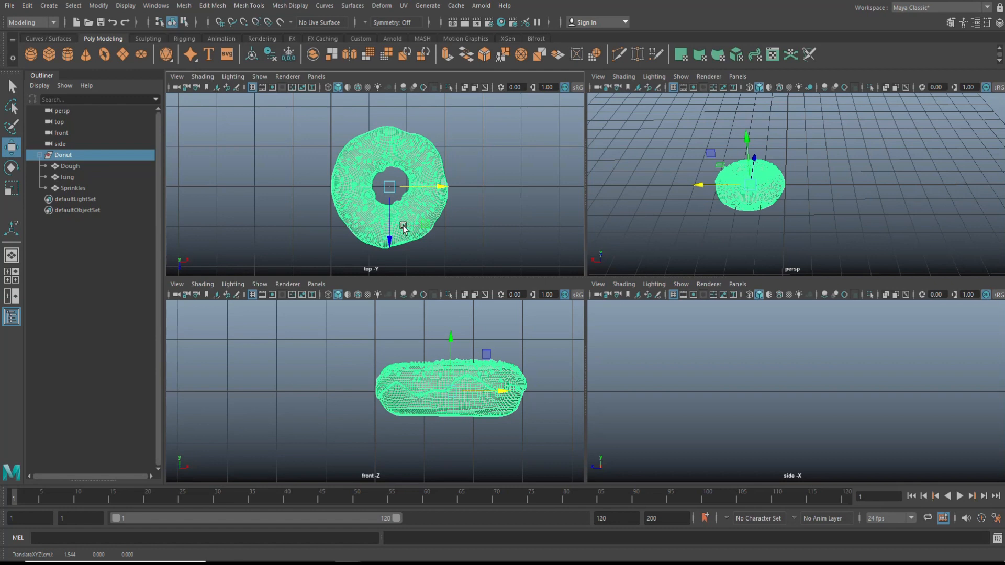
{"action": "key", "text": "x"}
{"action": "left_click_drag", "start_coordinate": [390, 188], "coordinate": [324, 193]}
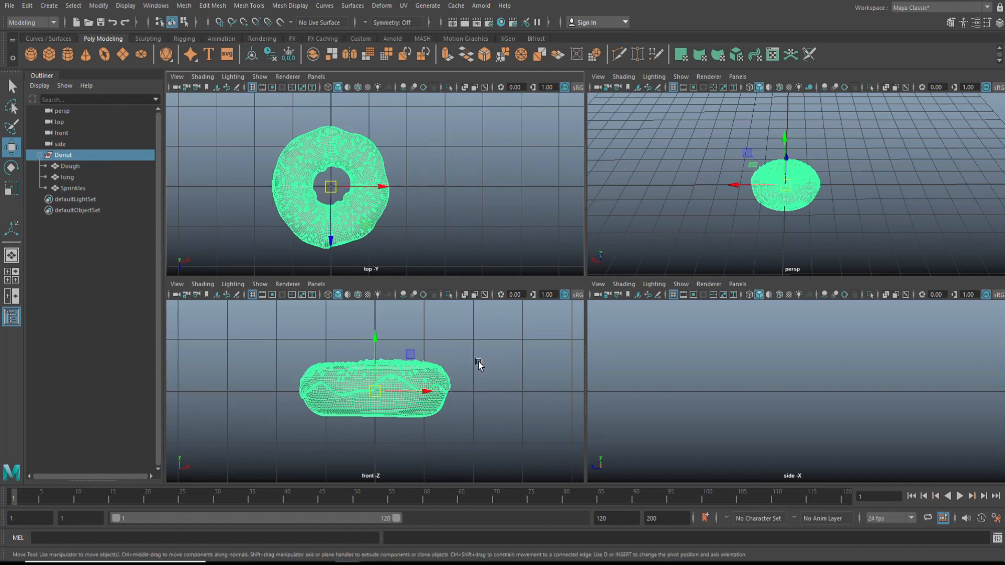
Raise the Donut group along Y in the front view to sit on the grid, return to the perspective view and deselect it
{"action": "left_click_drag", "start_coordinate": [370, 344], "coordinate": [377, 313]}
{"action": "key", "text": "space"}
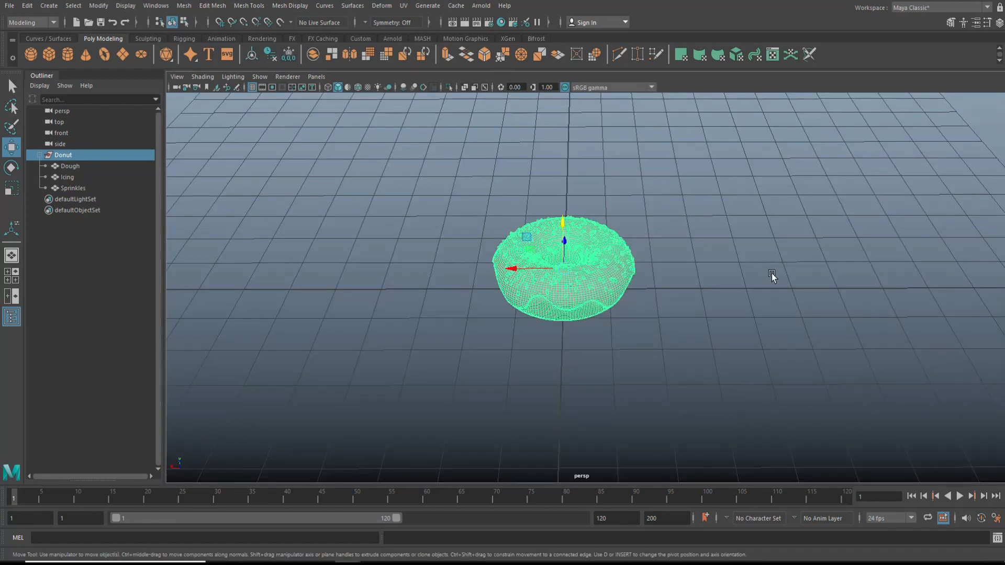
{"action": "left_click", "coordinate": [739, 266]}
{"action": "scroll", "coordinate": [671, 291], "scroll_direction": "up", "scroll_amount": 2}
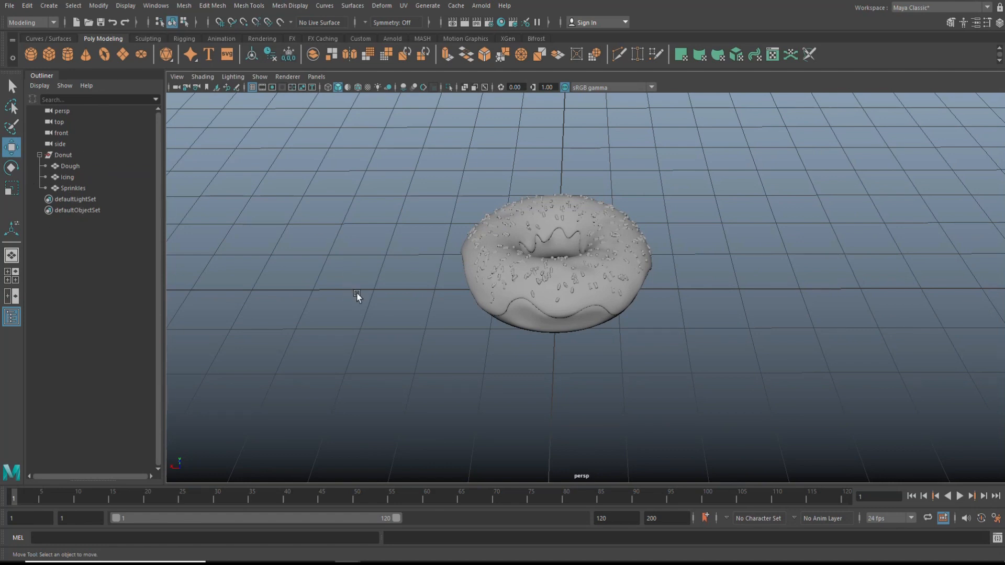
Freeze the transformations of the Donut group and deselect it
{"action": "scroll", "coordinate": [395, 300], "scroll_direction": "down", "scroll_amount": 2}
{"action": "left_click_drag", "start_coordinate": [384, 312], "coordinate": [409, 304], "text": "alt"}
{"action": "left_click_drag", "start_coordinate": [717, 479], "coordinate": [716, 479]}
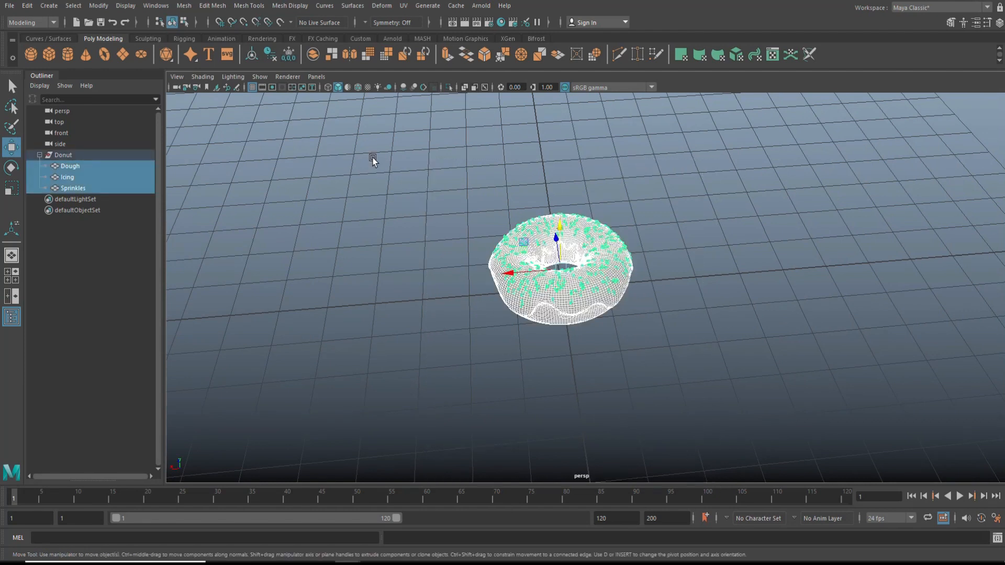
{"action": "left_click", "coordinate": [63, 155]}
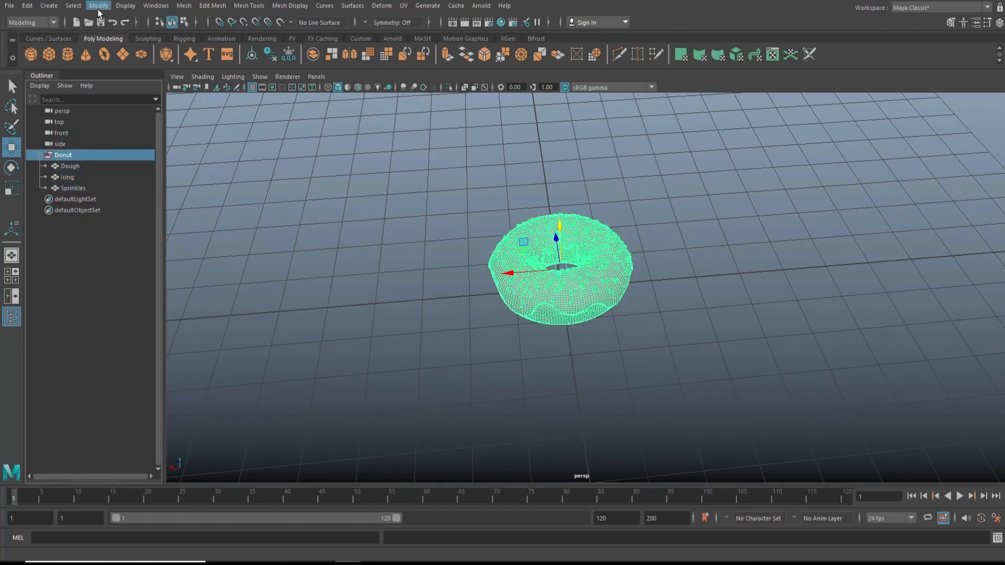
{"action": "left_click", "coordinate": [99, 6]}
{"action": "left_click", "coordinate": [148, 55]}
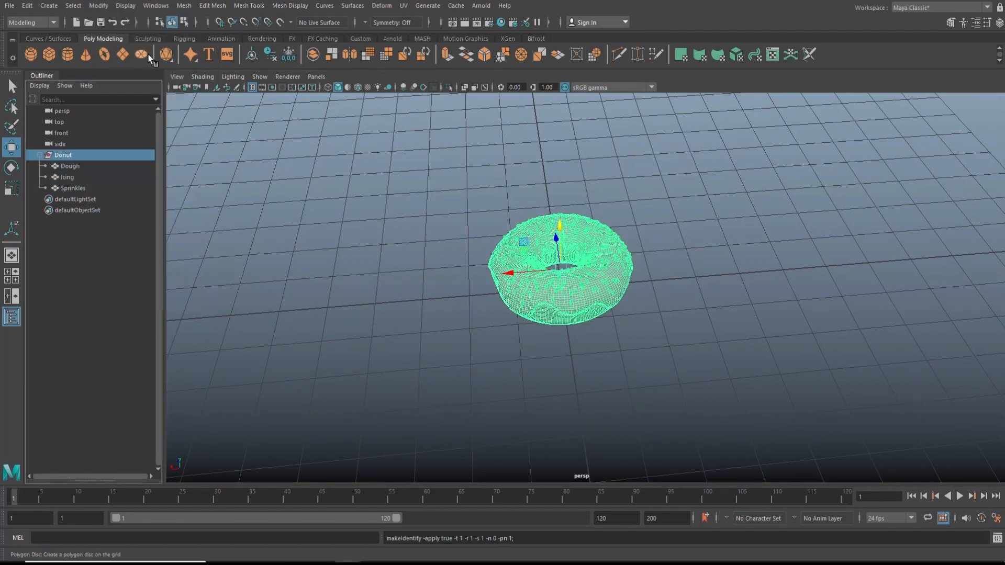
{"action": "left_click", "coordinate": [377, 314]}
{"action": "left_click_drag", "start_coordinate": [384, 325], "coordinate": [382, 343], "text": "alt"}
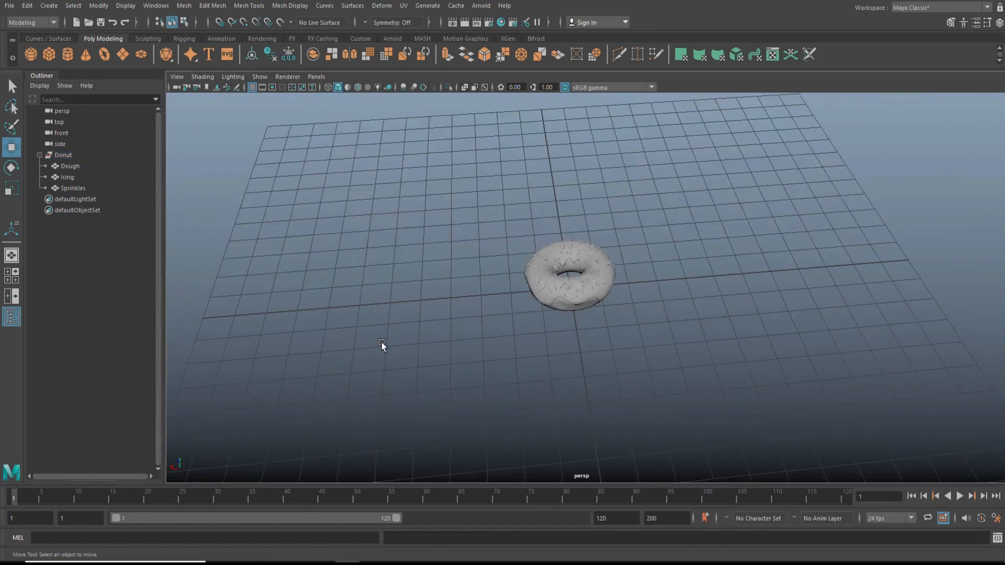
{"action": "scroll", "coordinate": [382, 346], "scroll_direction": "up", "scroll_amount": 3}
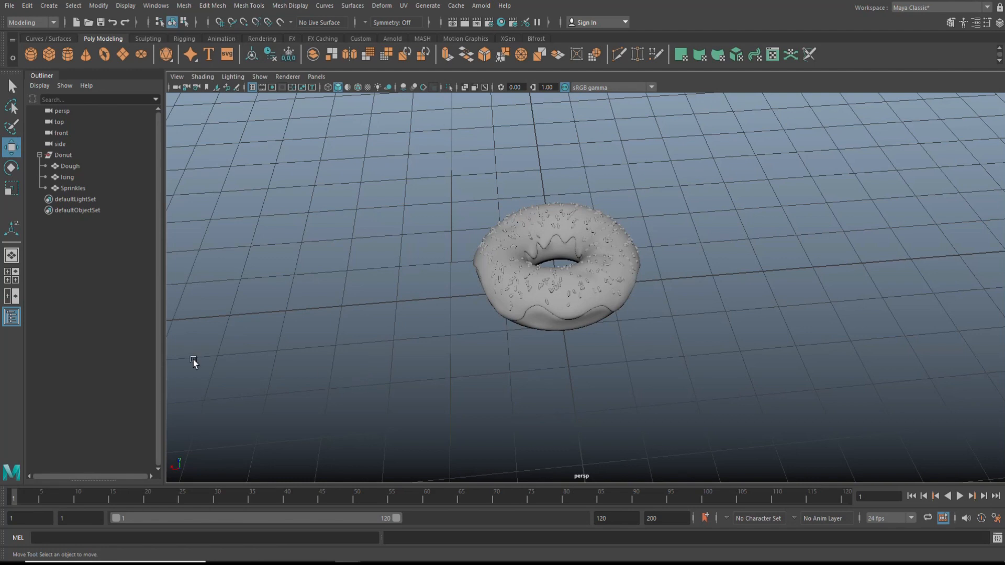
Import Light Setup.jpg from the desktop's Donut folder as an image plane in the front view
{"action": "left_click", "coordinate": [9, 279]}
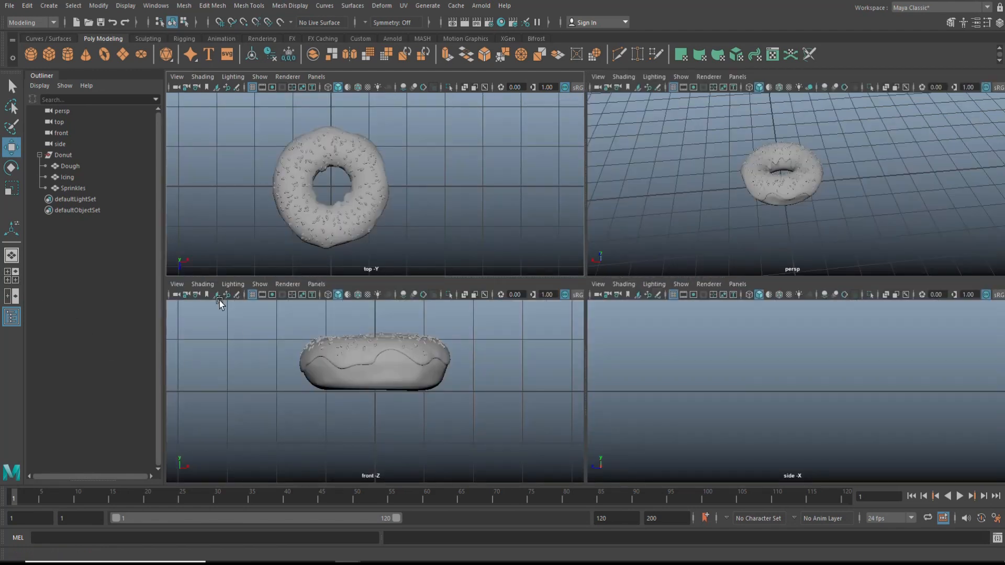
{"action": "left_click", "coordinate": [177, 284]}
{"action": "mouse_move", "coordinate": [259, 530]}
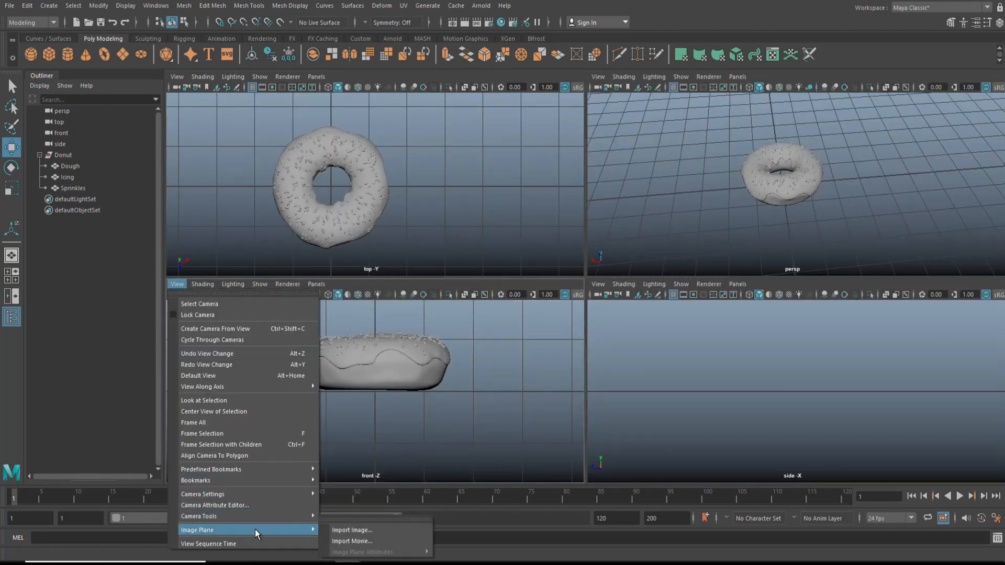
{"action": "left_click", "coordinate": [352, 530]}
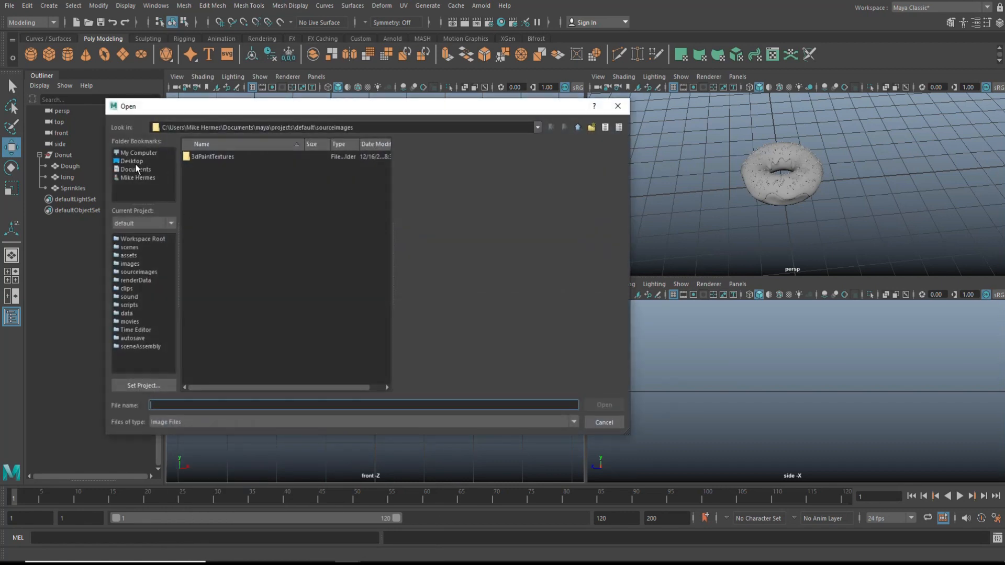
{"action": "left_click", "coordinate": [132, 161]}
{"action": "double_click", "coordinate": [201, 178]}
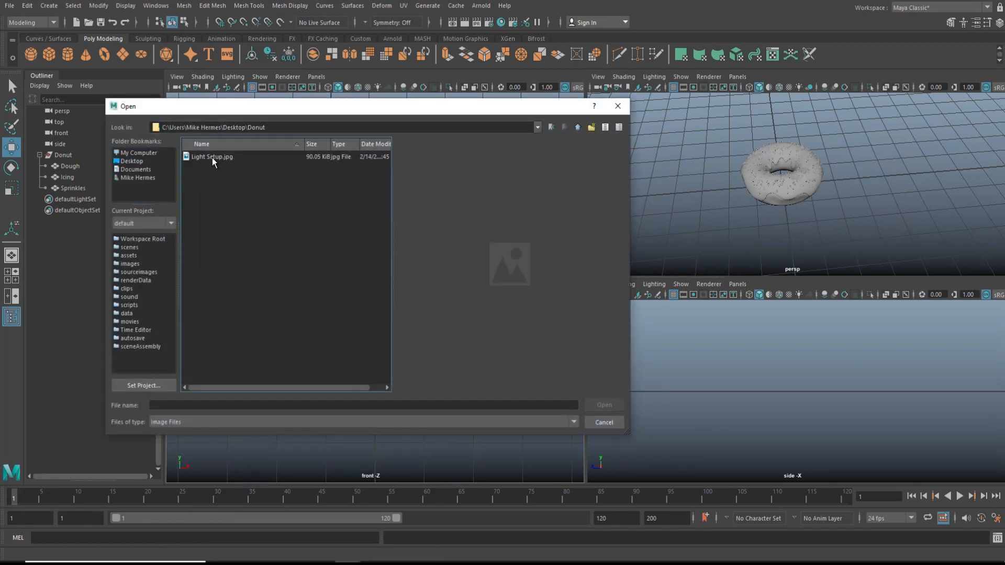
{"action": "left_click", "coordinate": [213, 158]}
{"action": "left_click", "coordinate": [597, 407]}
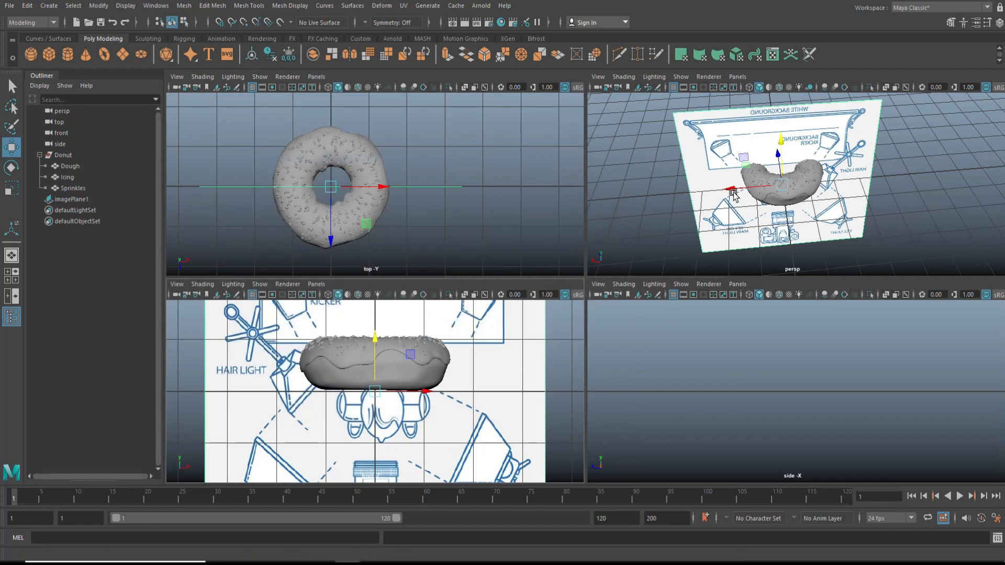
Move the image plane about 4.46 units along Z in the perspective view, clear of the donut
{"action": "key", "text": "space"}
{"action": "left_click_drag", "start_coordinate": [562, 348], "coordinate": [627, 350], "text": "alt"}
{"action": "left_click_drag", "start_coordinate": [512, 293], "coordinate": [352, 208]}
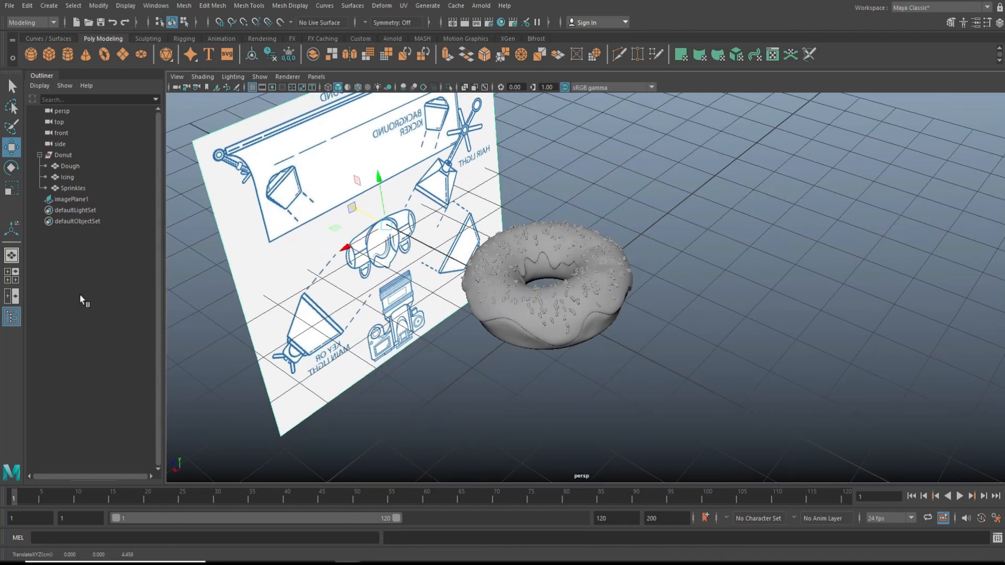
Frame the lighting diagram in the front view to study its light placement, and delete the image plane
{"action": "left_click", "coordinate": [14, 277]}
{"action": "key", "text": "space"}
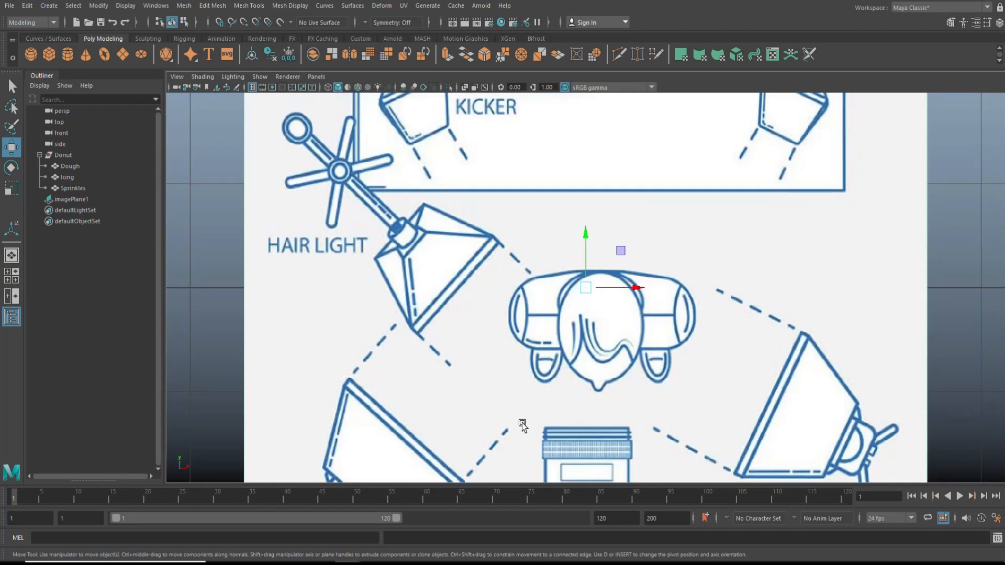
{"action": "key", "text": "f"}
{"action": "scroll", "coordinate": [765, 371], "scroll_direction": "up", "scroll_amount": 2}
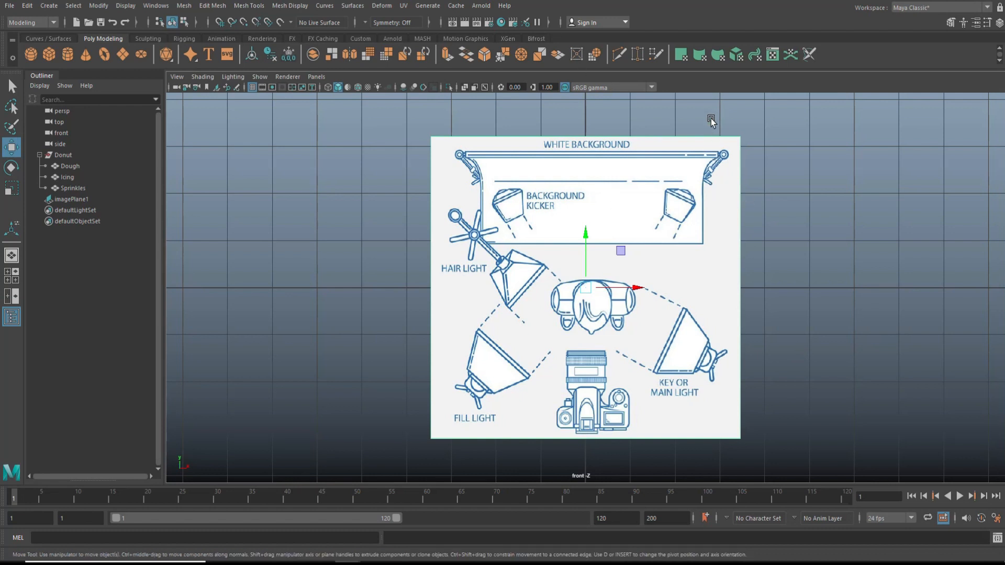
{"action": "left_click_drag", "start_coordinate": [711, 119], "coordinate": [794, 219]}
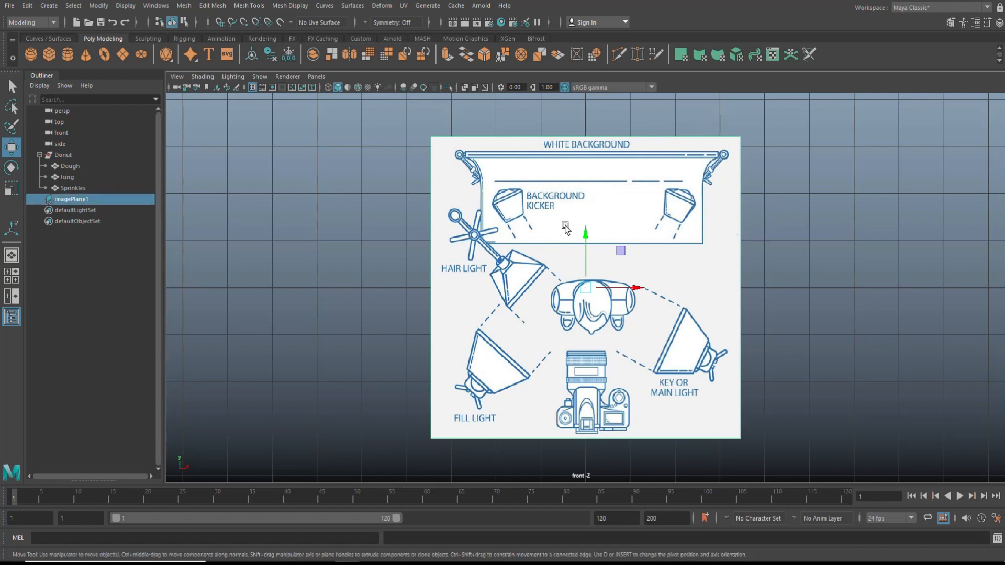
{"action": "key", "text": "Delete"}
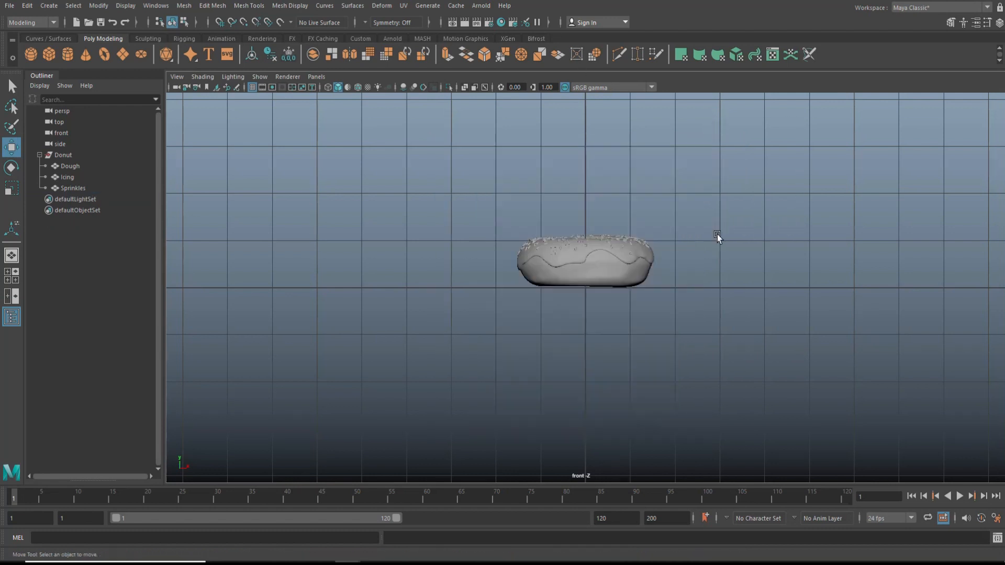
Create a polygon plane in the perspective view and scale it uniformly to cover the whole grid under the donut
{"action": "left_click", "coordinate": [12, 276]}
{"action": "key", "text": "space"}
{"action": "left_click_drag", "start_coordinate": [580, 297], "coordinate": [582, 340], "text": "alt"}
{"action": "left_click", "coordinate": [121, 56]}
{"action": "key", "text": "r"}
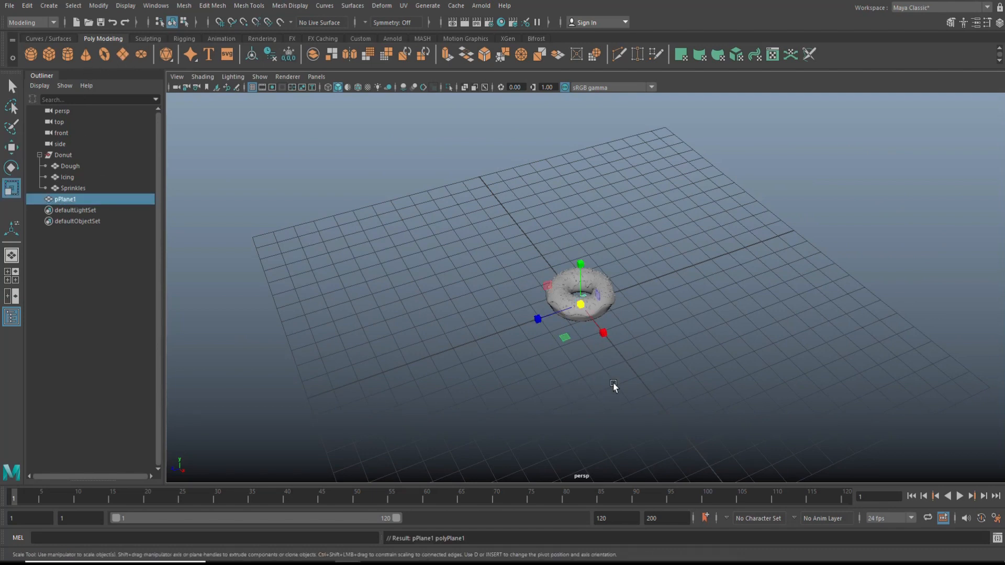
{"action": "left_click_drag", "start_coordinate": [581, 303], "coordinate": [953, 317]}
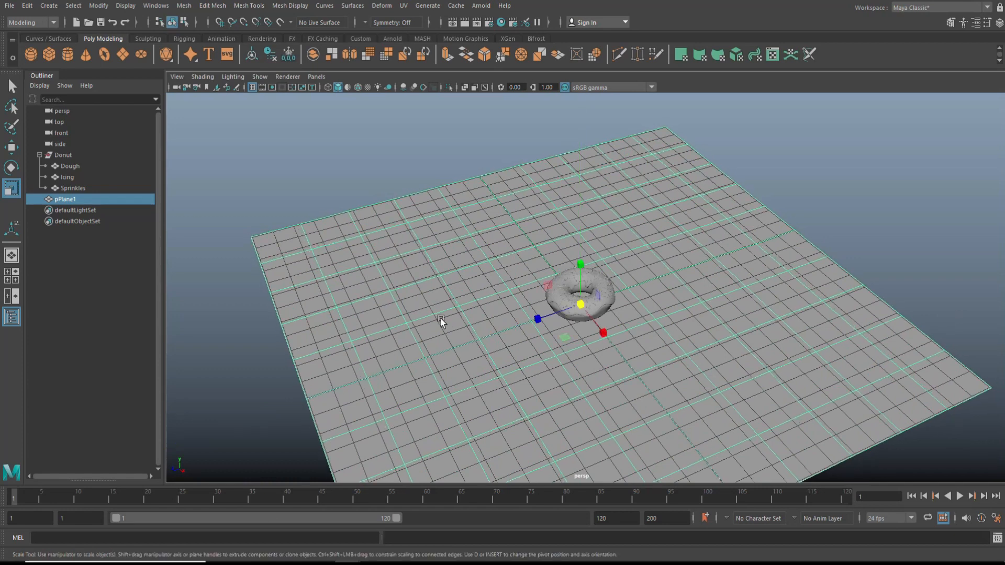
Set the floor plane's width and height subdivisions to 1
{"action": "key", "text": "ctrl+a"}
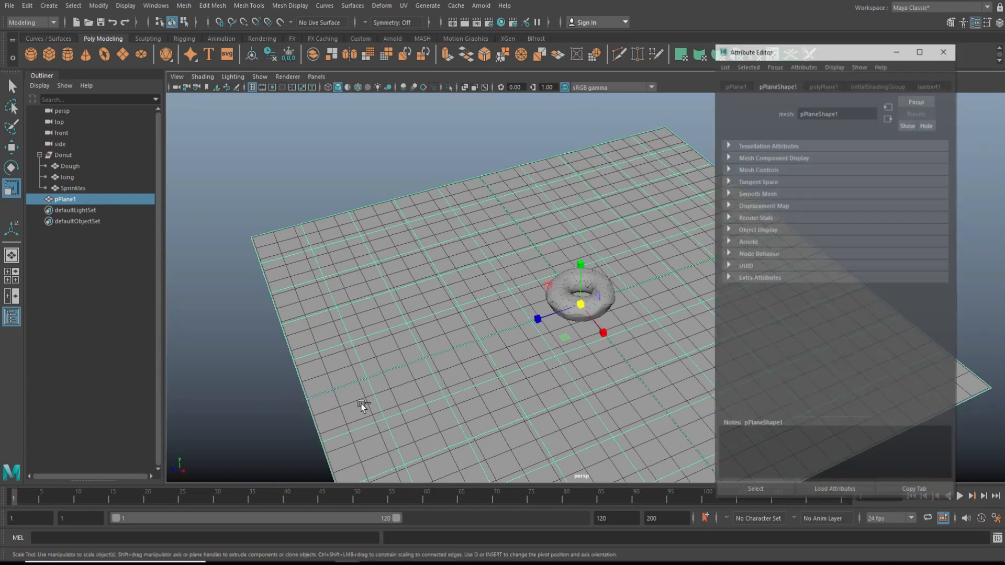
{"action": "left_click", "coordinate": [823, 85]}
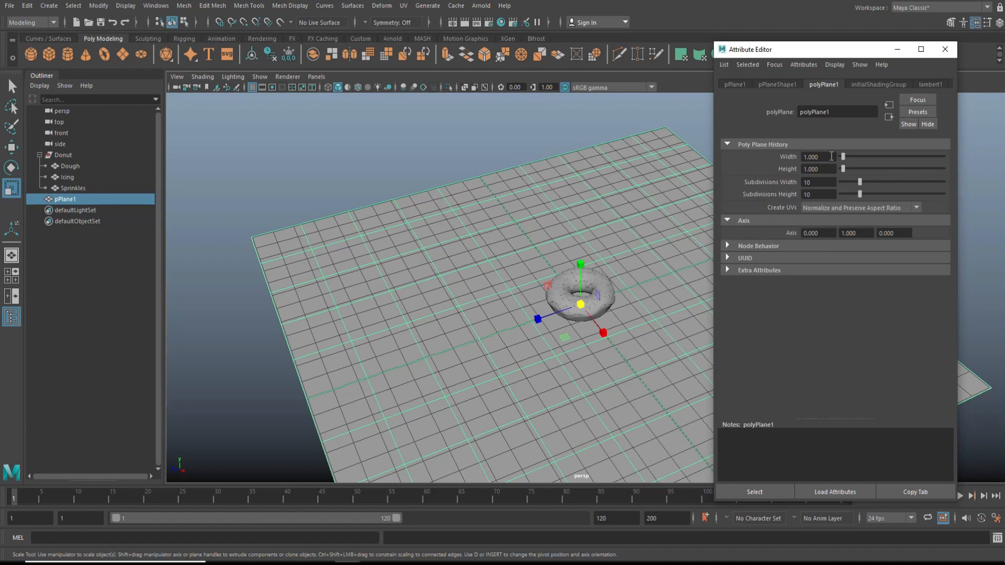
{"action": "double_click", "coordinate": [827, 181]}
{"action": "type", "text": "1"}
{"action": "key", "text": "Tab"}
{"action": "key", "text": "Return"}
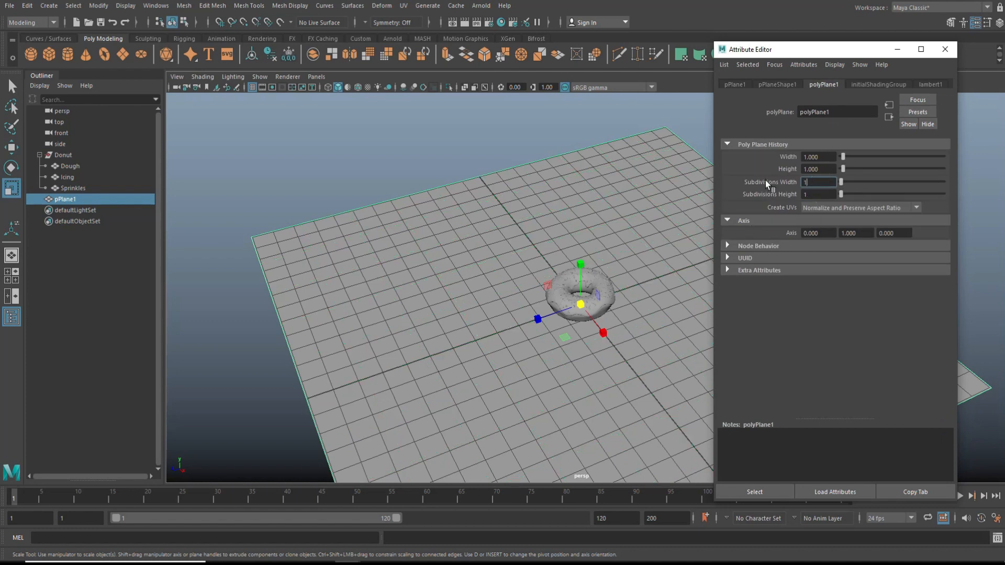
Extrude the floor plane's back edge straight up about 16 units along Y to form a backdrop wall
{"action": "right_click_drag", "start_coordinate": [511, 167], "coordinate": [510, 141]}
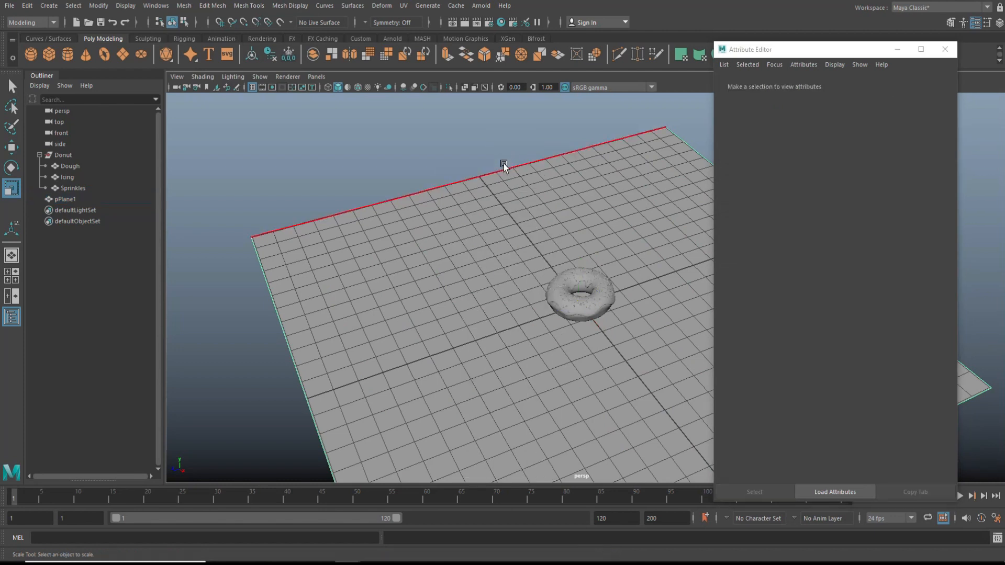
{"action": "left_click", "coordinate": [502, 168]}
{"action": "scroll", "coordinate": [462, 287], "scroll_direction": "down", "scroll_amount": 6}
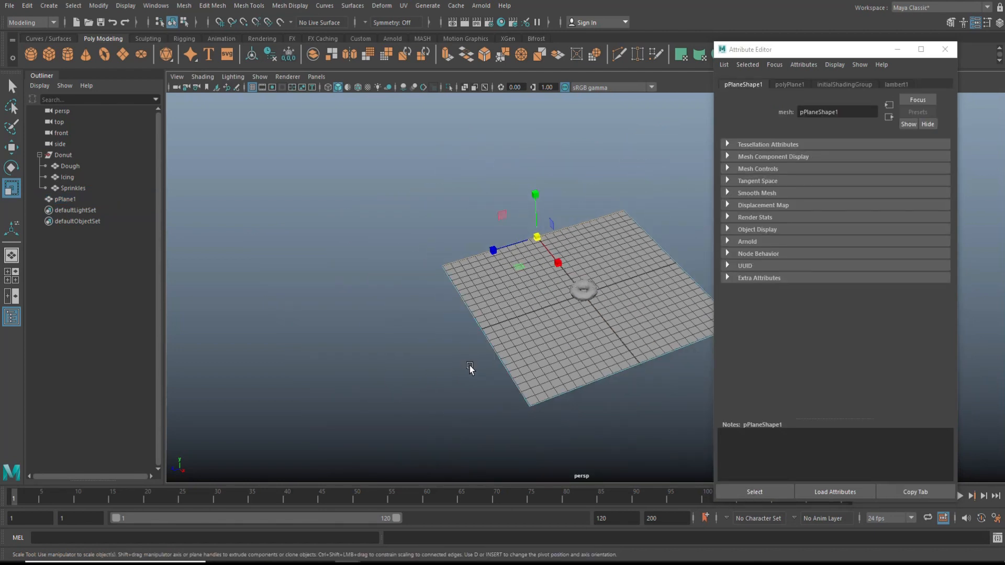
{"action": "key", "text": "ctrl+e"}
{"action": "key", "text": "w"}
{"action": "left_click_drag", "start_coordinate": [543, 200], "coordinate": [547, 55]}
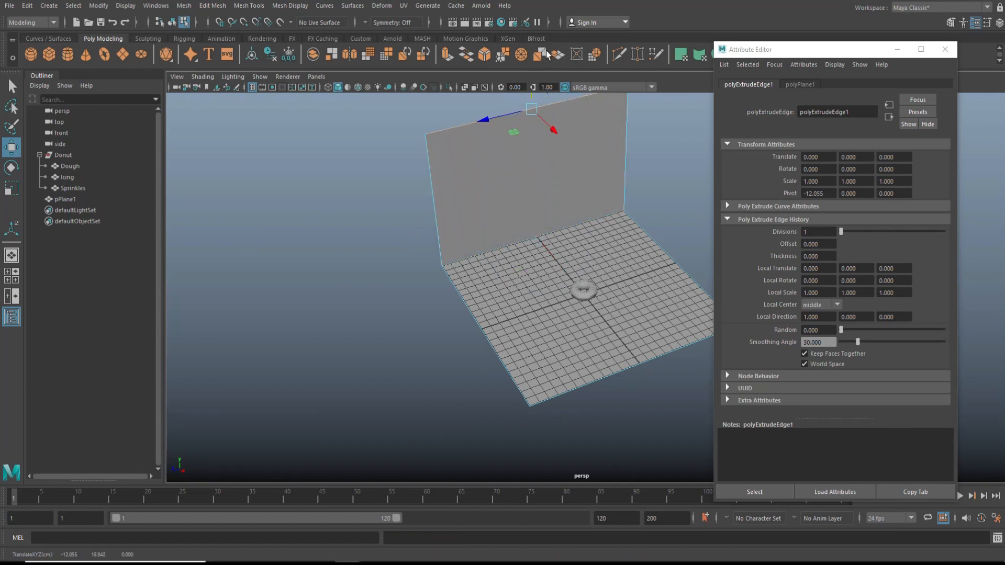
Bevel the edge where the floor meets the backdrop wall, using 8 segments
{"action": "scroll", "coordinate": [511, 176], "scroll_direction": "up", "scroll_amount": 5}
{"action": "left_click", "coordinate": [490, 220]}
{"action": "left_click", "coordinate": [227, 328]}
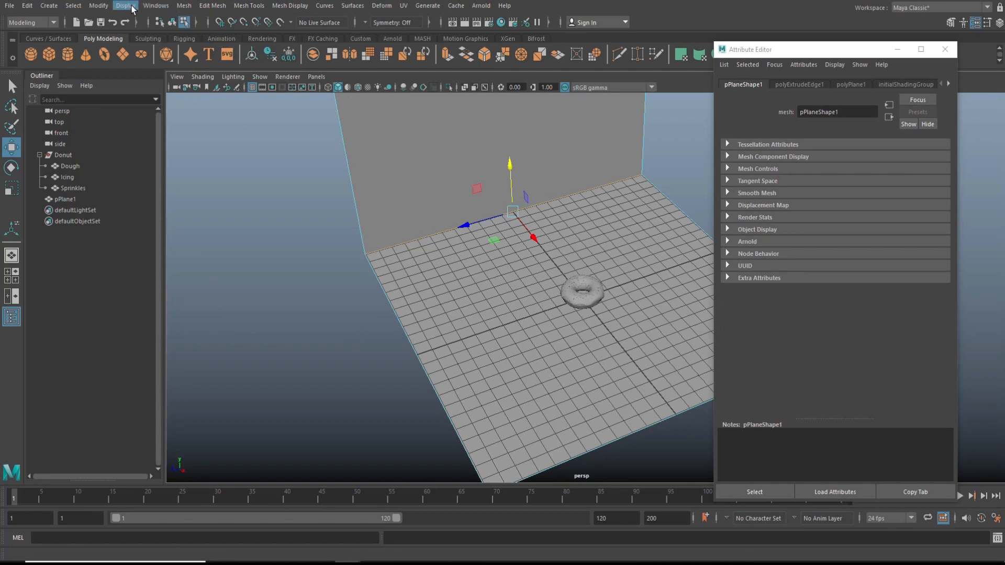
{"action": "left_click", "coordinate": [212, 5]}
{"action": "left_click", "coordinate": [236, 46]}
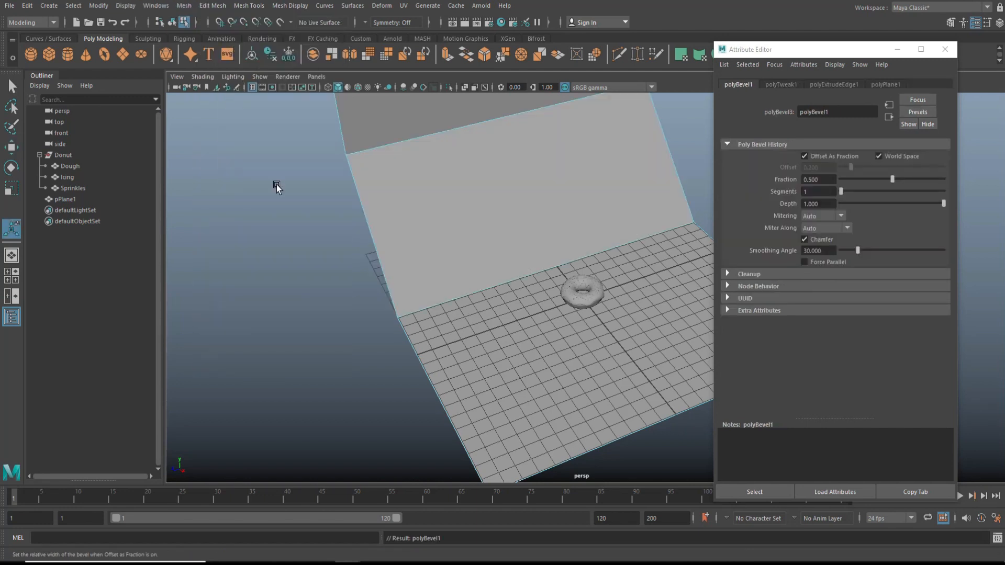
{"action": "left_click_drag", "start_coordinate": [841, 191], "coordinate": [905, 201]}
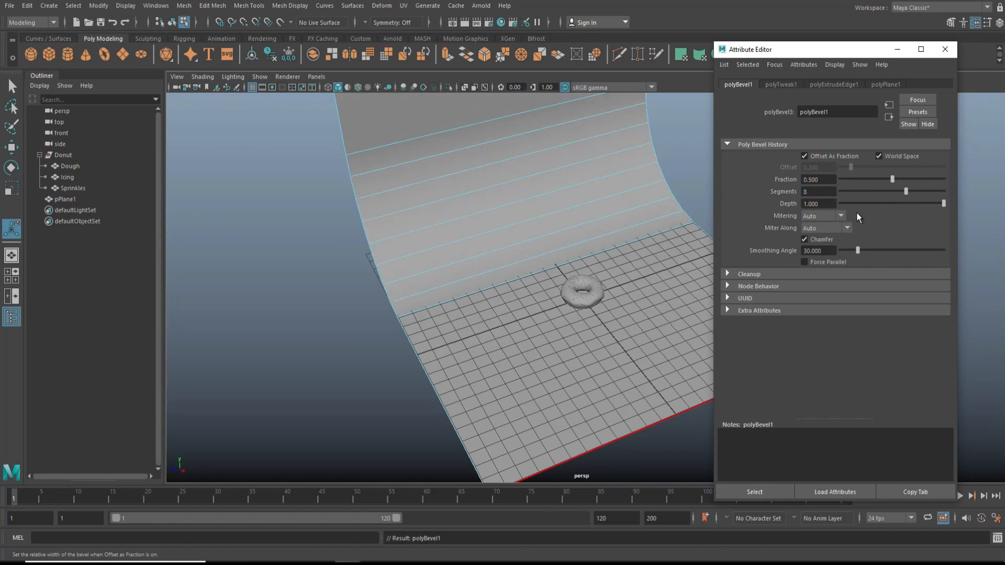
Examine the curved backdrop and the donut in front of it from several angles and distances
{"action": "scroll", "coordinate": [531, 306], "scroll_direction": "down", "scroll_amount": 4}
{"action": "left_click_drag", "start_coordinate": [498, 331], "coordinate": [527, 307], "text": "alt"}
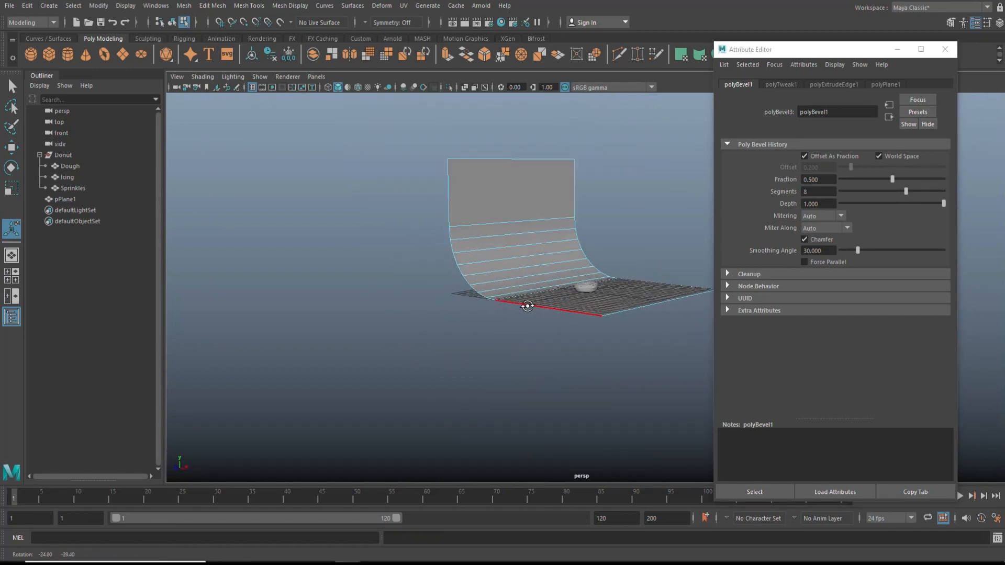
{"action": "scroll", "coordinate": [525, 341], "scroll_direction": "up", "scroll_amount": 8}
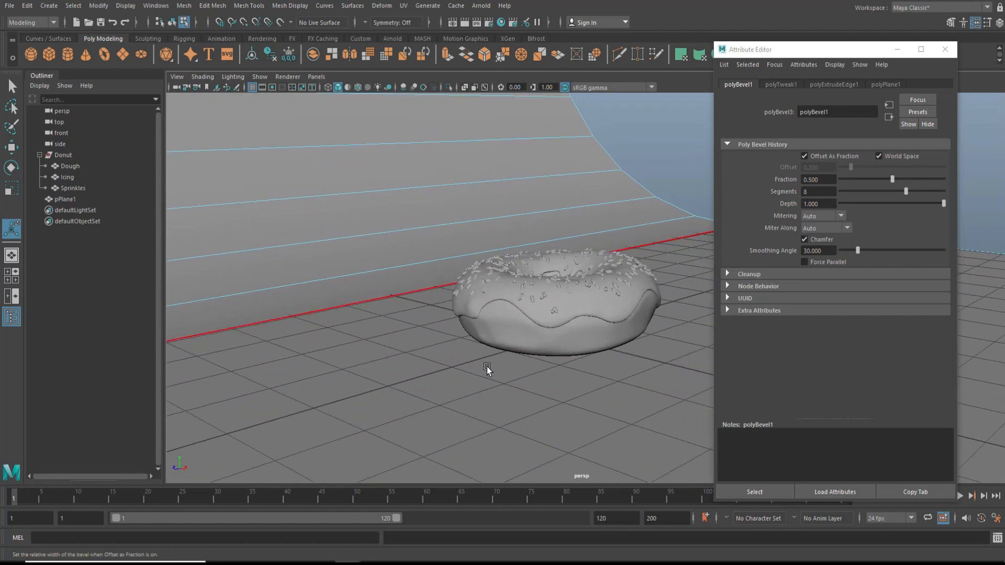
{"action": "scroll", "coordinate": [487, 369], "scroll_direction": "down", "scroll_amount": 8}
{"action": "left_click_drag", "start_coordinate": [500, 375], "coordinate": [369, 390], "text": "alt"}
{"action": "left_click_drag", "start_coordinate": [443, 382], "coordinate": [355, 393], "text": "alt"}
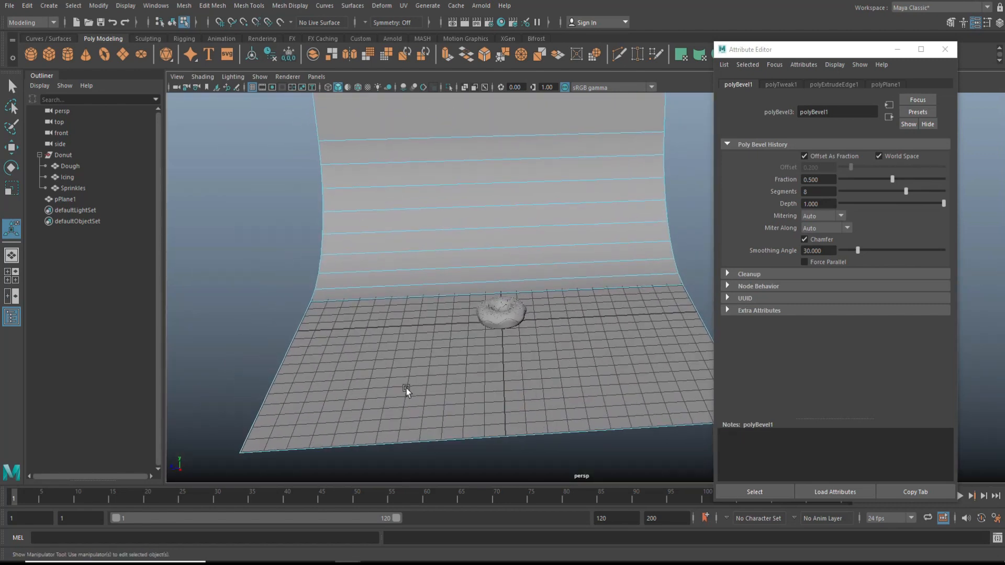
{"action": "scroll", "coordinate": [418, 385], "scroll_direction": "up", "scroll_amount": 3}
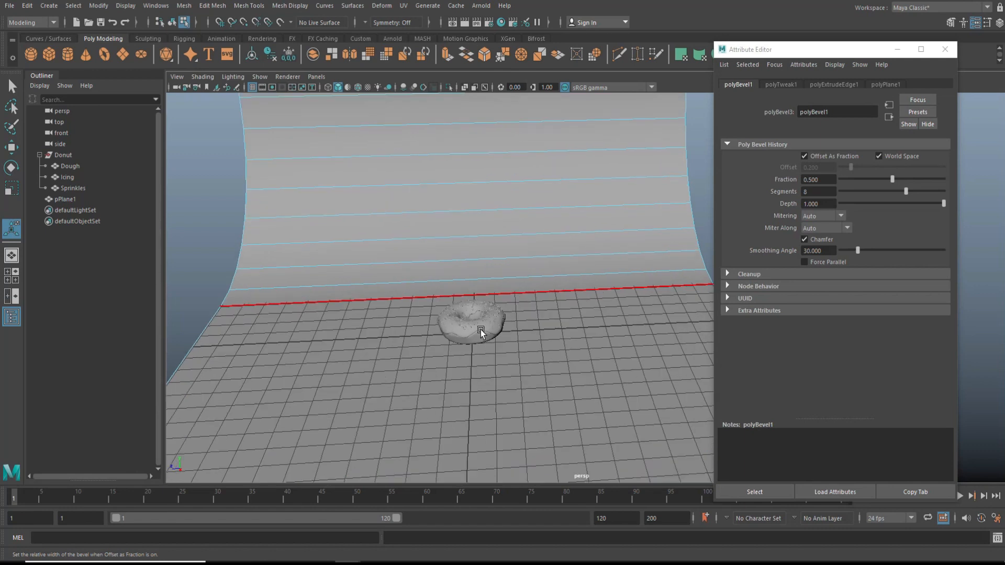
Raise the Donut group about 5 units along Y above the floor
{"action": "left_click", "coordinate": [64, 155]}
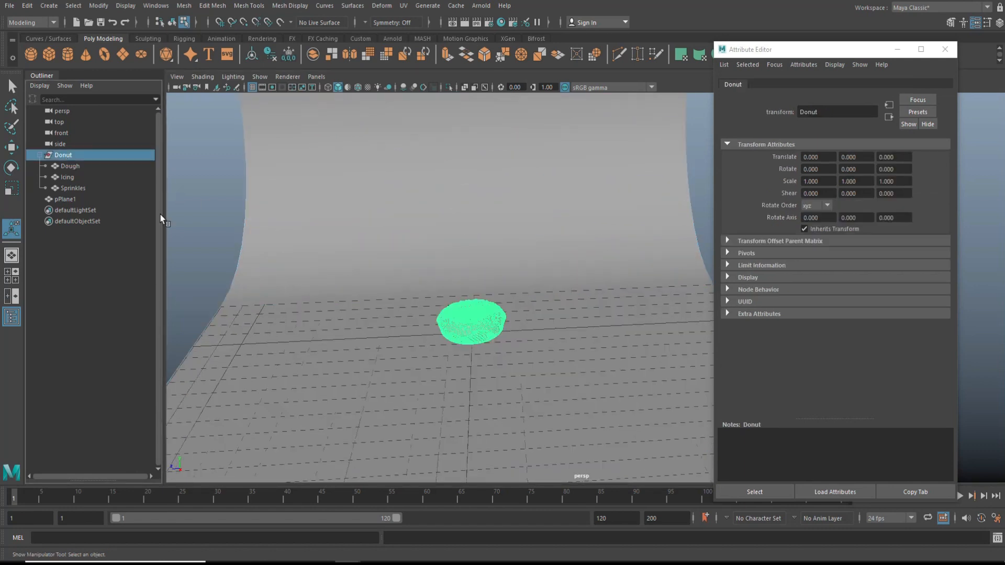
{"action": "key", "text": "w"}
{"action": "left_click_drag", "start_coordinate": [470, 274], "coordinate": [479, 155]}
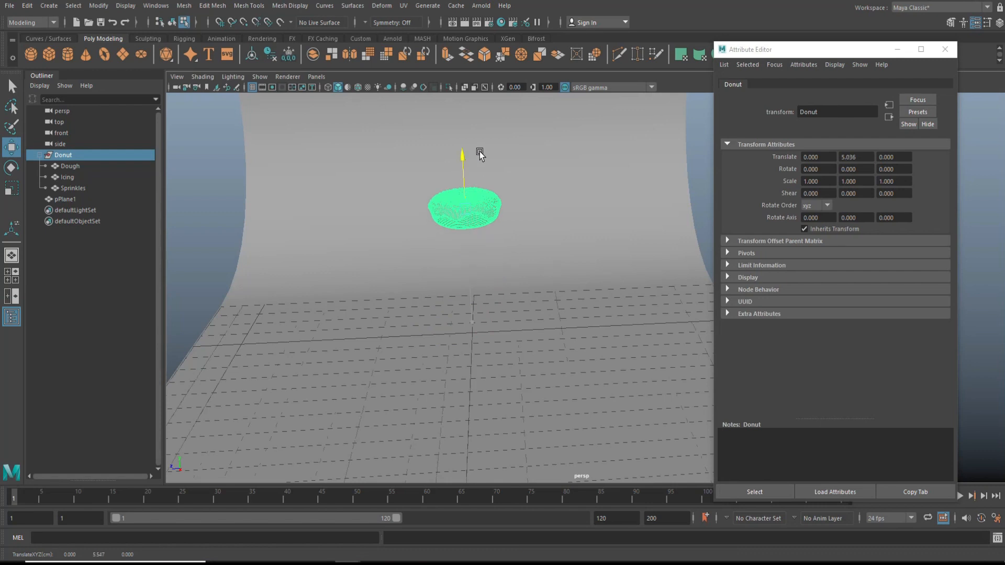
Create a polygon cube under the donut, raise it about 2.73 units along Y and scale it uniformly to about 3.13
{"action": "left_click", "coordinate": [50, 61]}
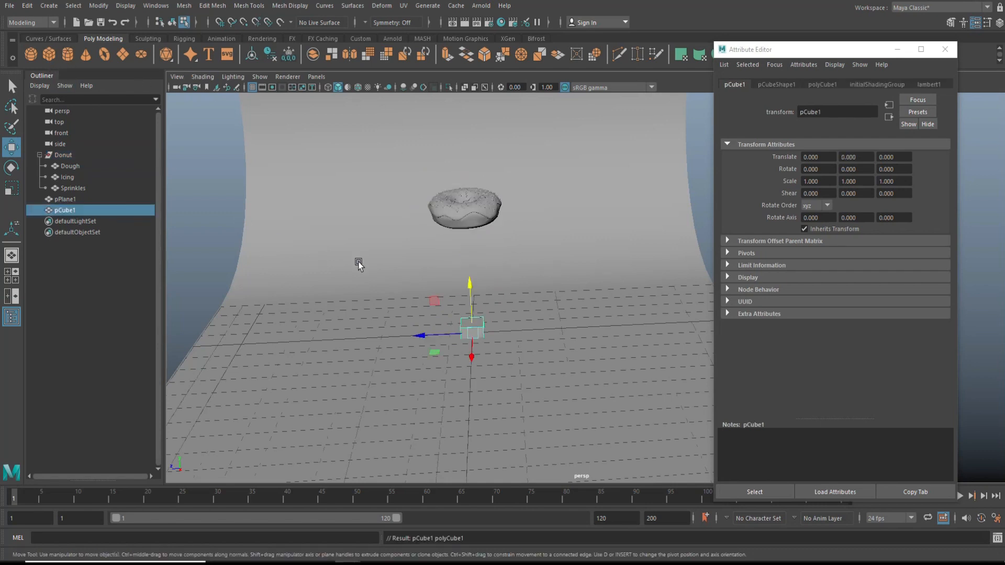
{"action": "left_click_drag", "start_coordinate": [468, 284], "coordinate": [469, 230]}
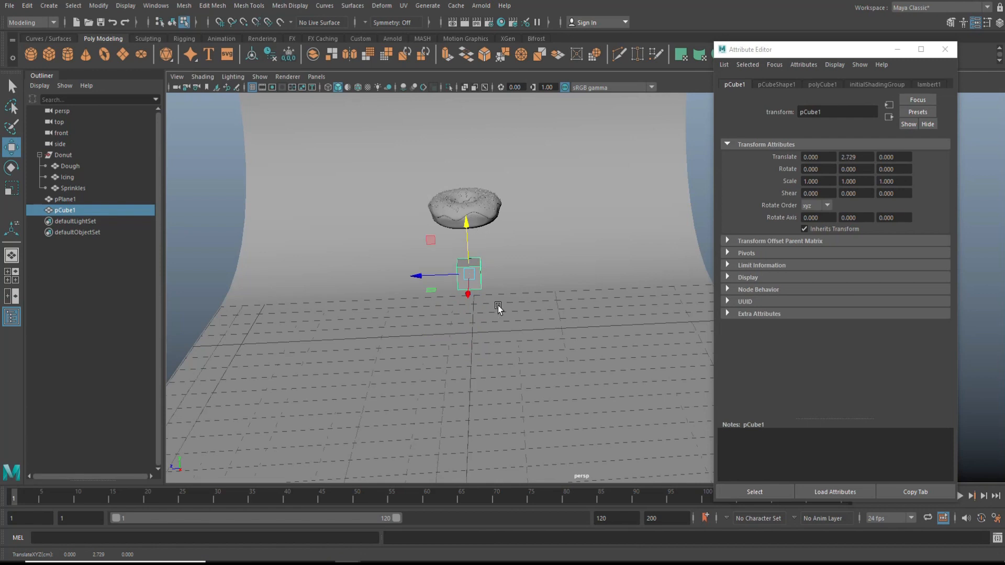
{"action": "key", "text": "r"}
{"action": "left_click_drag", "start_coordinate": [471, 276], "coordinate": [511, 278]}
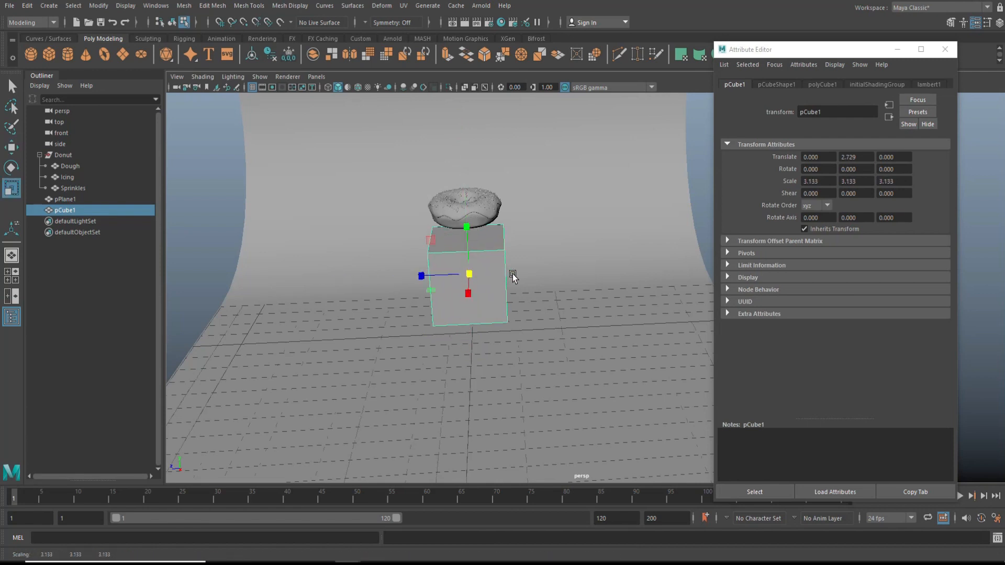
Scale the pedestal cube uniformly to about 4.03 so it extends past the donut on all sides
{"action": "left_click", "coordinate": [16, 277]}
{"action": "key", "text": "space"}
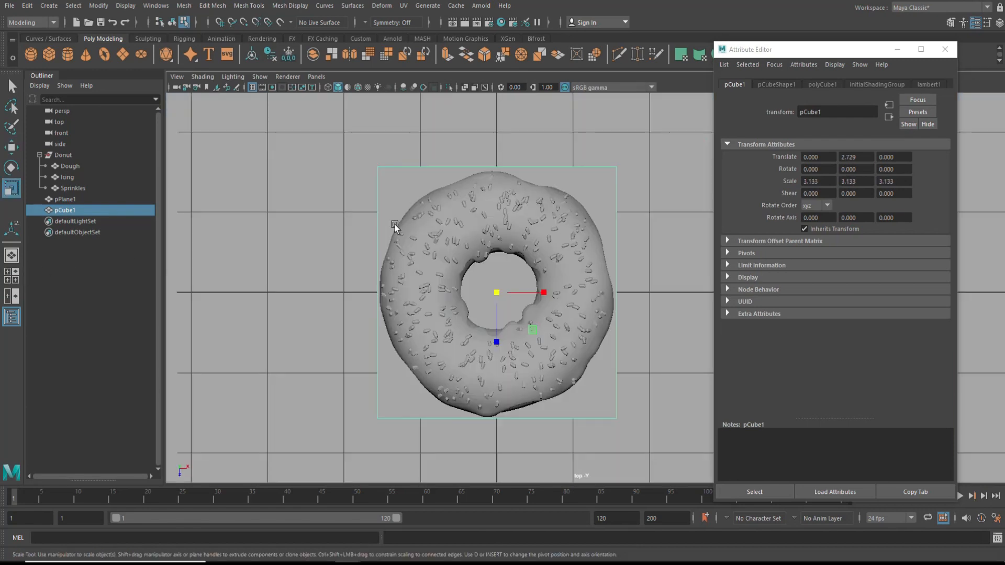
{"action": "left_click_drag", "start_coordinate": [497, 293], "coordinate": [557, 296]}
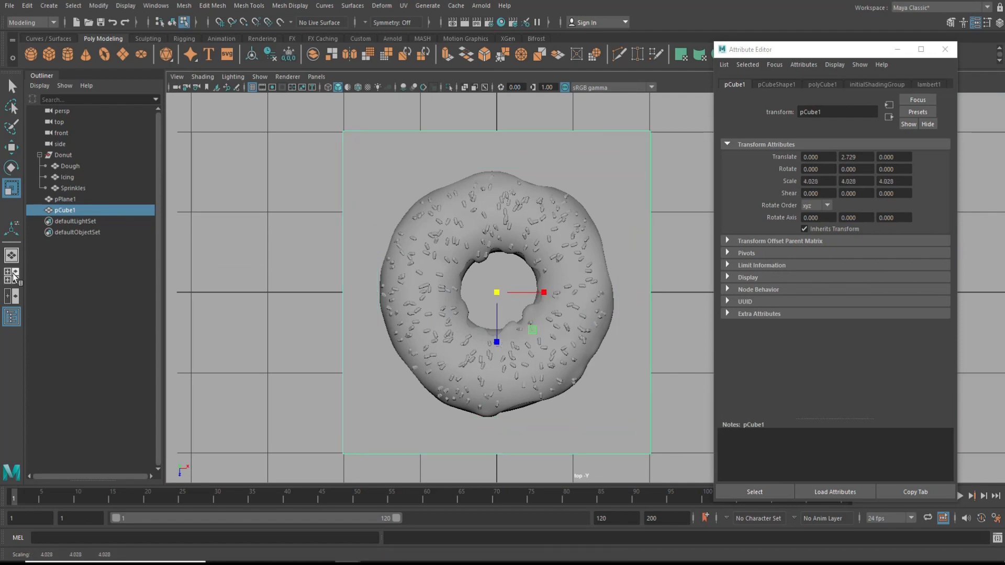
Raise the top vertices of the pedestal cube along Y to meet the underside of the donut
{"action": "left_click", "coordinate": [16, 278]}
{"action": "key", "text": "space"}
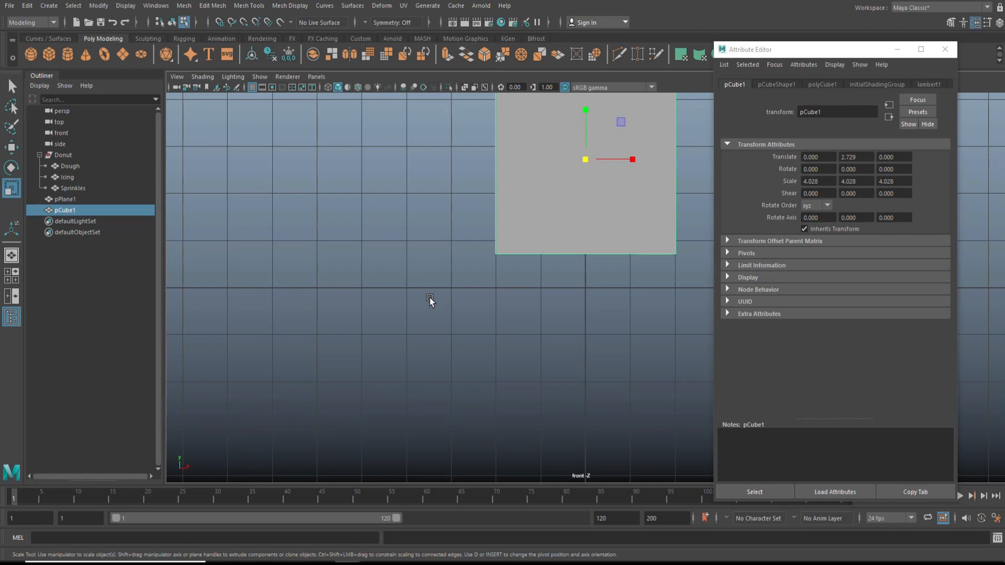
{"action": "middle_click_drag", "start_coordinate": [431, 299], "coordinate": [346, 460], "text": "alt"}
{"action": "right_click_drag", "start_coordinate": [437, 227], "coordinate": [380, 219]}
{"action": "left_click_drag", "start_coordinate": [340, 199], "coordinate": [630, 251]}
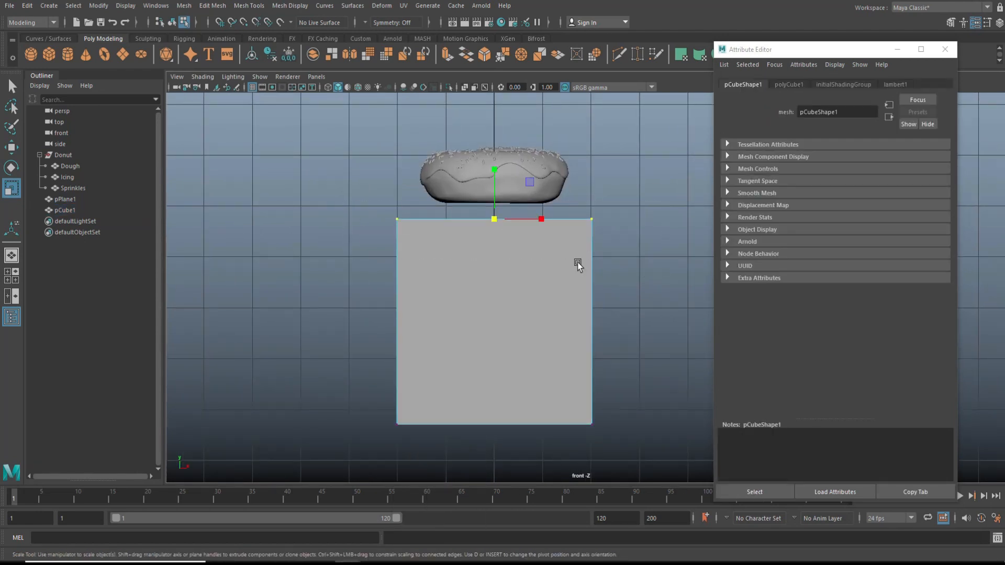
{"action": "key", "text": "w"}
{"action": "left_click_drag", "start_coordinate": [496, 168], "coordinate": [495, 152]}
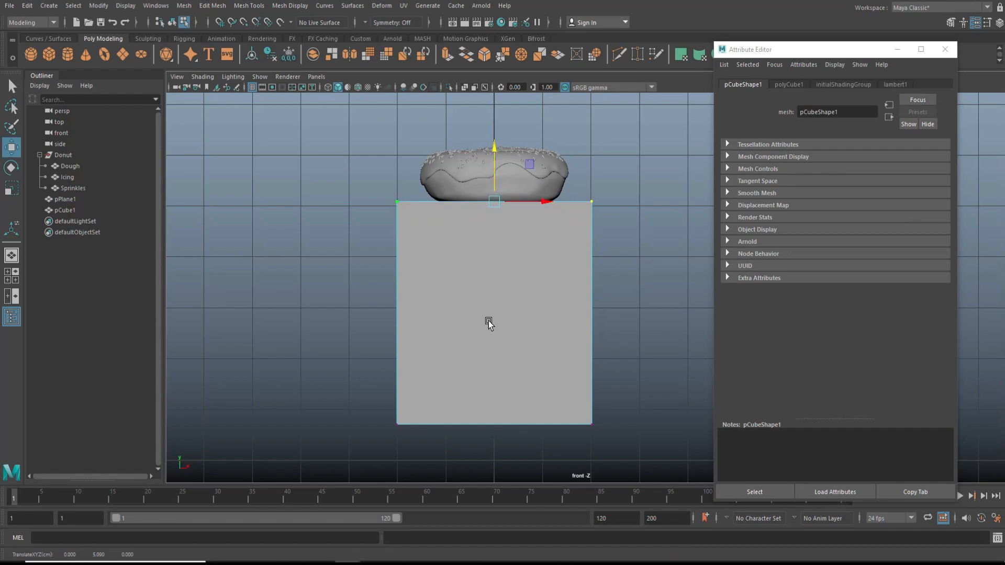
Lower the bottom vertices of the pedestal cube along Y to floor level
{"action": "scroll", "coordinate": [367, 420], "scroll_direction": "down", "scroll_amount": 3}
{"action": "left_click_drag", "start_coordinate": [429, 330], "coordinate": [680, 449]}
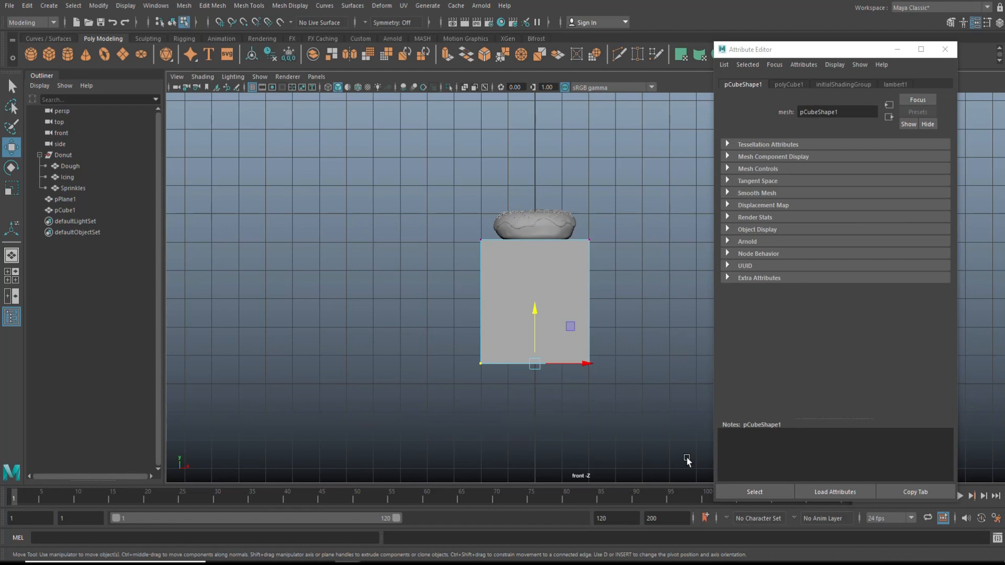
{"action": "left_click_drag", "start_coordinate": [535, 309], "coordinate": [538, 331]}
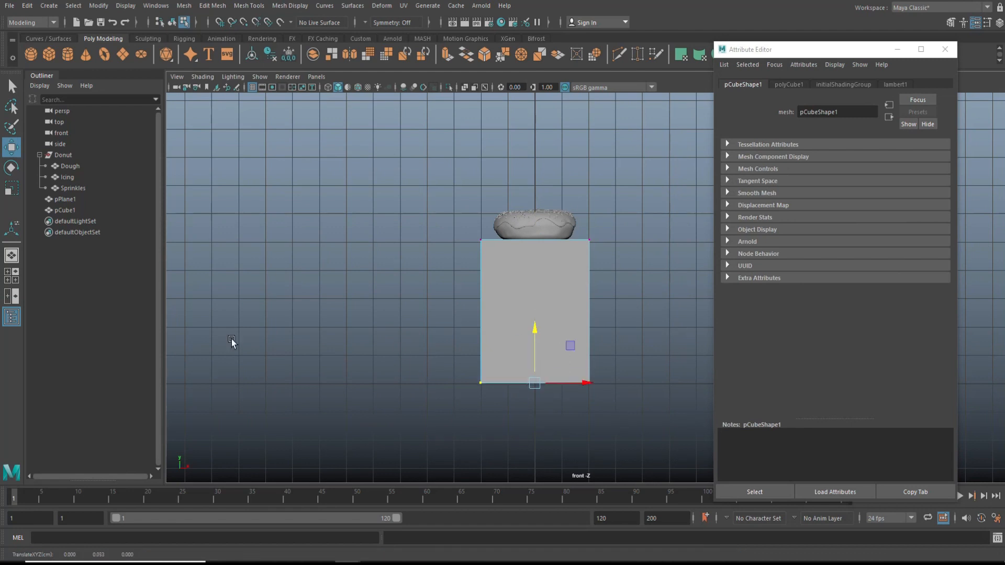
Delete the hidden bottom face of the pedestal cube
{"action": "left_click", "coordinate": [11, 280]}
{"action": "key", "text": "space"}
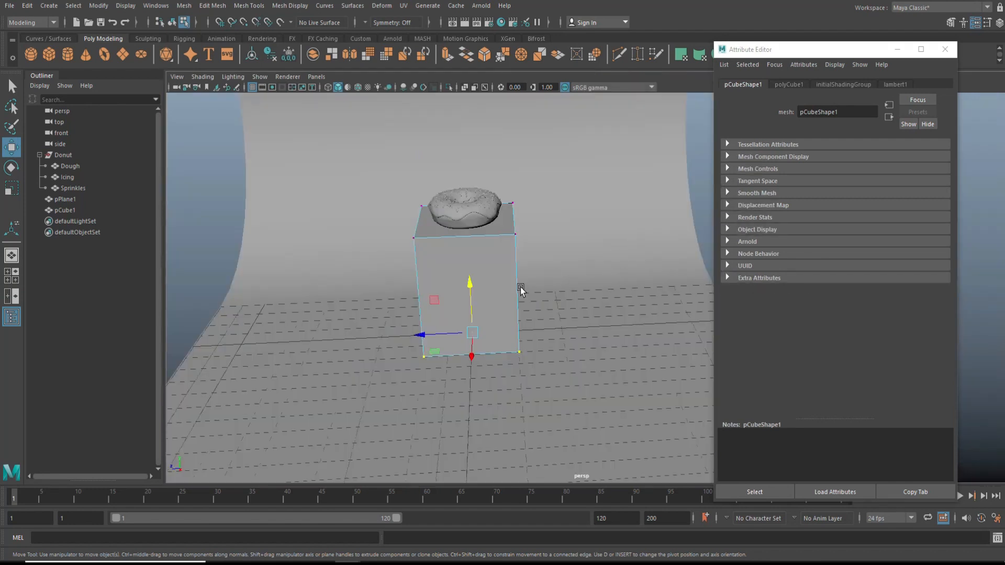
{"action": "left_click_drag", "start_coordinate": [470, 382], "coordinate": [489, 344], "text": "alt"}
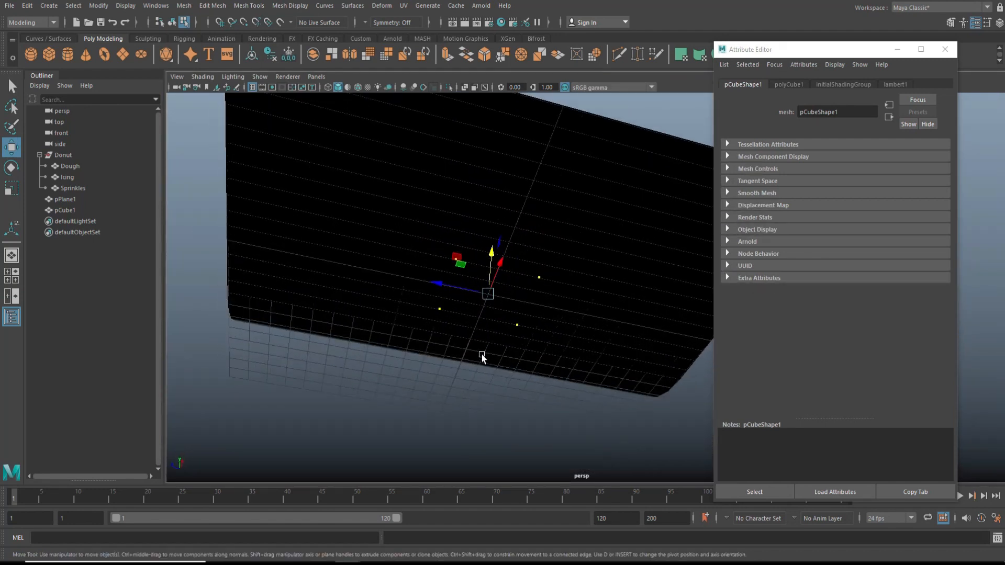
{"action": "key", "text": "4"}
{"action": "right_click_drag", "start_coordinate": [473, 268], "coordinate": [474, 299]}
{"action": "left_click", "coordinate": [464, 291]}
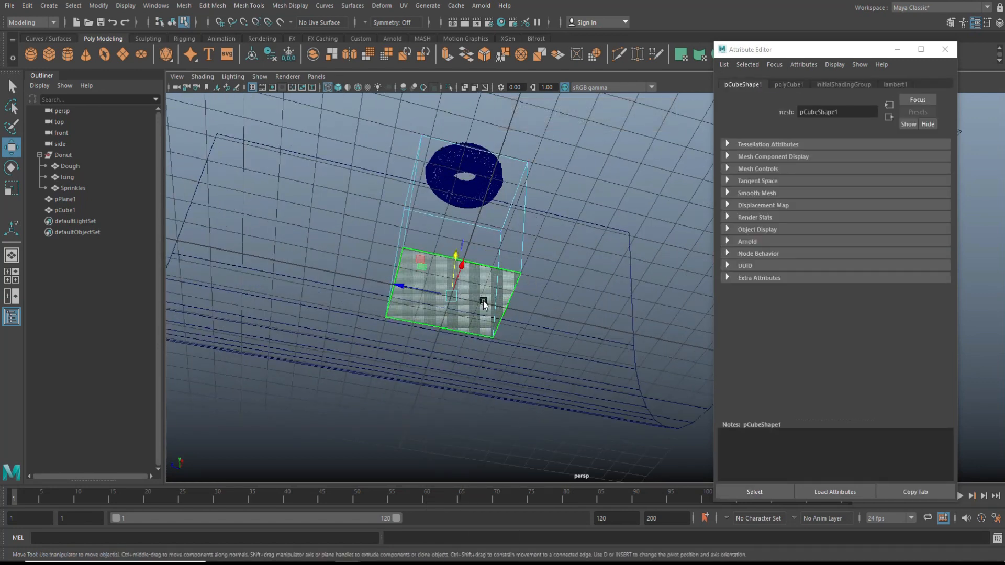
{"action": "left_click", "coordinate": [482, 300]}
{"action": "left_click_drag", "start_coordinate": [483, 301], "coordinate": [482, 417], "text": "alt"}
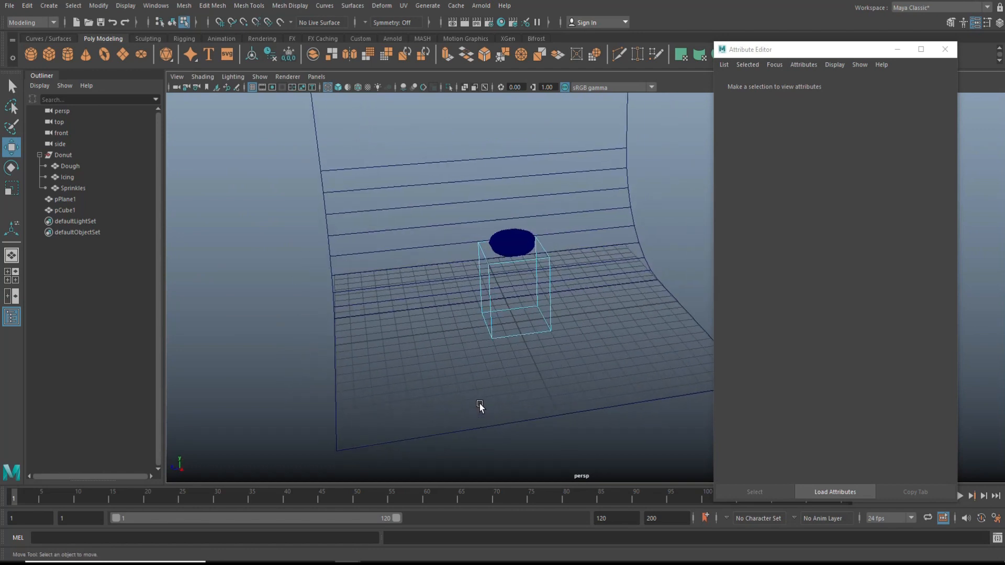
Bevel the four edges around the top face of the pedestal
{"action": "key", "text": "5"}
{"action": "scroll", "coordinate": [523, 363], "scroll_direction": "up", "scroll_amount": 3}
{"action": "right_click_drag", "start_coordinate": [468, 250], "coordinate": [468, 224]}
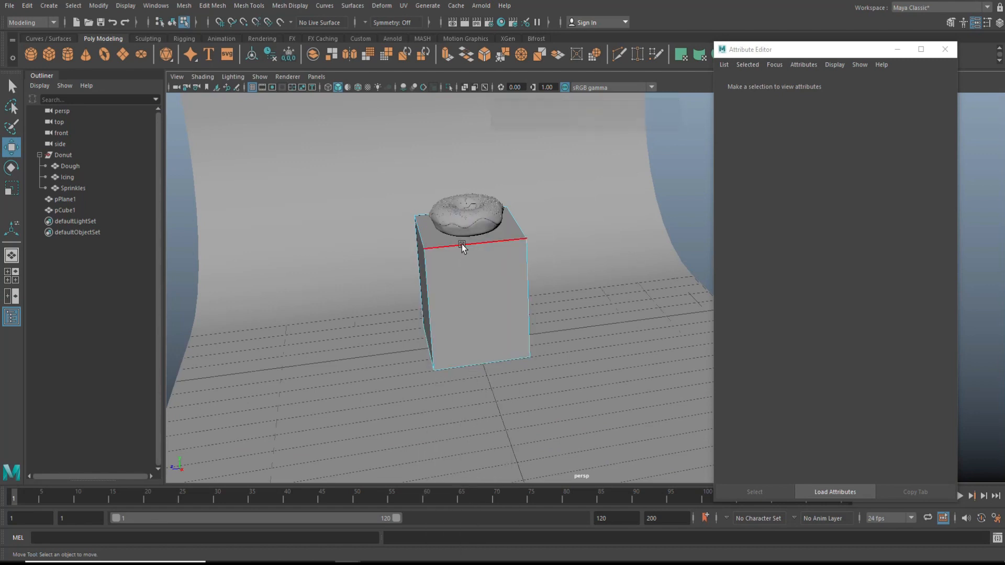
{"action": "left_click", "coordinate": [462, 246]}
{"action": "left_click_drag", "start_coordinate": [510, 266], "coordinate": [511, 385], "text": "alt"}
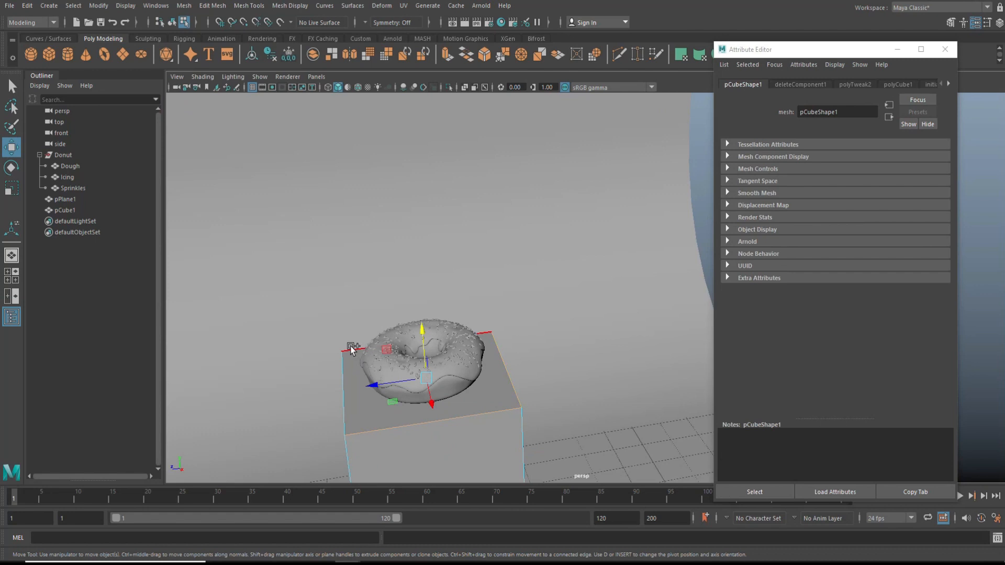
{"action": "left_click", "coordinate": [212, 6]}
{"action": "left_click", "coordinate": [225, 47]}
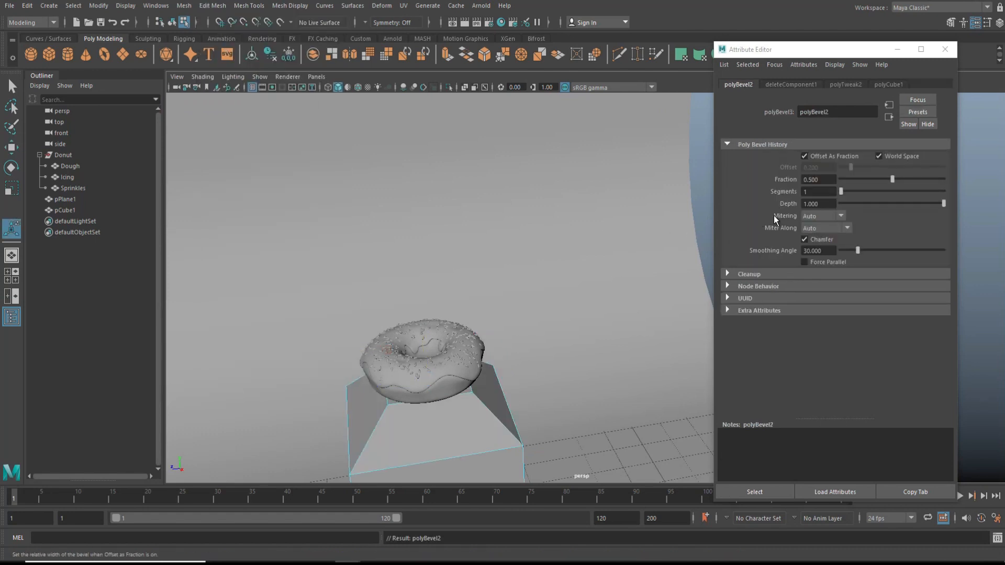
Set the pedestal bevel's fraction to 0.02 and its segments to 3
{"action": "left_click", "coordinate": [826, 180]}
{"action": "key", "text": "BackSpace"}
{"action": "key", "text": "BackSpace"}
{"action": "key", "text": "BackSpace"}
{"action": "type", "text": "1"}
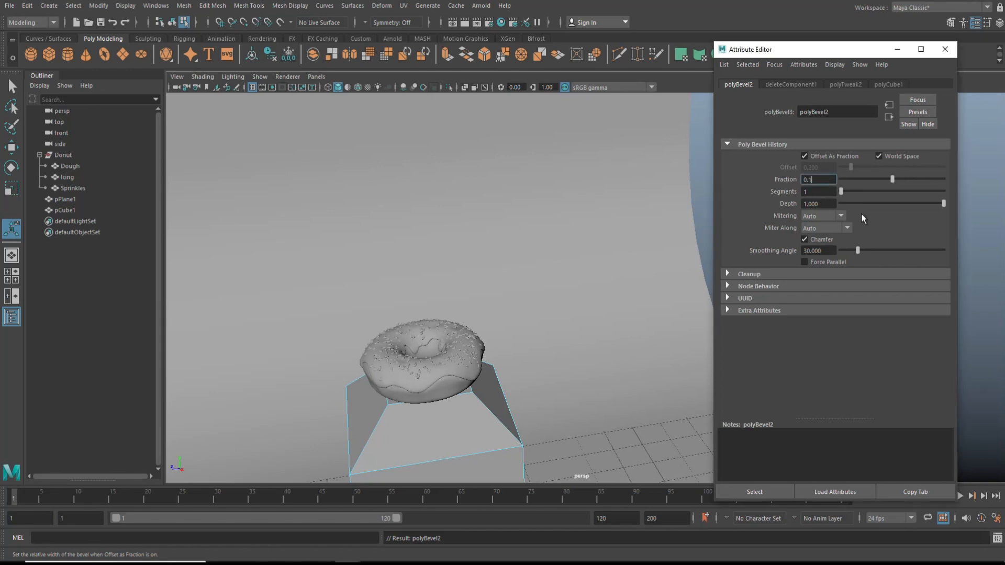
{"action": "key", "text": "Return"}
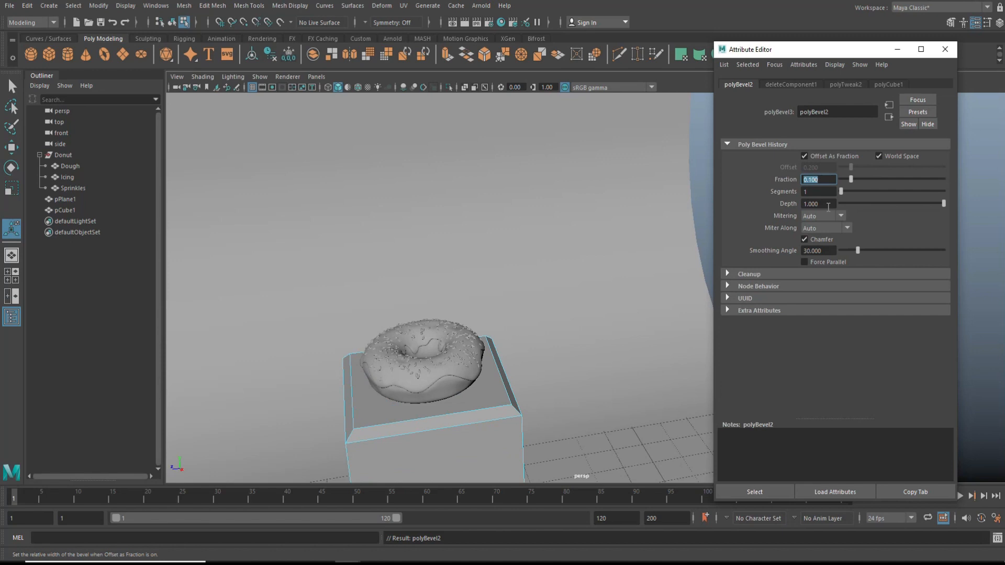
{"action": "type", "text": "0.02"}
{"action": "key", "text": "Return"}
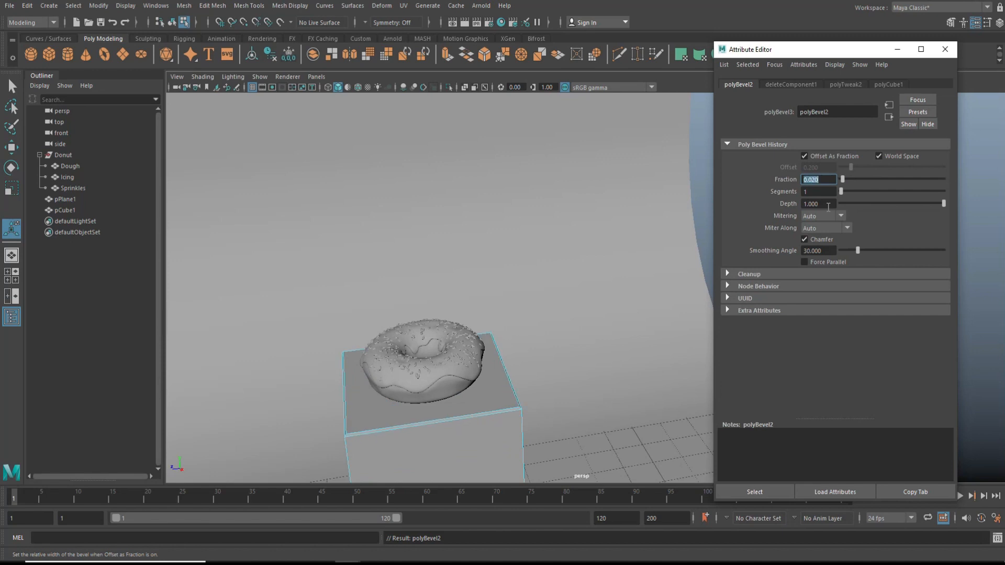
{"action": "key", "text": "Tab"}
{"action": "type", "text": "3"}
{"action": "key", "text": "Return"}
Return the pedestal cube to object mode and rename it Stand
{"action": "scroll", "coordinate": [366, 212], "scroll_direction": "down", "scroll_amount": 4}
{"action": "scroll", "coordinate": [454, 286], "scroll_direction": "up", "scroll_amount": 4}
{"action": "left_click_drag", "start_coordinate": [505, 340], "coordinate": [496, 335], "text": "alt"}
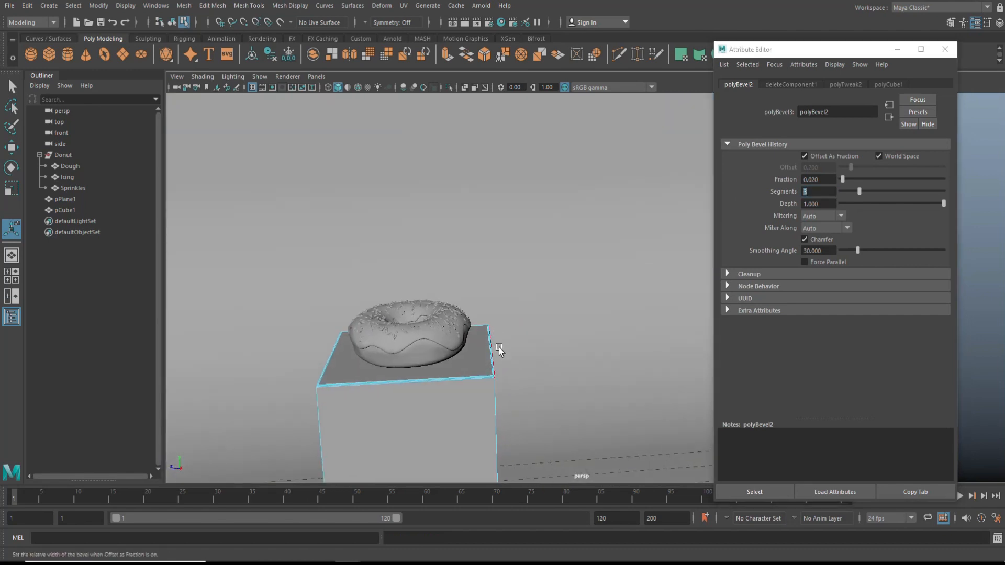
{"action": "middle_click_drag", "start_coordinate": [498, 348], "coordinate": [525, 276], "text": "alt"}
{"action": "right_click_drag", "start_coordinate": [455, 268], "coordinate": [503, 252]}
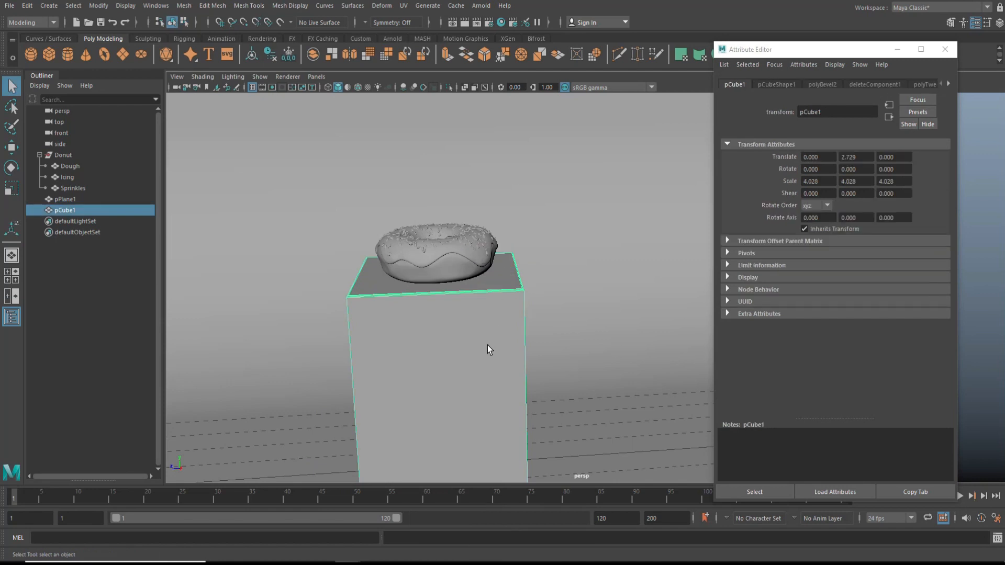
{"action": "double_click", "coordinate": [93, 211]}
{"action": "type", "text": "St"}
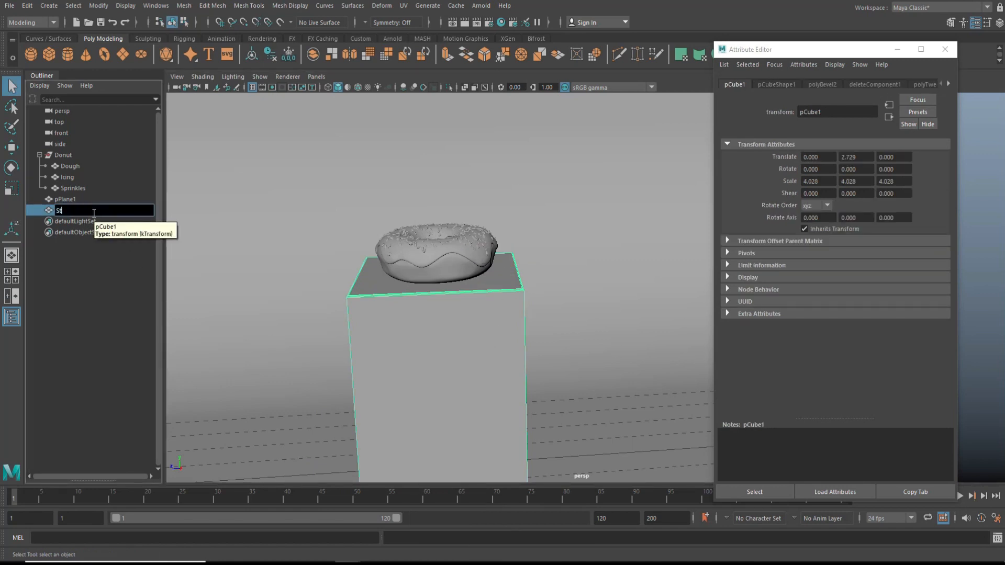
{"action": "type", "text": "and"}
{"action": "key", "text": "Return"}
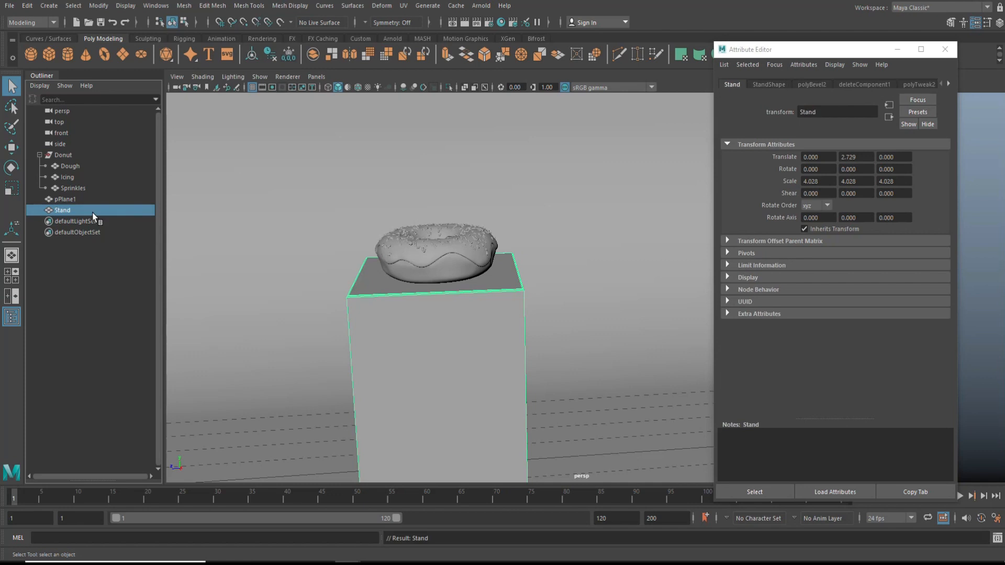
Rename the curved backdrop plane pPlane1 as Backdrop
{"action": "left_click", "coordinate": [79, 200]}
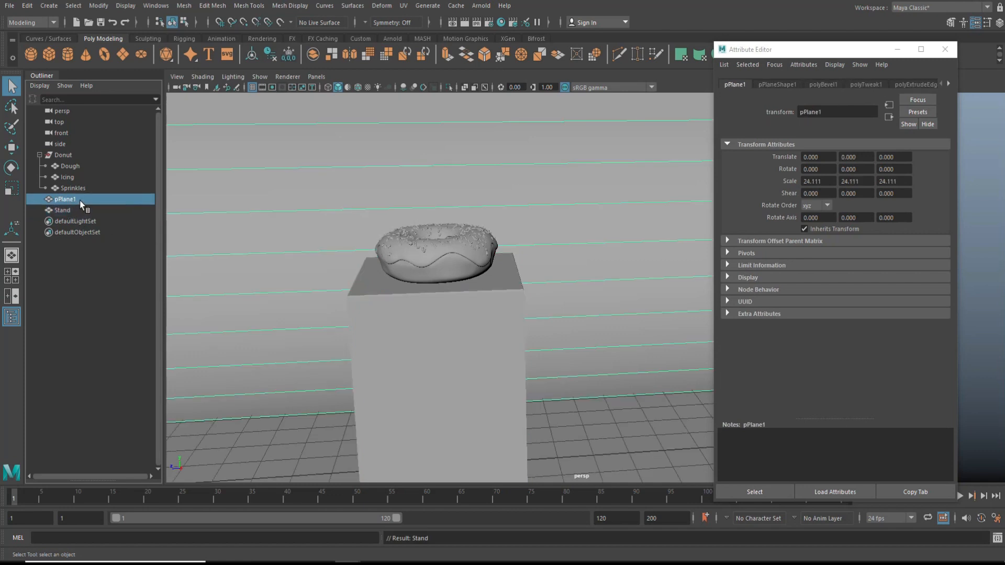
{"action": "double_click", "coordinate": [82, 201]}
{"action": "type", "text": "Backdrop"}
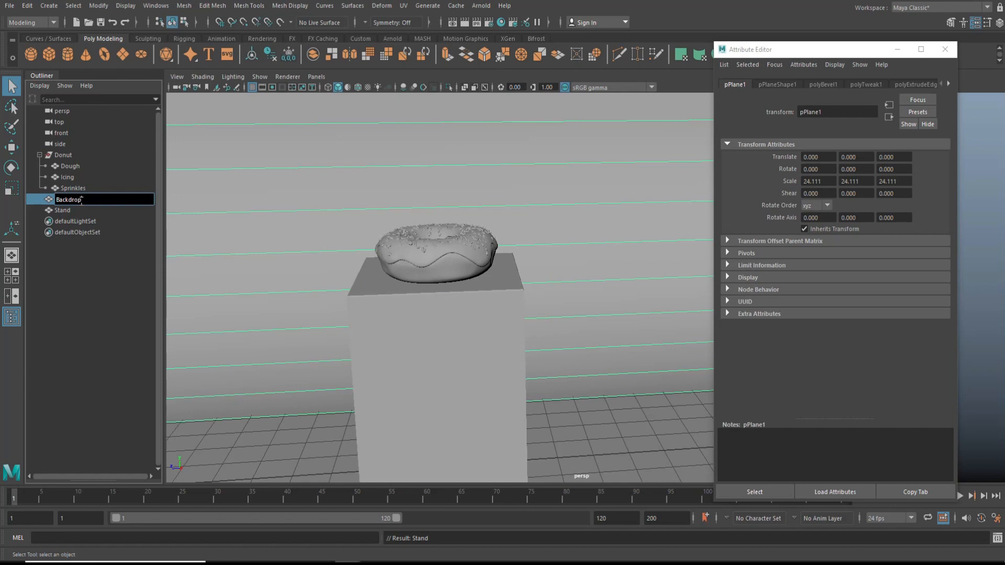
{"action": "key", "text": "Return"}
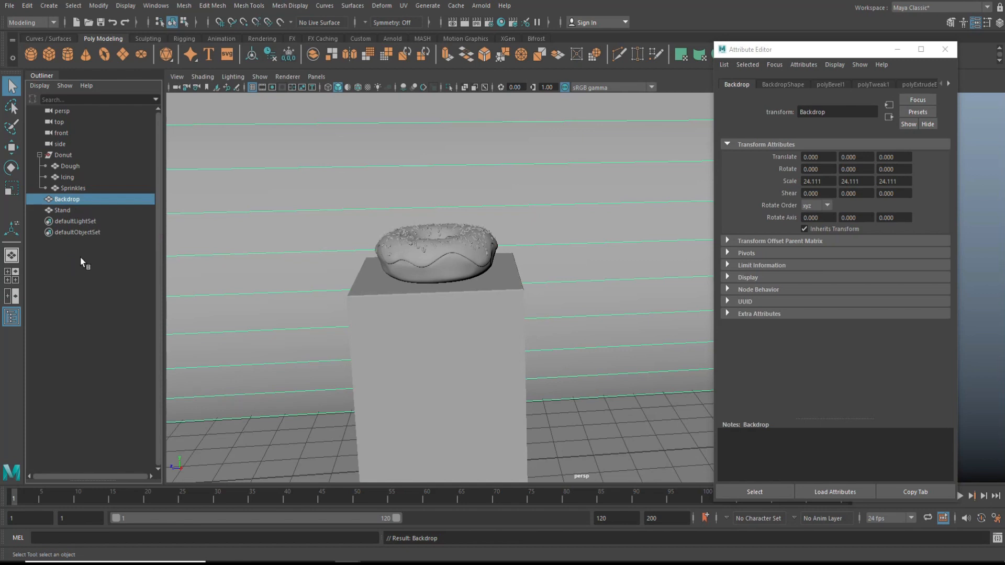
Group the Backdrop and Stand objects and name the group Scene_Setup
{"action": "left_click", "coordinate": [70, 212], "text": "ctrl"}
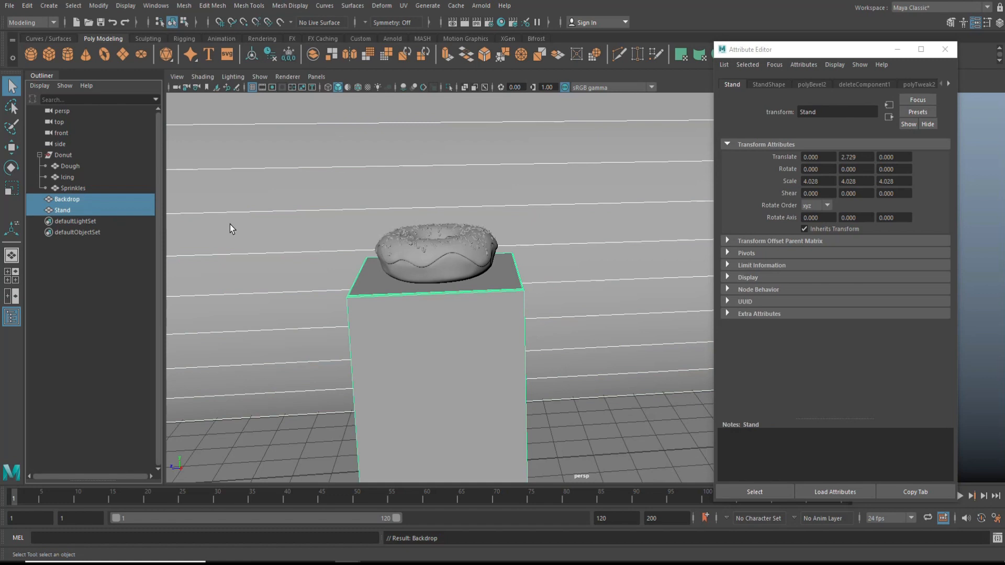
{"action": "key", "text": "ctrl+g"}
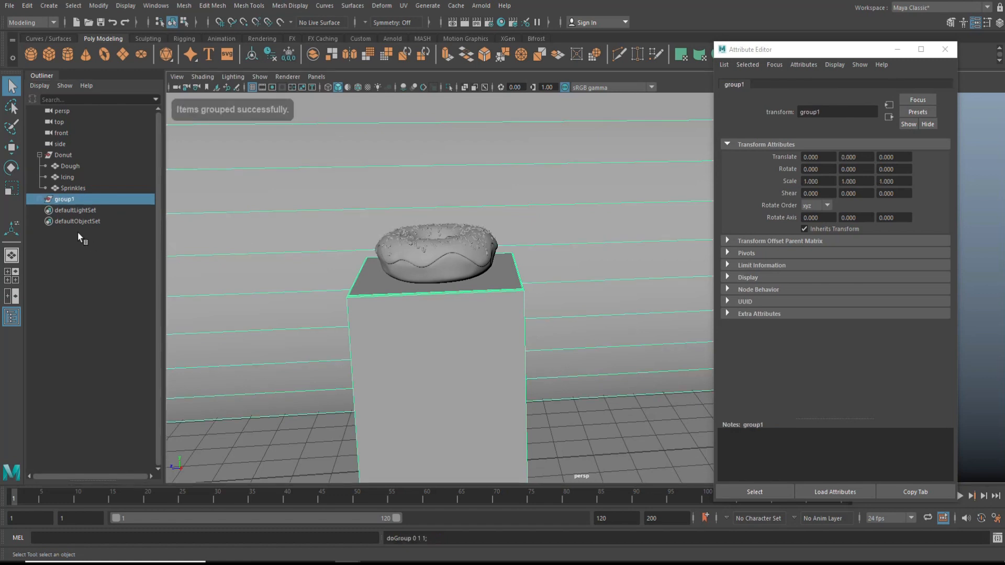
{"action": "double_click", "coordinate": [80, 199]}
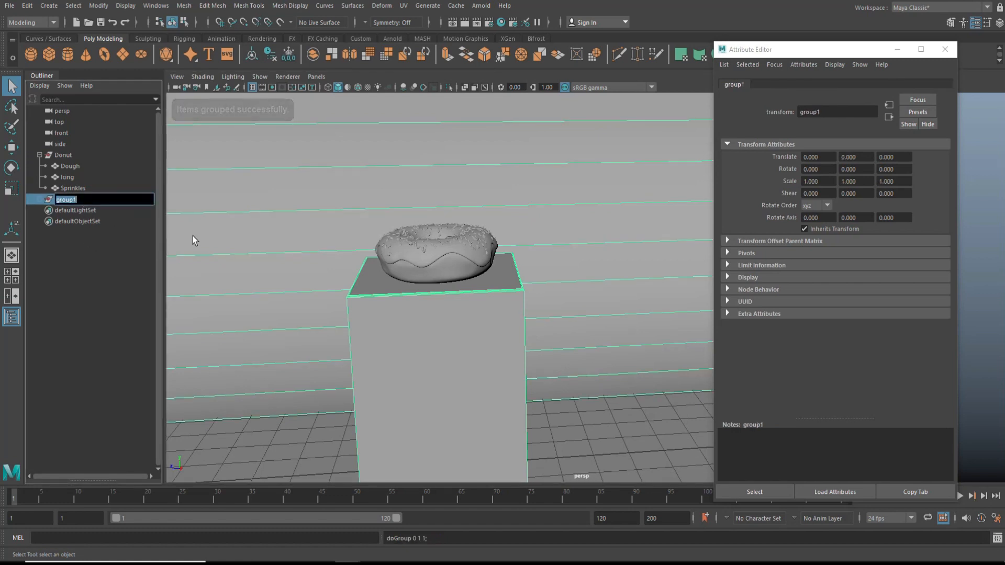
{"action": "type", "text": "Scene_S"}
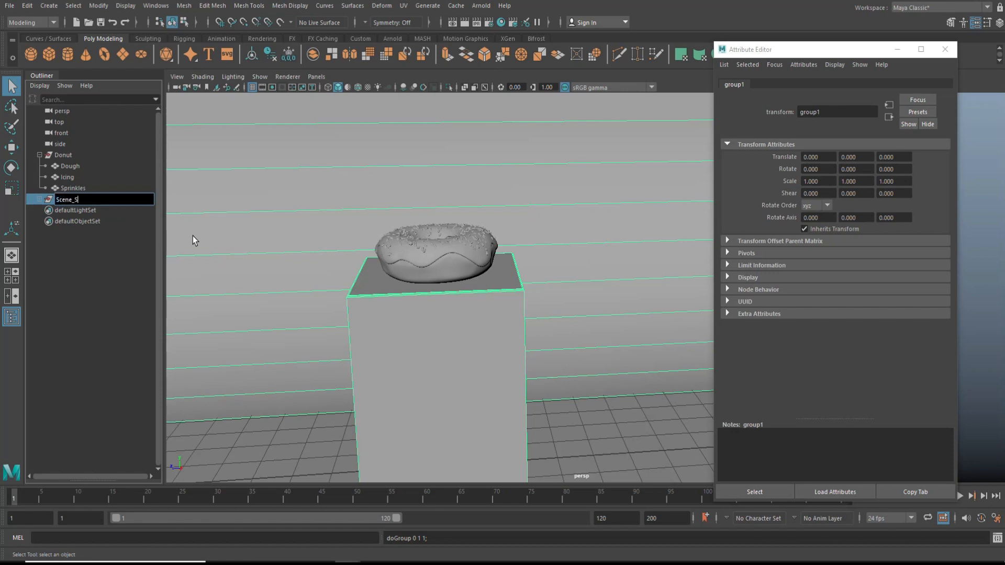
{"action": "type", "text": "etup"}
{"action": "key", "text": "Return"}
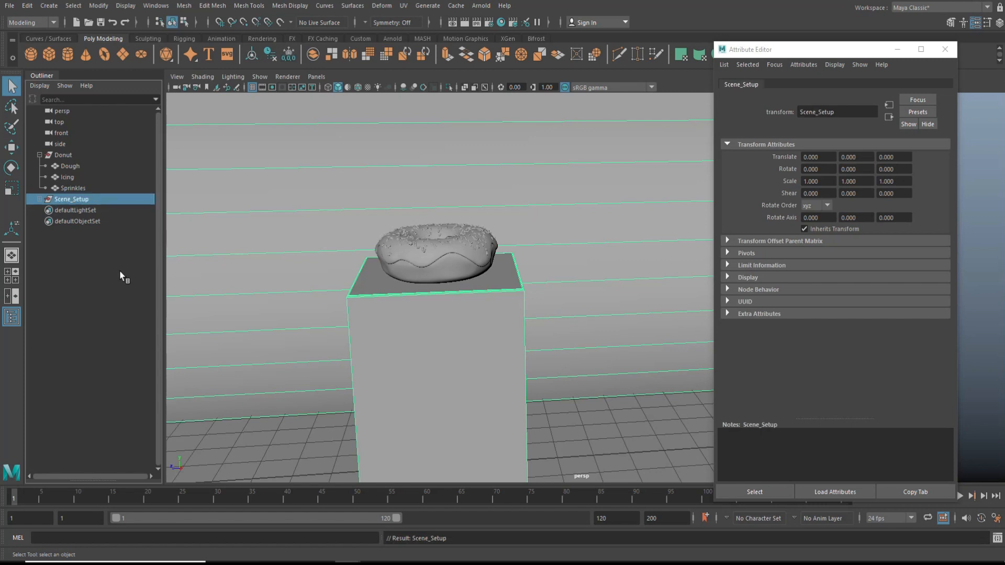
Expand the Scene_Setup group and check its Backdrop and Stand objects
{"action": "left_click", "coordinate": [39, 199]}
{"action": "left_click", "coordinate": [76, 210]}
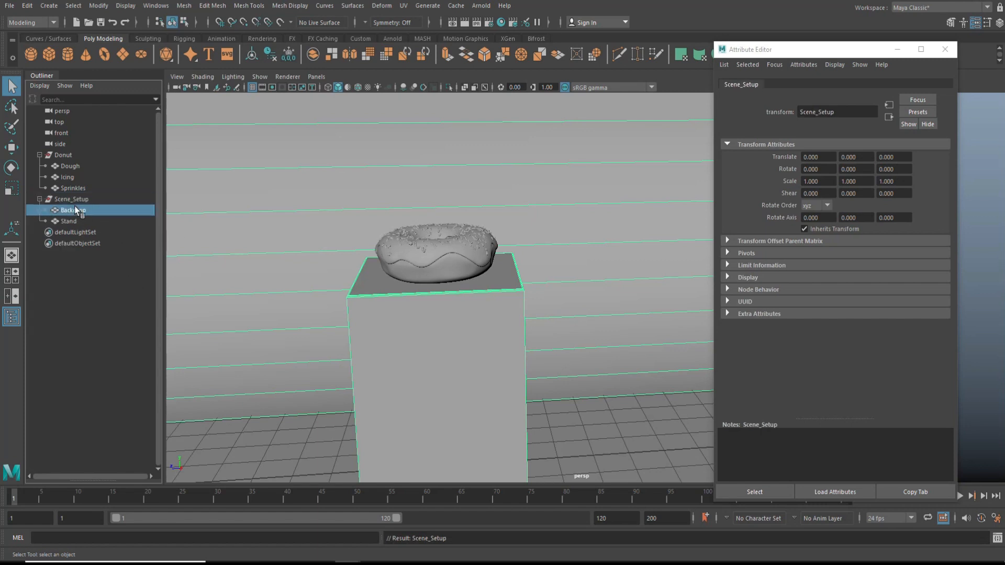
{"action": "left_click", "coordinate": [70, 221]}
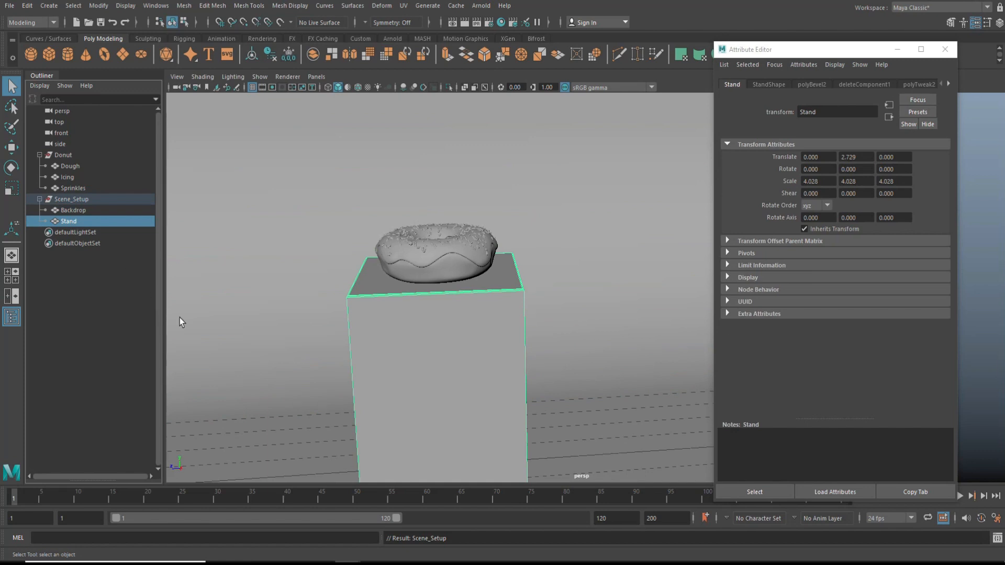
Widen the Backdrop by scaling it along Z to about 60.06
{"action": "scroll", "coordinate": [294, 344], "scroll_direction": "down", "scroll_amount": 4}
{"action": "scroll", "coordinate": [262, 333], "scroll_direction": "down", "scroll_amount": 3}
{"action": "scroll", "coordinate": [308, 347], "scroll_direction": "up", "scroll_amount": 3}
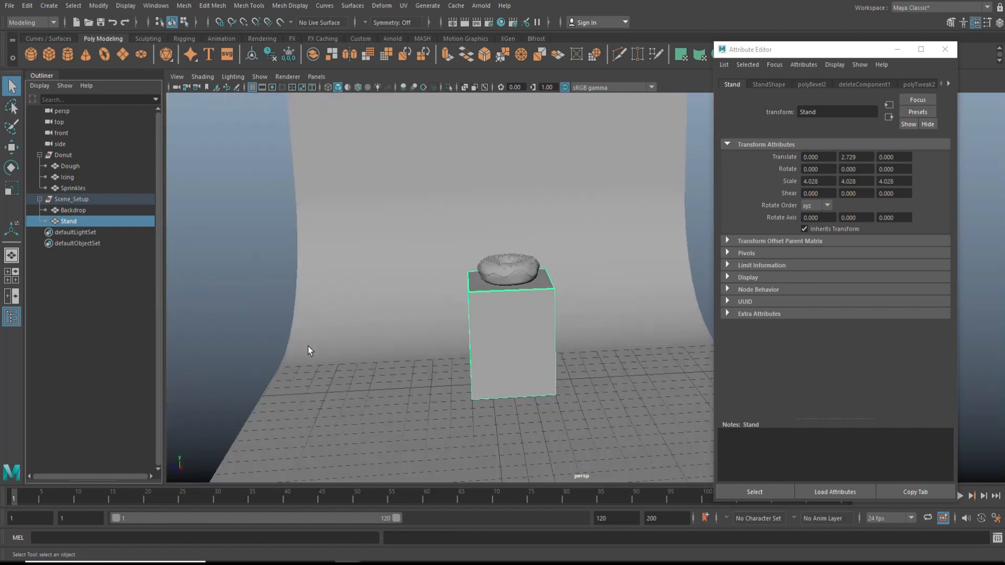
{"action": "mouse_move", "coordinate": [306, 344]}
{"action": "left_mouse_down", "text": "alt"}
{"action": "mouse_move", "coordinate": [330, 342]}
{"action": "mouse_move", "coordinate": [324, 349]}
{"action": "left_mouse_up", "text": "alt"}
{"action": "left_click", "coordinate": [352, 281]}
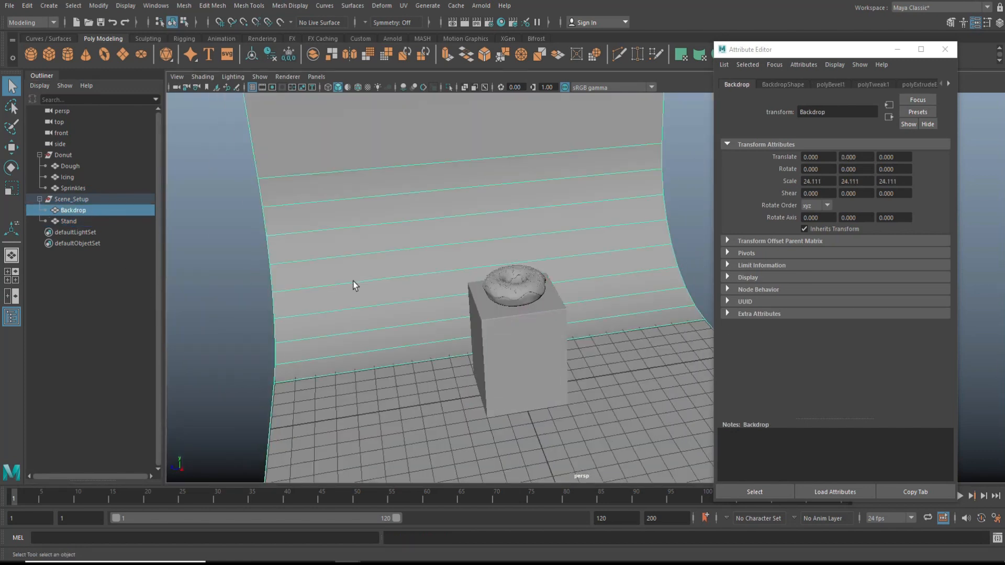
{"action": "scroll", "coordinate": [356, 322], "scroll_direction": "down", "scroll_amount": 5}
{"action": "key", "text": "r"}
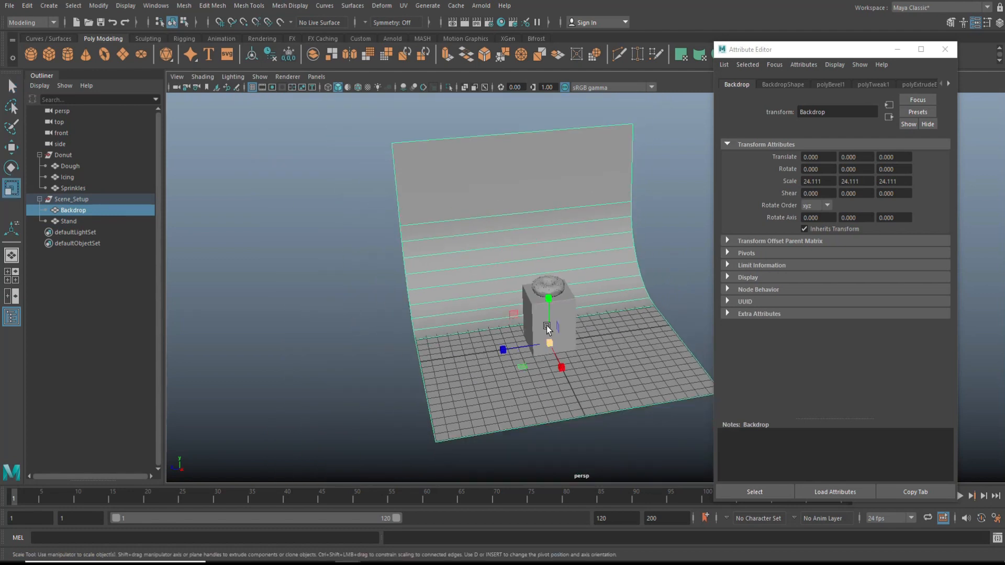
{"action": "left_click_drag", "start_coordinate": [506, 361], "coordinate": [434, 364]}
Select the Backdrop's front floor edge in edge mode and move it outward to lengthen the floor
{"action": "right_click", "coordinate": [500, 268]}
{"action": "left_click", "coordinate": [497, 239]}
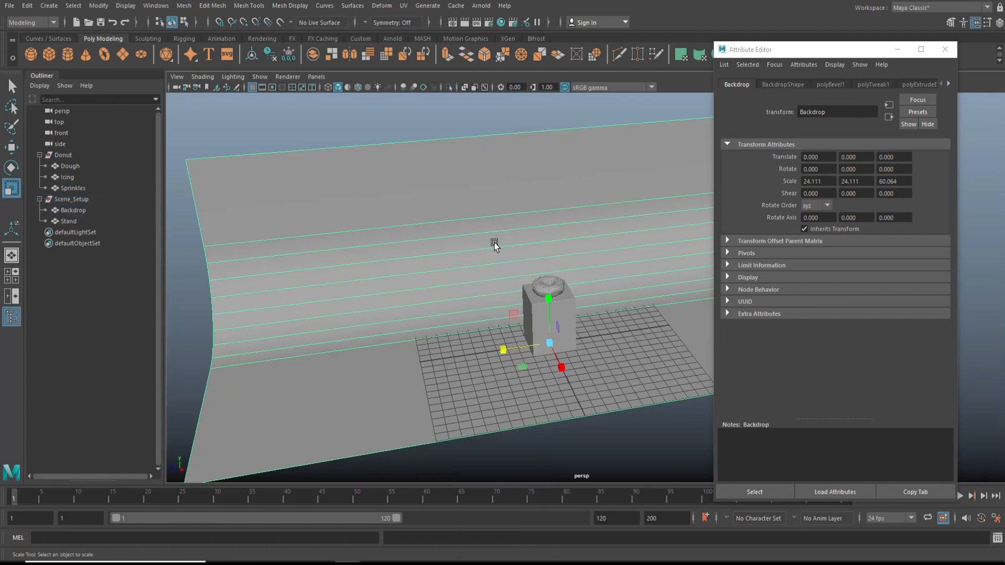
{"action": "left_click", "coordinate": [520, 431]}
{"action": "scroll", "coordinate": [568, 444], "scroll_direction": "down", "scroll_amount": 2}
{"action": "scroll", "coordinate": [568, 444], "scroll_direction": "down", "scroll_amount": 1}
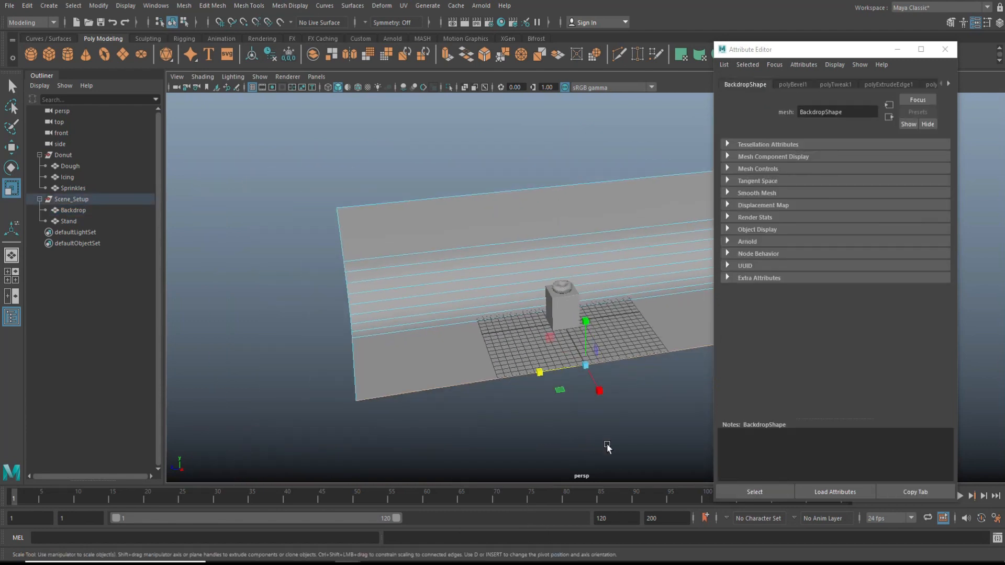
{"action": "key", "text": "w"}
{"action": "left_click_drag", "start_coordinate": [599, 386], "coordinate": [643, 475]}
Select the Backdrop's top edge and raise it to make the back wall taller
{"action": "left_click", "coordinate": [548, 185]}
{"action": "left_click_drag", "start_coordinate": [540, 143], "coordinate": [540, 109]}
{"action": "scroll", "coordinate": [565, 372], "scroll_direction": "up", "scroll_amount": 3}
{"action": "scroll", "coordinate": [565, 372], "scroll_direction": "up", "scroll_amount": 6}
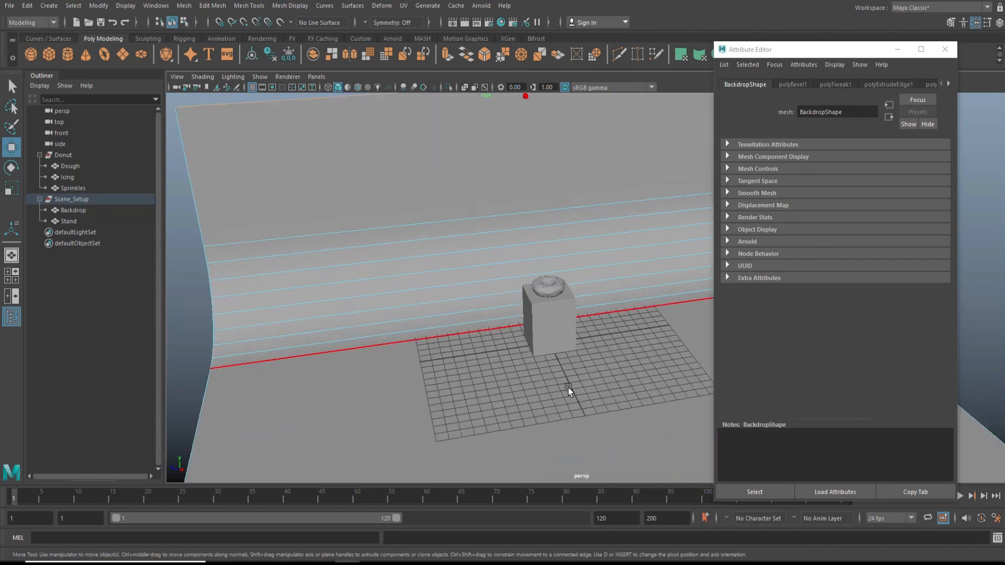
Create a new camera and look through it in the viewport
{"action": "mouse_move", "coordinate": [550, 423]}
{"action": "left_mouse_down", "text": "alt"}
{"action": "mouse_move", "coordinate": [542, 432]}
{"action": "mouse_move", "coordinate": [527, 415]}
{"action": "mouse_move", "coordinate": [463, 431]}
{"action": "mouse_move", "coordinate": [545, 415]}
{"action": "left_mouse_up", "text": "alt"}
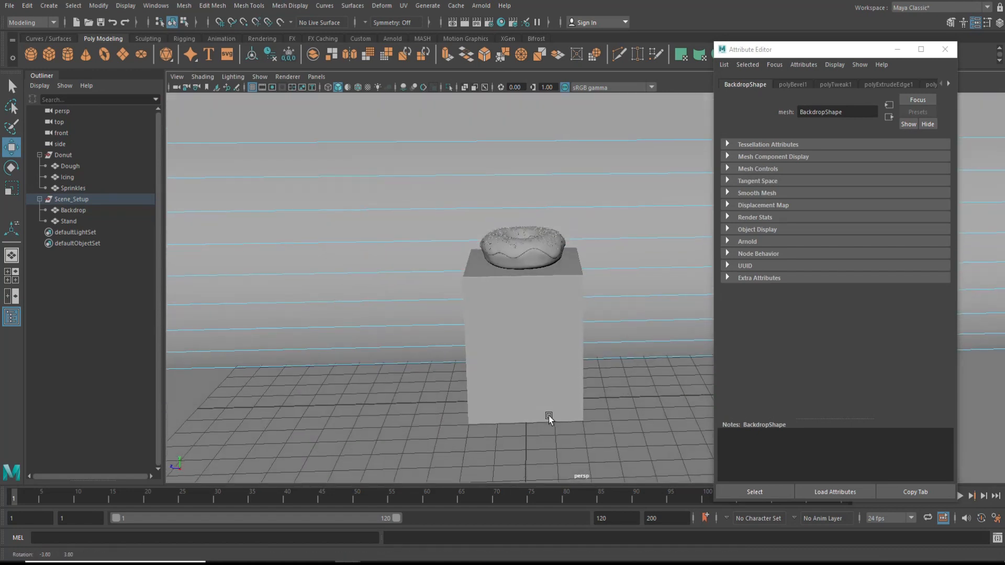
{"action": "left_click", "coordinate": [49, 5]}
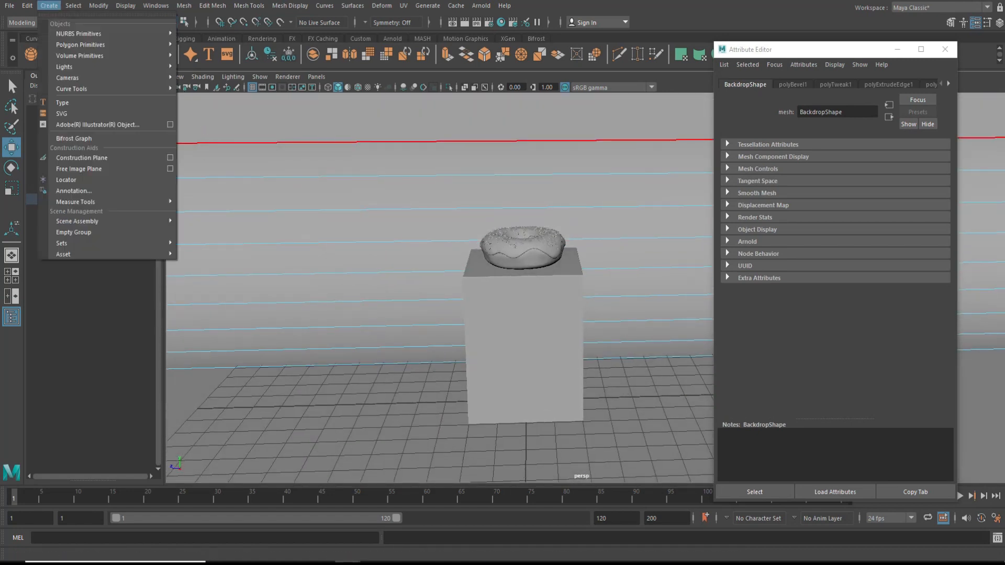
{"action": "mouse_move", "coordinate": [105, 79]}
{"action": "left_click", "coordinate": [206, 78]}
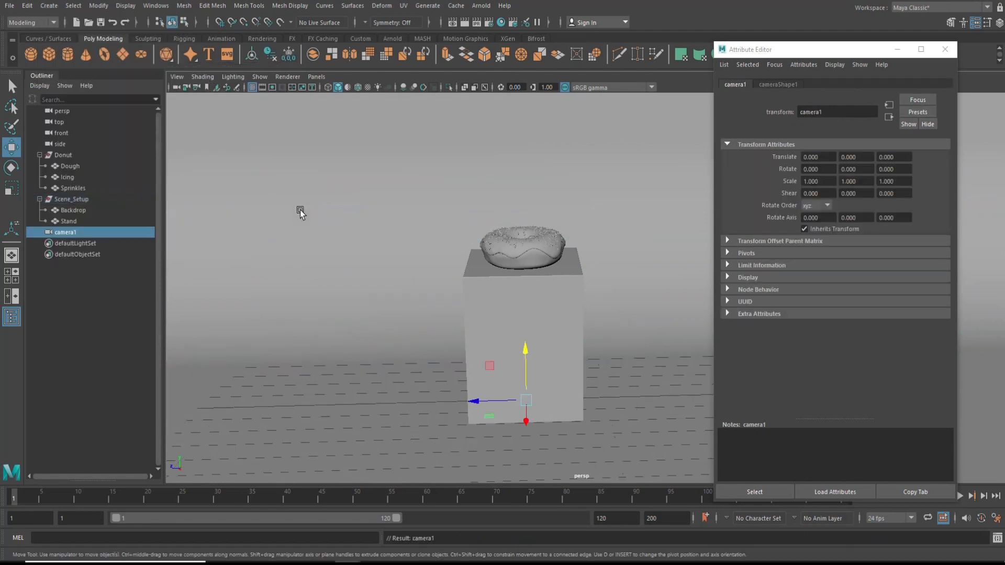
{"action": "left_click", "coordinate": [316, 76]}
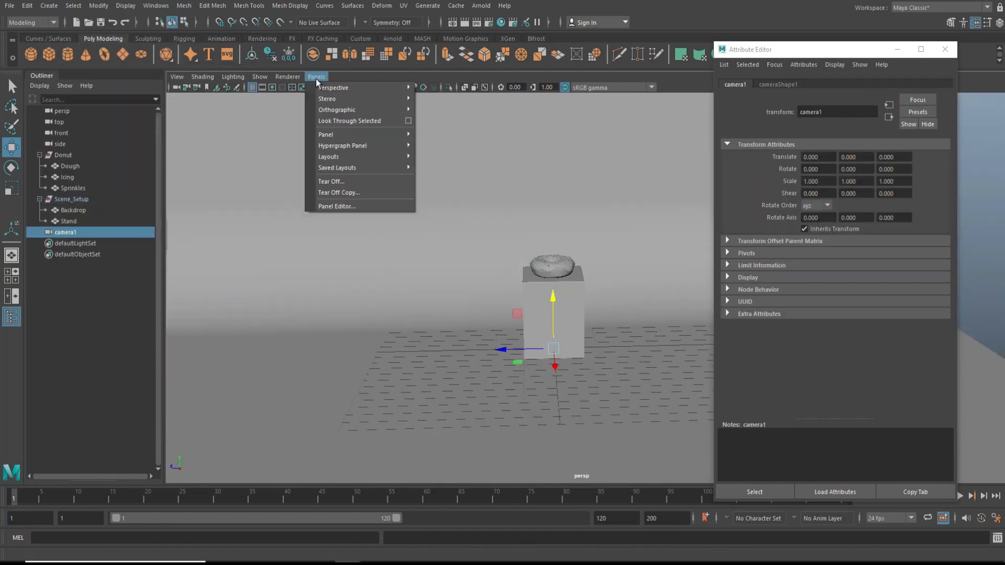
{"action": "left_click", "coordinate": [373, 124]}
Pull camera1 out of the origin and aim it at the donut and stand, rotated to about -7.2, 84, 0
{"action": "scroll", "coordinate": [387, 275], "scroll_direction": "down", "scroll_amount": 5}
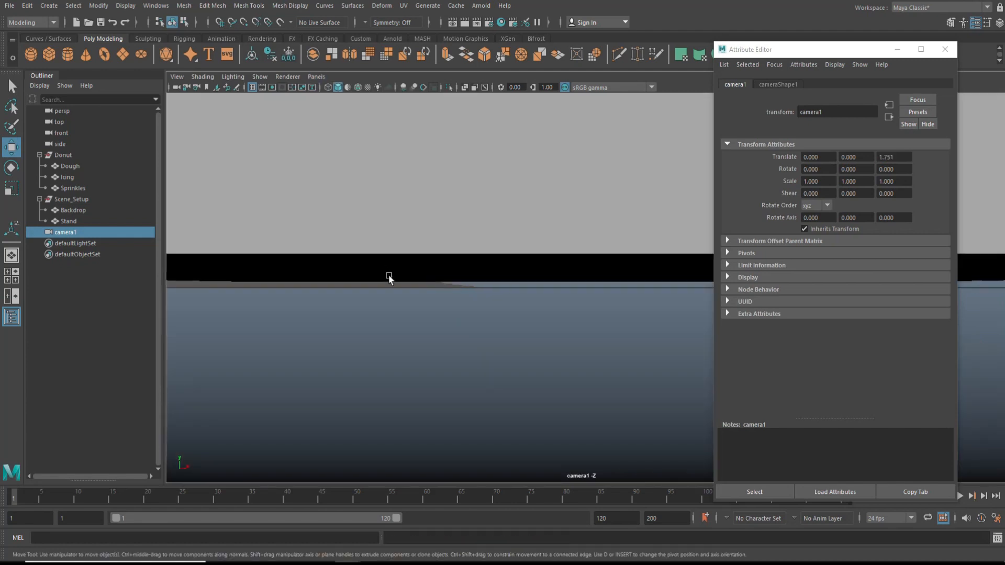
{"action": "middle_click_drag", "start_coordinate": [371, 269], "coordinate": [343, 380], "text": "alt"}
{"action": "scroll", "coordinate": [391, 381], "scroll_direction": "up", "scroll_amount": 2}
{"action": "scroll", "coordinate": [430, 372], "scroll_direction": "down", "scroll_amount": 6}
{"action": "left_click_drag", "start_coordinate": [510, 364], "coordinate": [395, 373], "text": "alt"}
{"action": "middle_click_drag", "start_coordinate": [398, 336], "coordinate": [459, 380], "text": "alt"}
{"action": "scroll", "coordinate": [459, 380], "scroll_direction": "down", "scroll_amount": 3}
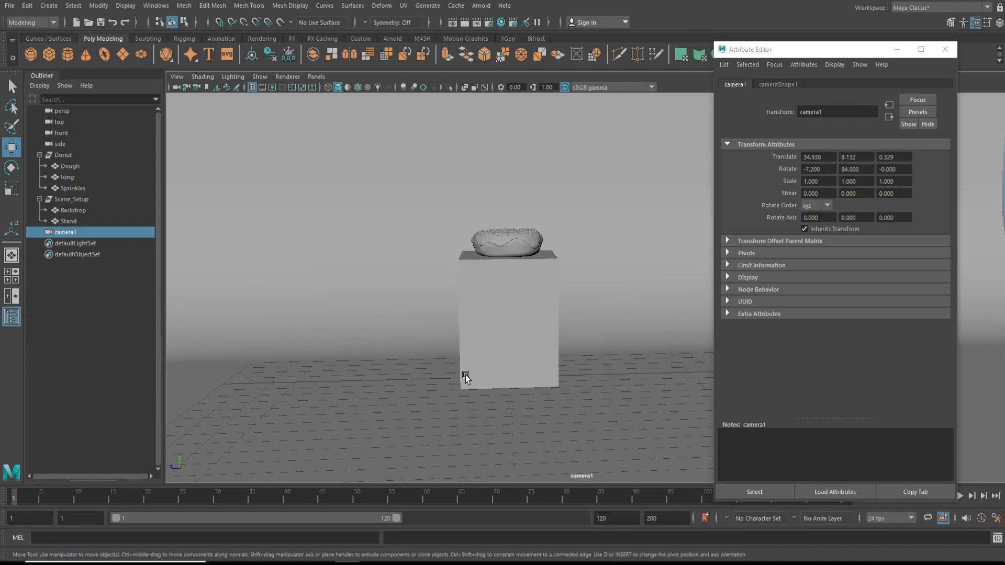
{"action": "scroll", "coordinate": [466, 371], "scroll_direction": "up", "scroll_amount": 3}
{"action": "scroll", "coordinate": [467, 367], "scroll_direction": "down", "scroll_amount": 3}
{"action": "scroll", "coordinate": [467, 367], "scroll_direction": "up", "scroll_amount": 4}
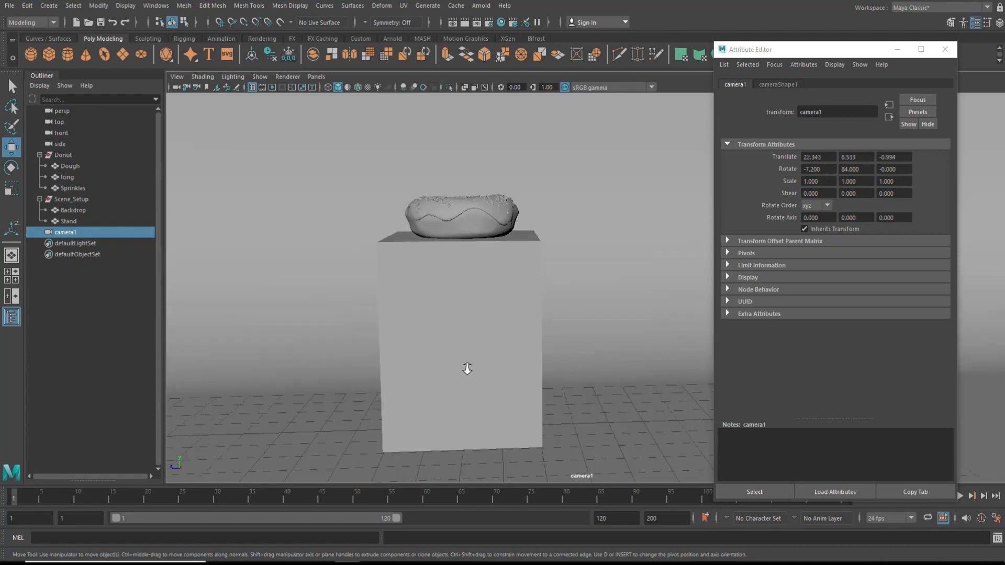
{"action": "scroll", "coordinate": [467, 368], "scroll_direction": "up", "scroll_amount": 2}
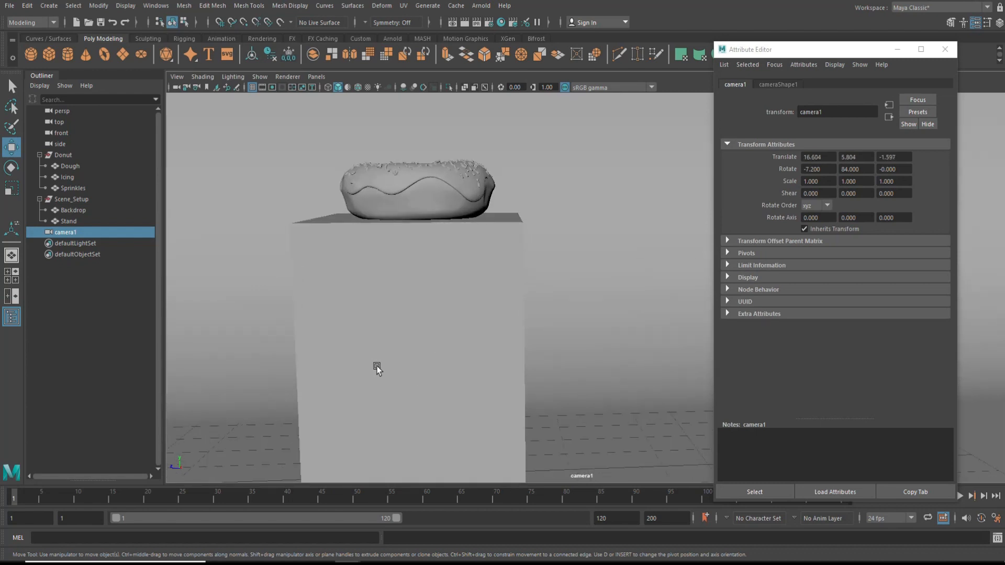
Frame camera1 on a close-up of the donut from slightly above, at about 8.06, 8.46, -0.94 with rotation about -23.4, 90.4, 0
{"action": "middle_click_drag", "start_coordinate": [378, 366], "coordinate": [442, 369], "text": "alt"}
{"action": "left_click_drag", "start_coordinate": [441, 368], "coordinate": [494, 361], "text": "alt"}
{"action": "scroll", "coordinate": [476, 391], "scroll_direction": "up", "scroll_amount": 3}
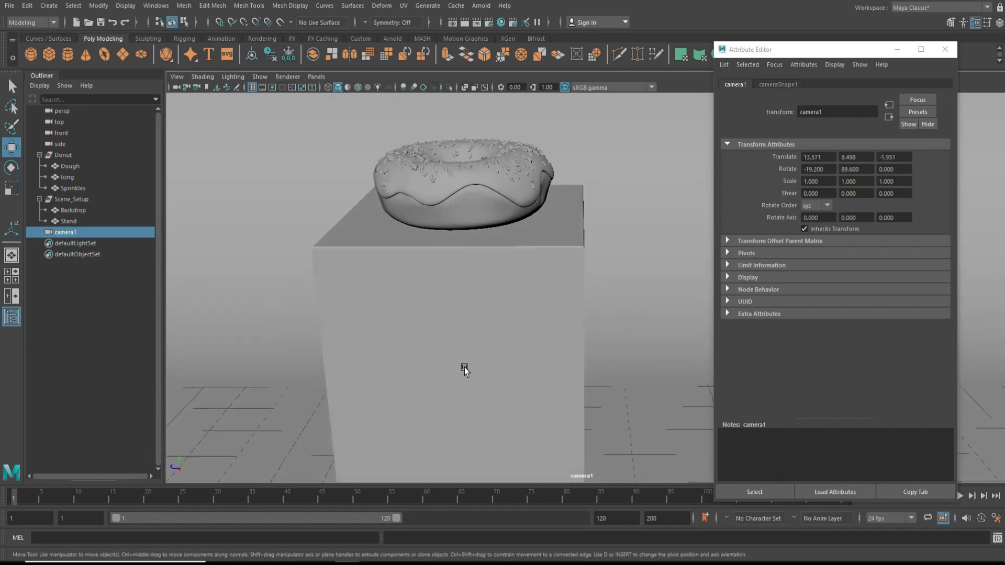
{"action": "middle_click_drag", "start_coordinate": [464, 370], "coordinate": [531, 427], "text": "alt"}
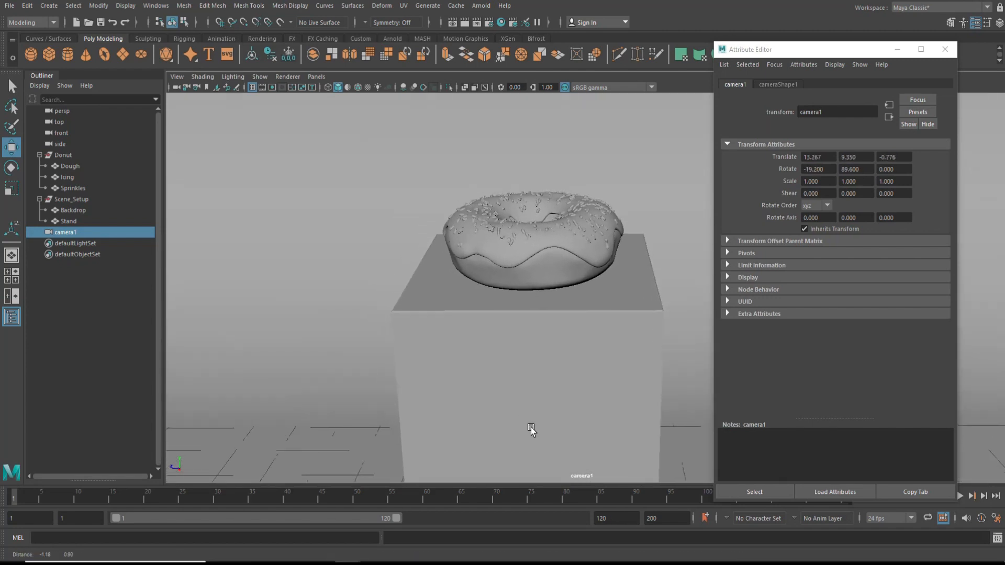
{"action": "scroll", "coordinate": [529, 422], "scroll_direction": "up", "scroll_amount": 2}
{"action": "scroll", "coordinate": [529, 423], "scroll_direction": "up", "scroll_amount": 2}
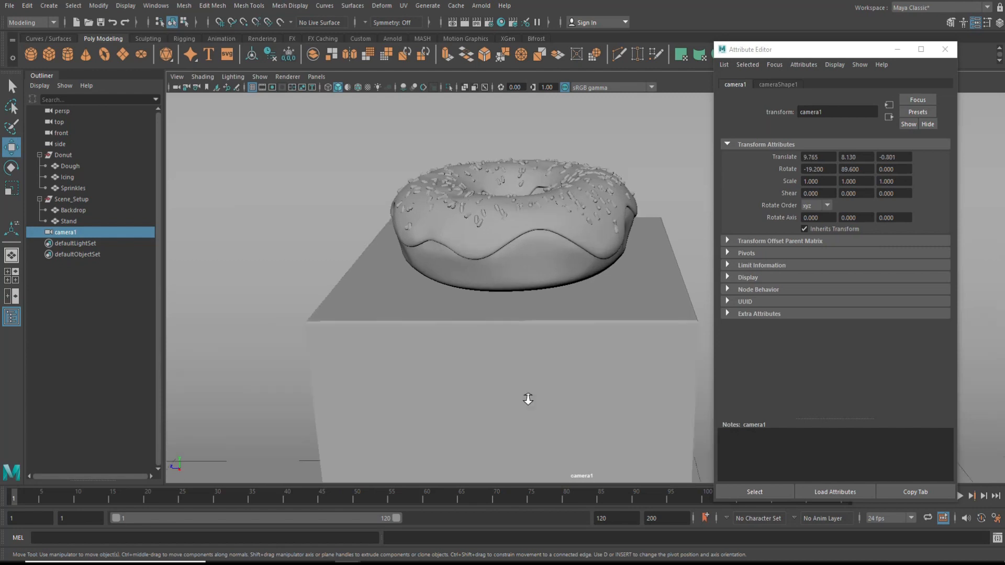
{"action": "scroll", "coordinate": [527, 399], "scroll_direction": "up", "scroll_amount": 1}
{"action": "scroll", "coordinate": [529, 371], "scroll_direction": "up", "scroll_amount": 1}
{"action": "left_click_drag", "start_coordinate": [529, 370], "coordinate": [526, 378], "text": "alt"}
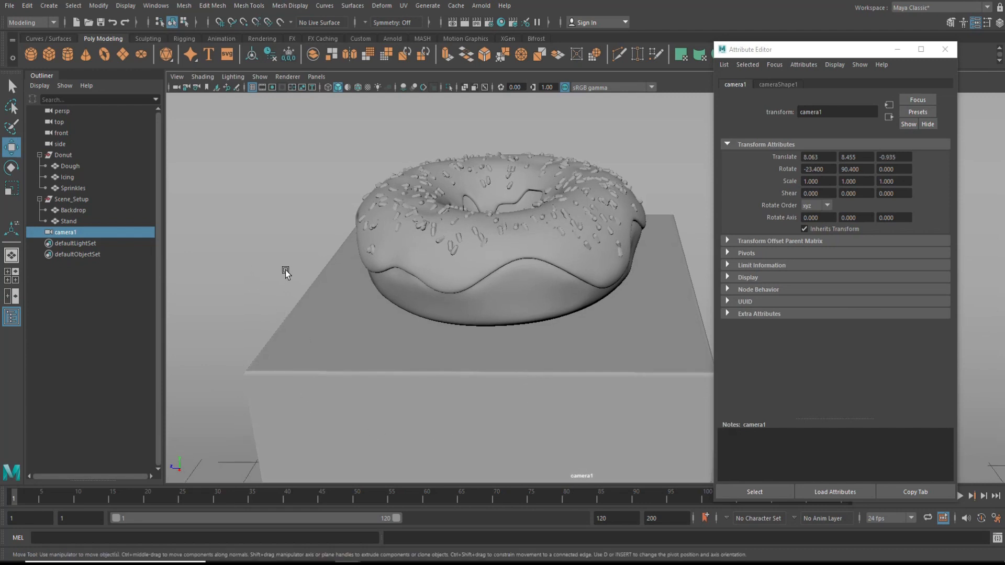
Save the current camera1 view as a bookmark named CamPos1
{"action": "left_click", "coordinate": [177, 79]}
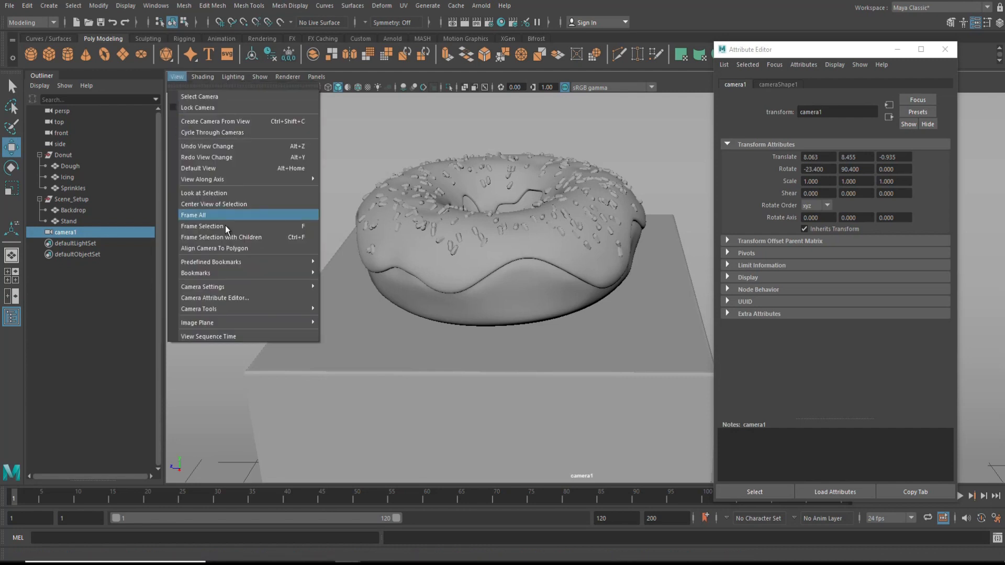
{"action": "mouse_move", "coordinate": [259, 274]}
{"action": "left_click", "coordinate": [357, 276]}
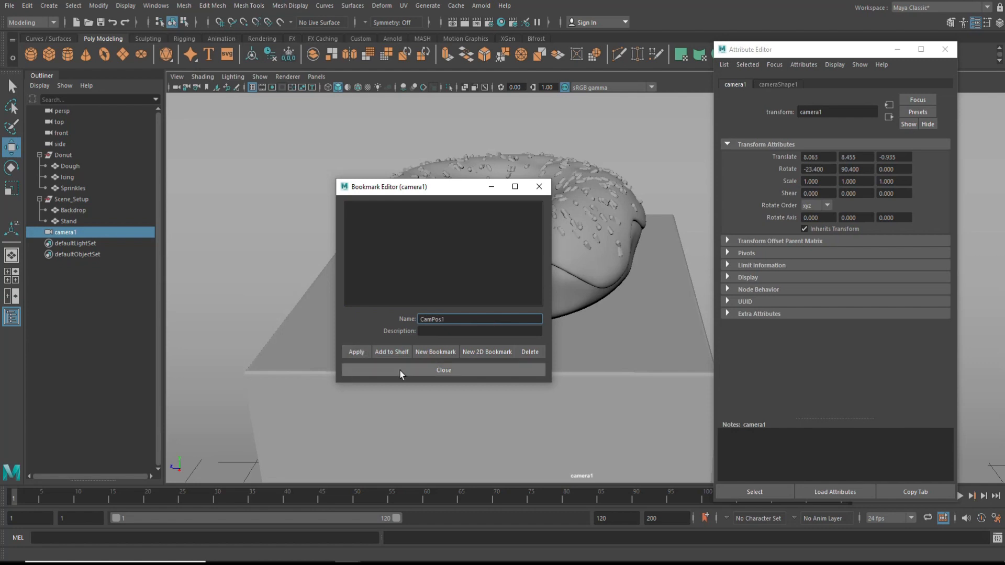
{"action": "left_click", "coordinate": [459, 369]}
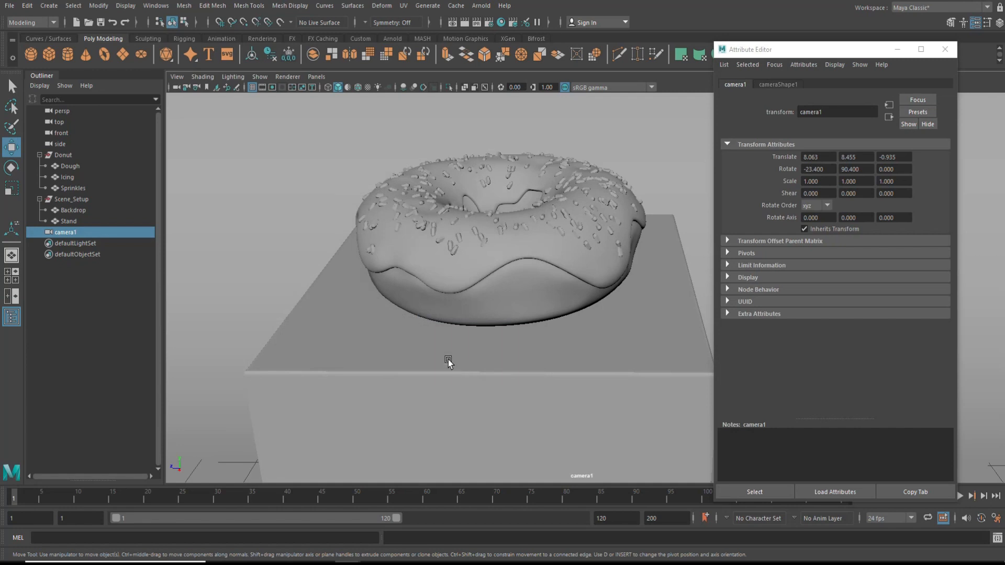
Test the CamPos1 bookmark by moving camera1 away from the donut and recalling the saved view
{"action": "scroll", "coordinate": [429, 364], "scroll_direction": "down", "scroll_amount": 8}
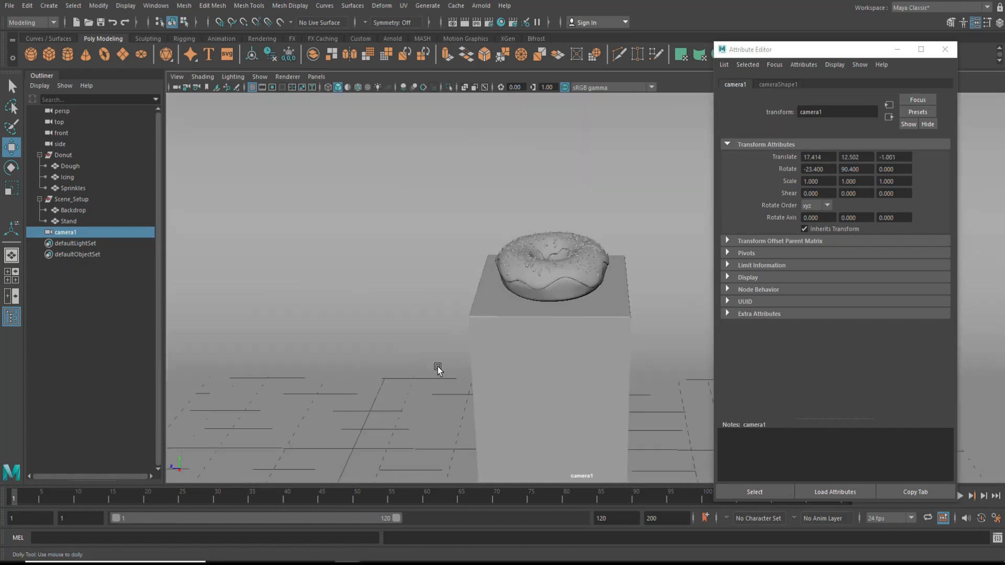
{"action": "left_click_drag", "start_coordinate": [423, 385], "coordinate": [380, 312], "text": "alt"}
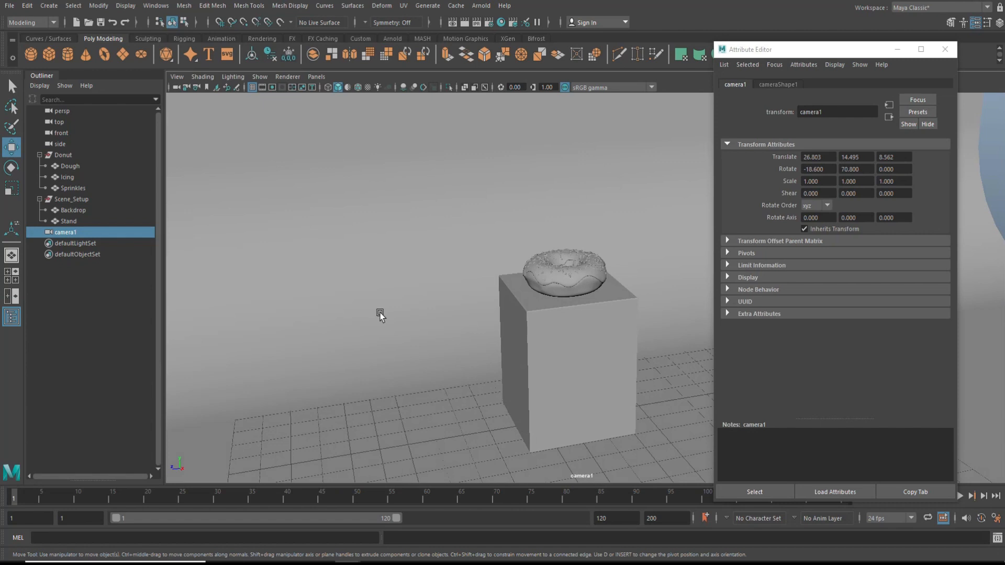
{"action": "left_click", "coordinate": [177, 77]}
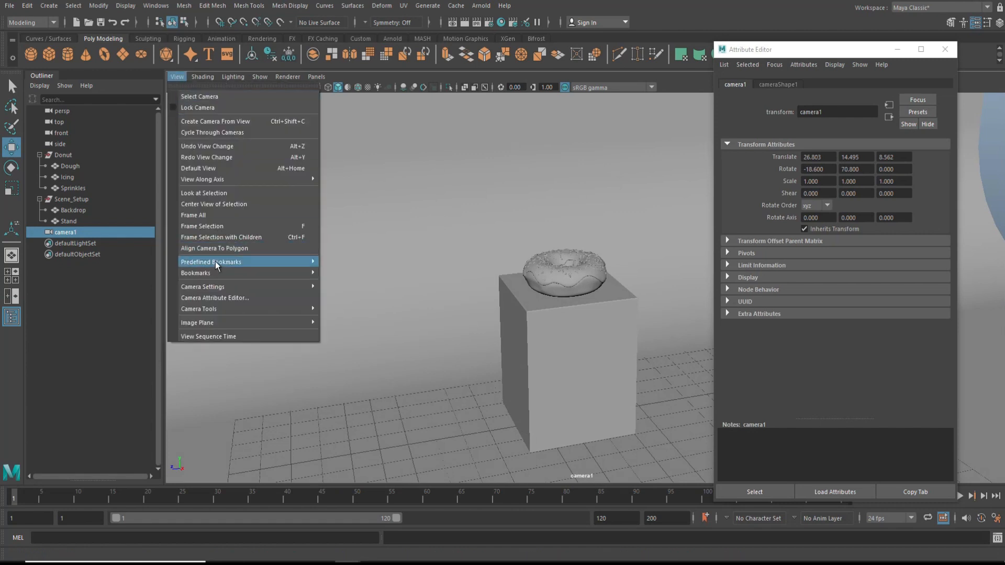
{"action": "mouse_move", "coordinate": [238, 271]}
{"action": "left_click", "coordinate": [358, 273]}
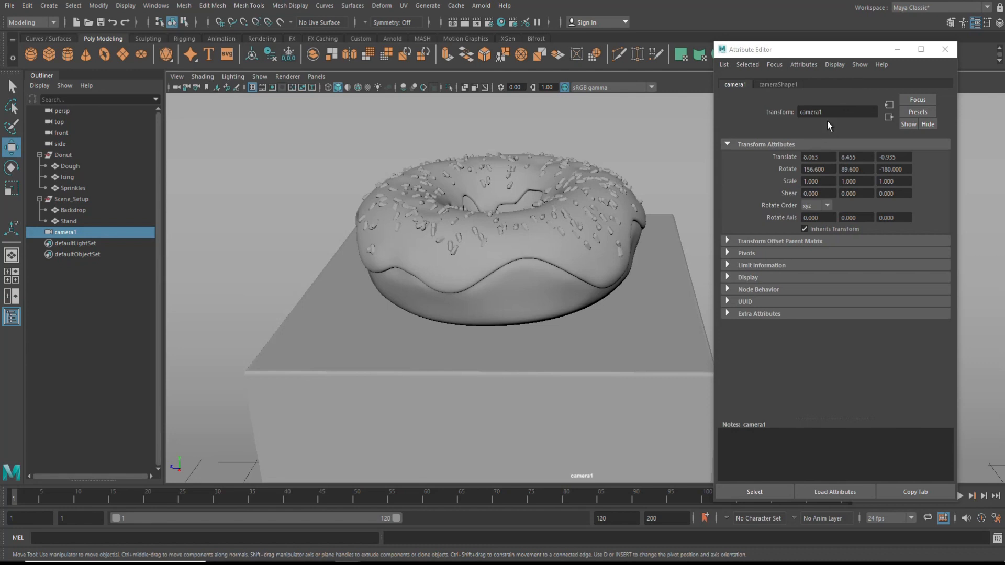
Minimize the Attribute Editor, create an Arnold area light, and place it above and to the side of the donut
{"action": "left_click", "coordinate": [898, 50]}
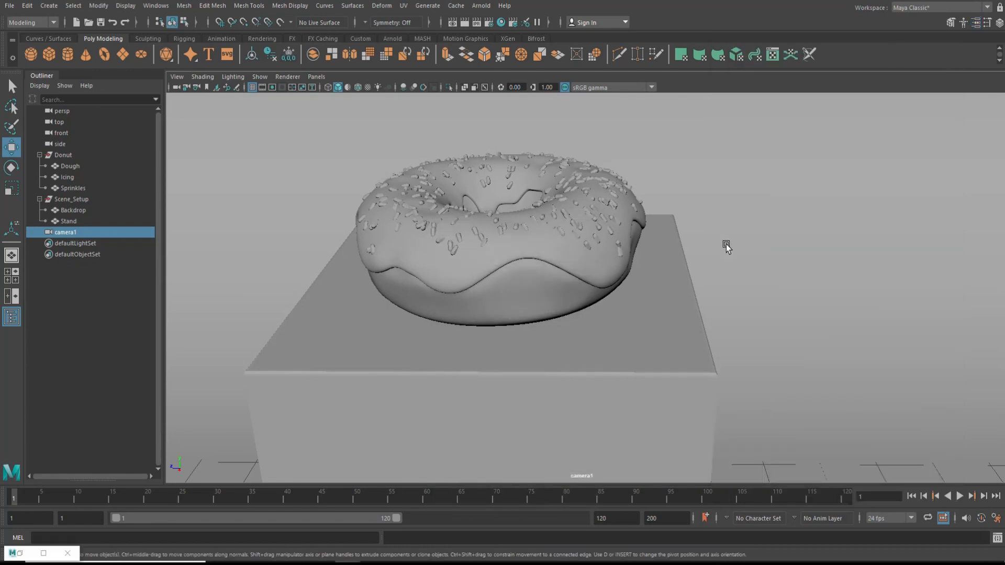
{"action": "scroll", "coordinate": [759, 268], "scroll_direction": "down", "scroll_amount": 10}
{"action": "scroll", "coordinate": [758, 275], "scroll_direction": "down", "scroll_amount": 5}
{"action": "scroll", "coordinate": [762, 278], "scroll_direction": "up", "scroll_amount": 5}
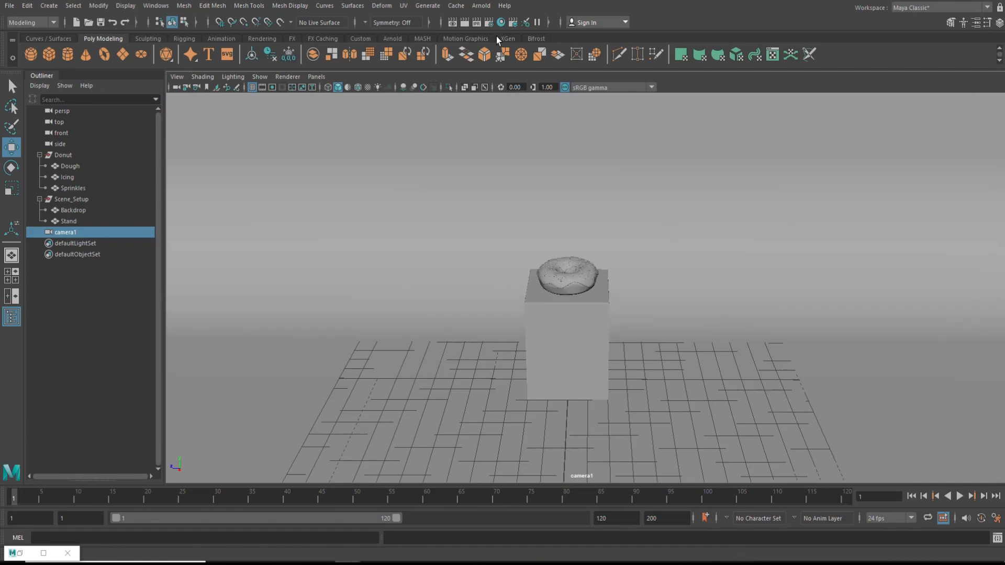
{"action": "left_click", "coordinate": [480, 6]}
{"action": "mouse_move", "coordinate": [523, 61]}
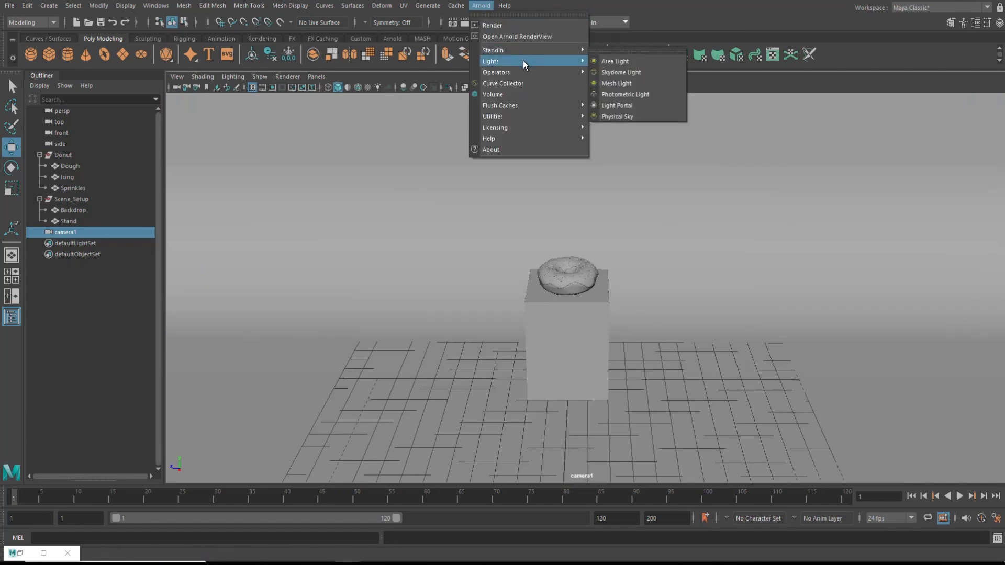
{"action": "left_click", "coordinate": [647, 61]}
{"action": "left_click_drag", "start_coordinate": [575, 340], "coordinate": [573, 196]}
{"action": "left_click_drag", "start_coordinate": [521, 235], "coordinate": [781, 234]}
Turn the area light about its vertical axis toward the donut and reposition it diagonally in front of the stand in the top view
{"action": "key", "text": "e"}
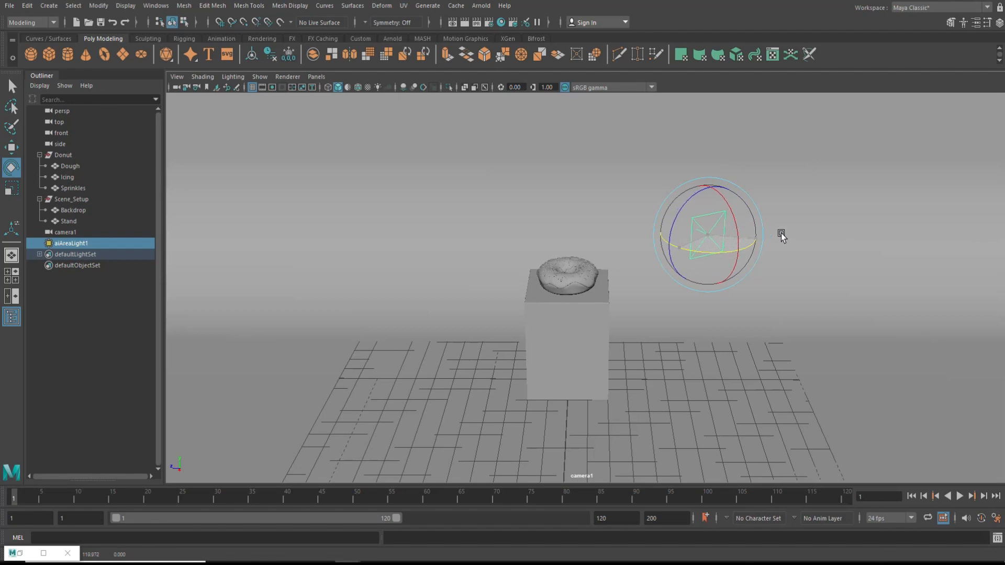
{"action": "left_click", "coordinate": [12, 281]}
{"action": "key", "text": "space"}
{"action": "scroll", "coordinate": [434, 312], "scroll_direction": "down", "scroll_amount": 2}
{"action": "key", "text": "4"}
{"action": "scroll", "coordinate": [473, 337], "scroll_direction": "down", "scroll_amount": 4}
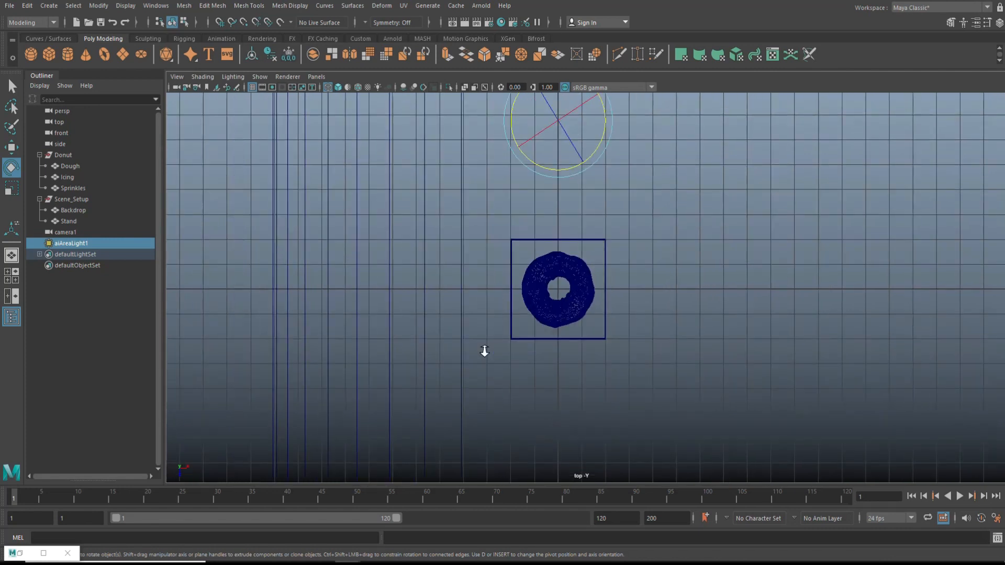
{"action": "scroll", "coordinate": [487, 354], "scroll_direction": "down", "scroll_amount": 4}
{"action": "scroll", "coordinate": [491, 357], "scroll_direction": "down", "scroll_amount": 1}
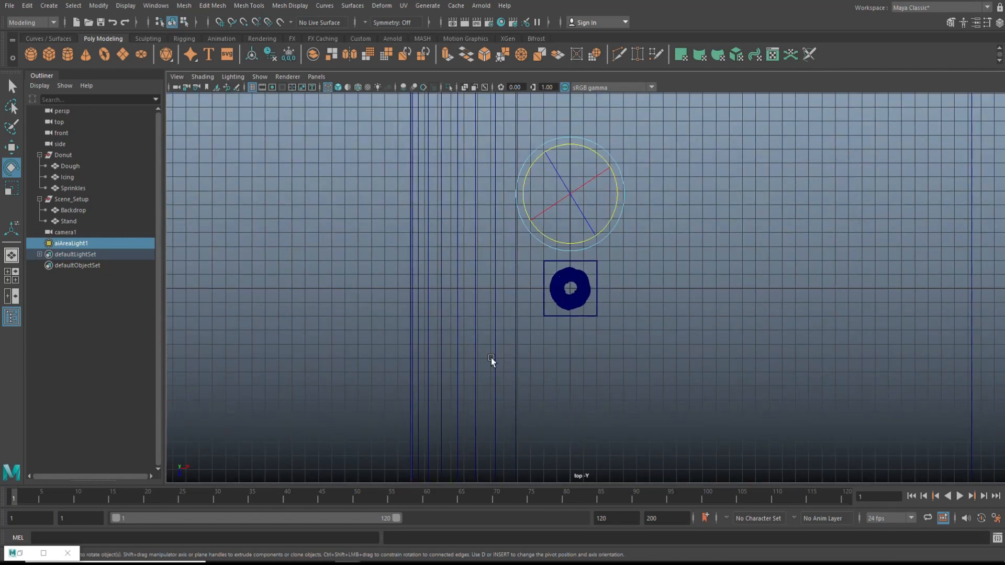
{"action": "key", "text": "w"}
{"action": "left_click_drag", "start_coordinate": [623, 196], "coordinate": [687, 197]}
{"action": "left_click_drag", "start_coordinate": [635, 247], "coordinate": [642, 273]}
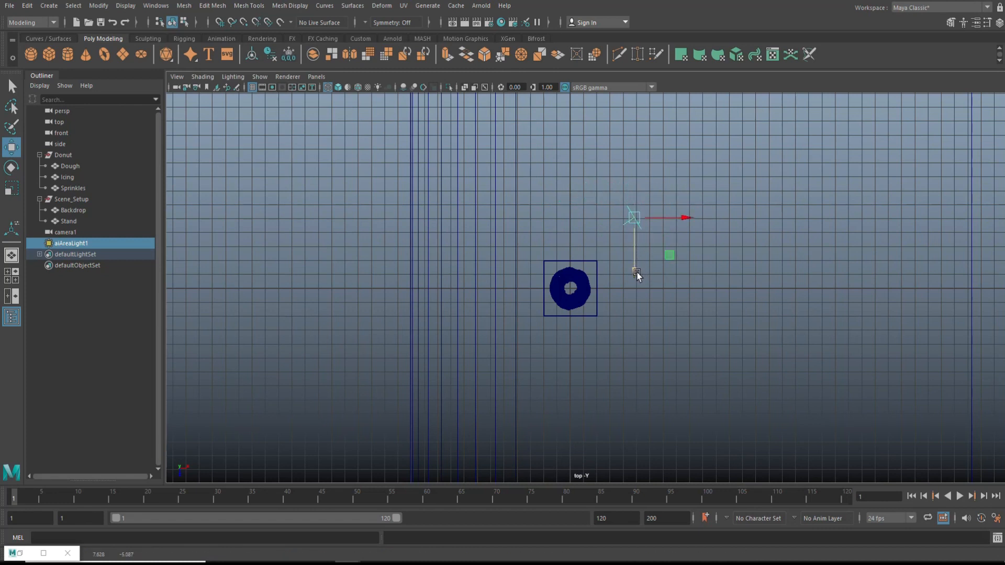
Enlarge the area light uniformly and shift it slightly farther from the donut
{"action": "key", "text": "r"}
{"action": "left_click_drag", "start_coordinate": [635, 220], "coordinate": [656, 222]}
{"action": "key", "text": "w"}
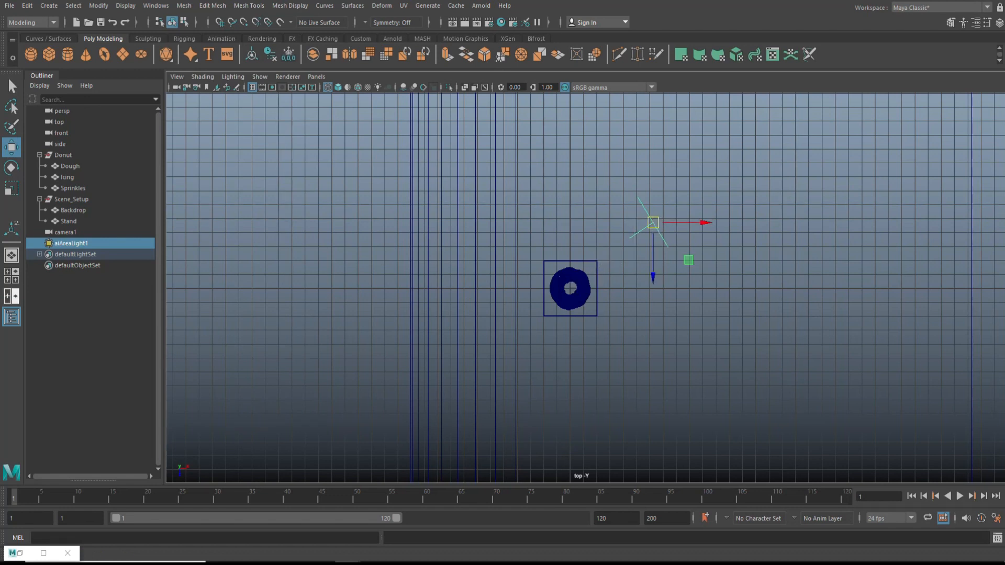
Tilt the area light downward toward the donut in the front view
{"action": "left_click", "coordinate": [14, 276]}
{"action": "key", "text": "space"}
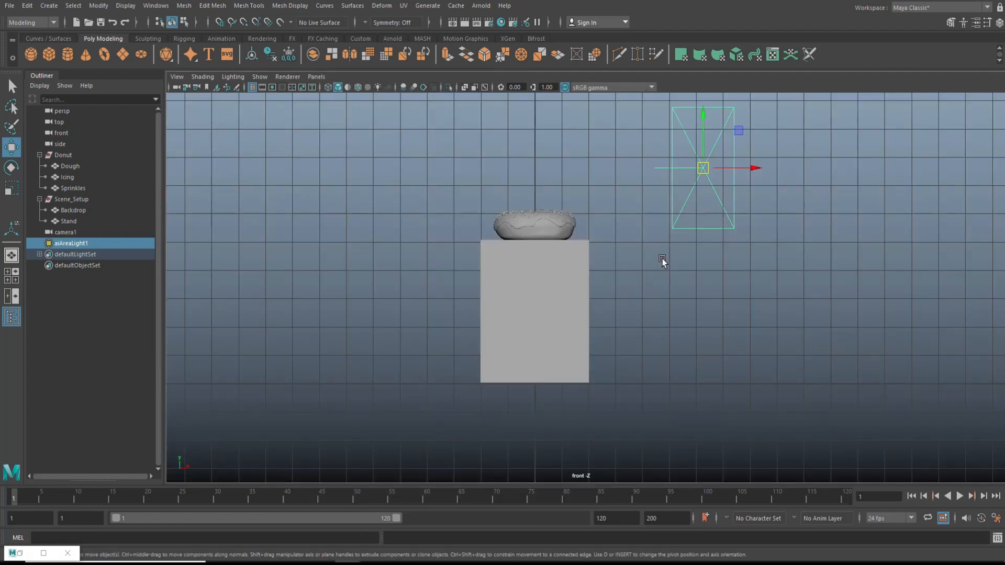
{"action": "key", "text": "e"}
{"action": "left_click_drag", "start_coordinate": [726, 143], "coordinate": [666, 166]}
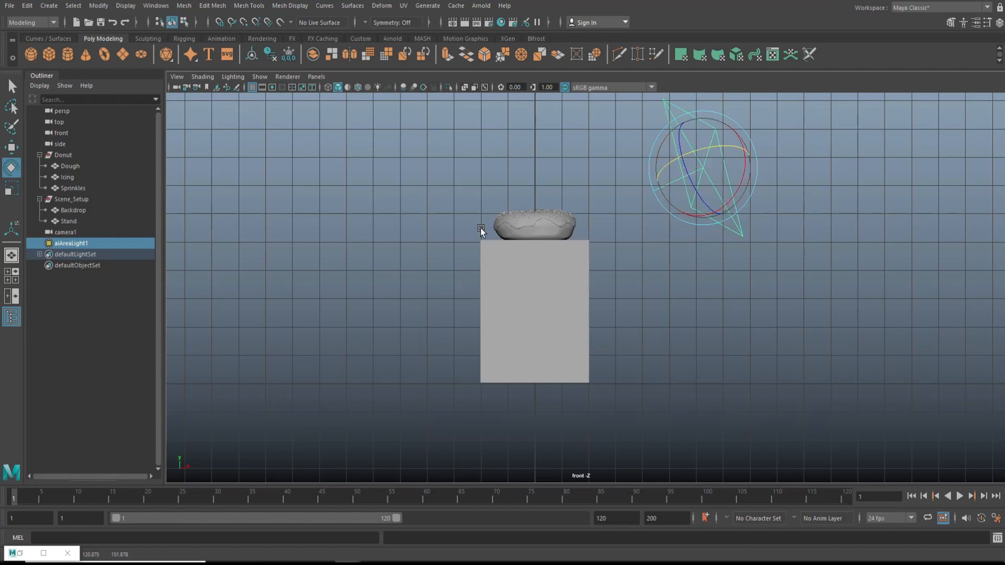
Refine the area light's rotation toward the donut in the perspective view and preview the scene with its lights
{"action": "left_click", "coordinate": [11, 278]}
{"action": "key", "text": "space"}
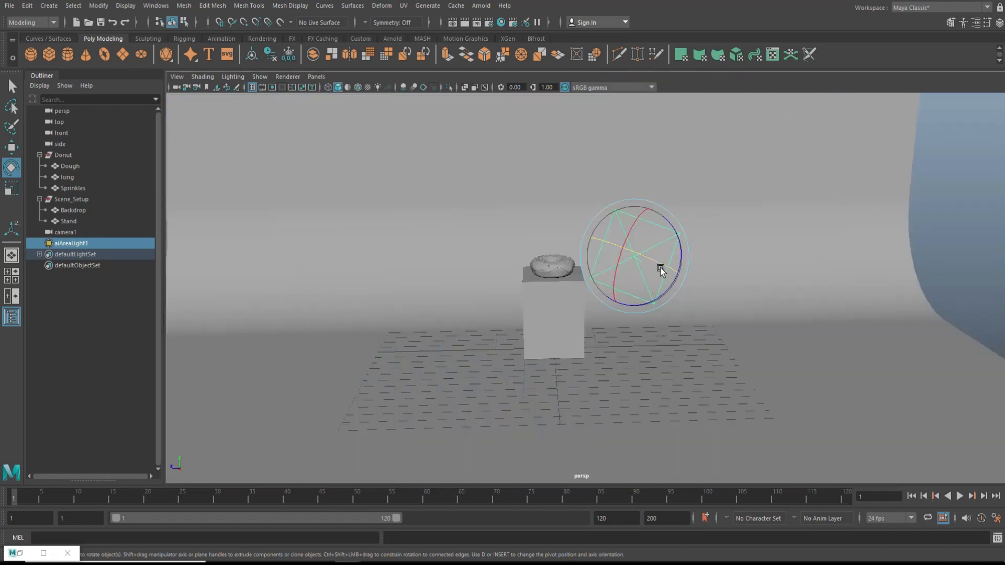
{"action": "scroll", "coordinate": [598, 351], "scroll_direction": "up", "scroll_amount": 5}
{"action": "left_click_drag", "start_coordinate": [555, 354], "coordinate": [597, 352], "text": "alt"}
{"action": "left_click_drag", "start_coordinate": [746, 269], "coordinate": [797, 264]}
{"action": "left_click_drag", "start_coordinate": [798, 256], "coordinate": [794, 246]}
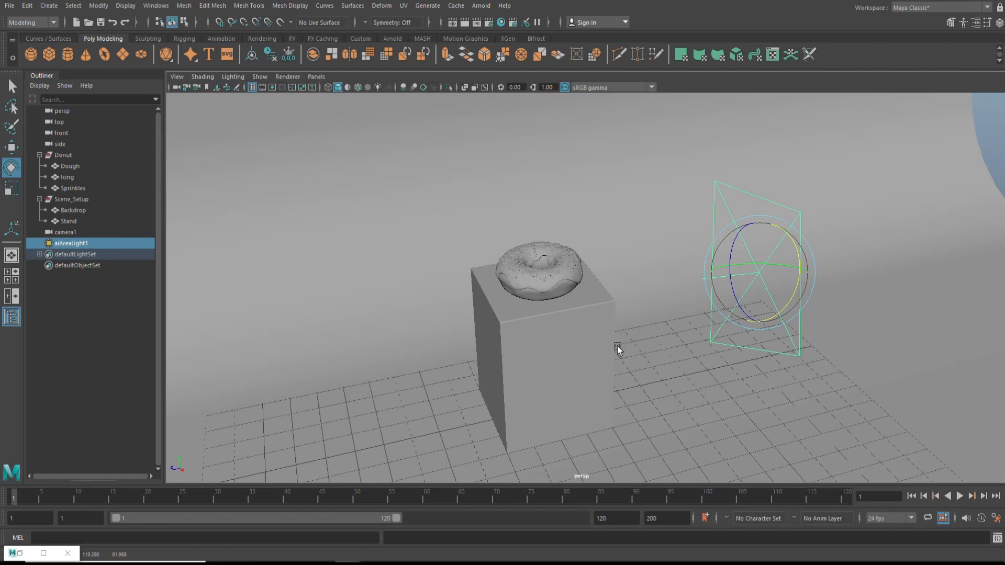
{"action": "key", "text": "7"}
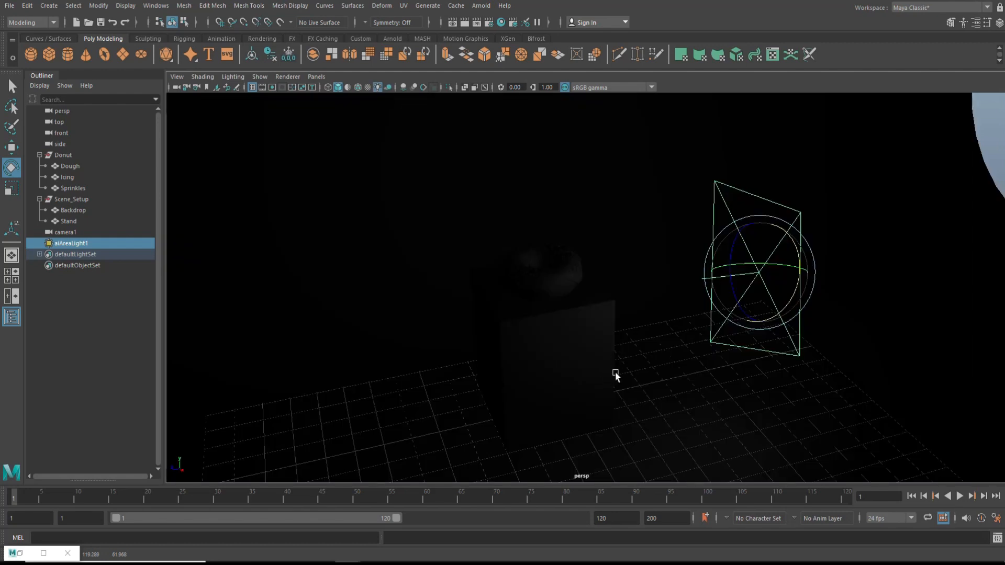
Raise the area light higher beside the donut and tilt it further down toward it in the perspective view
{"action": "scroll", "coordinate": [613, 374], "scroll_direction": "up", "scroll_amount": 2}
{"action": "mouse_move", "coordinate": [597, 376]}
{"action": "left_mouse_down", "text": "alt"}
{"action": "mouse_move", "coordinate": [637, 361]}
{"action": "mouse_move", "coordinate": [588, 377]}
{"action": "left_mouse_up", "text": "alt"}
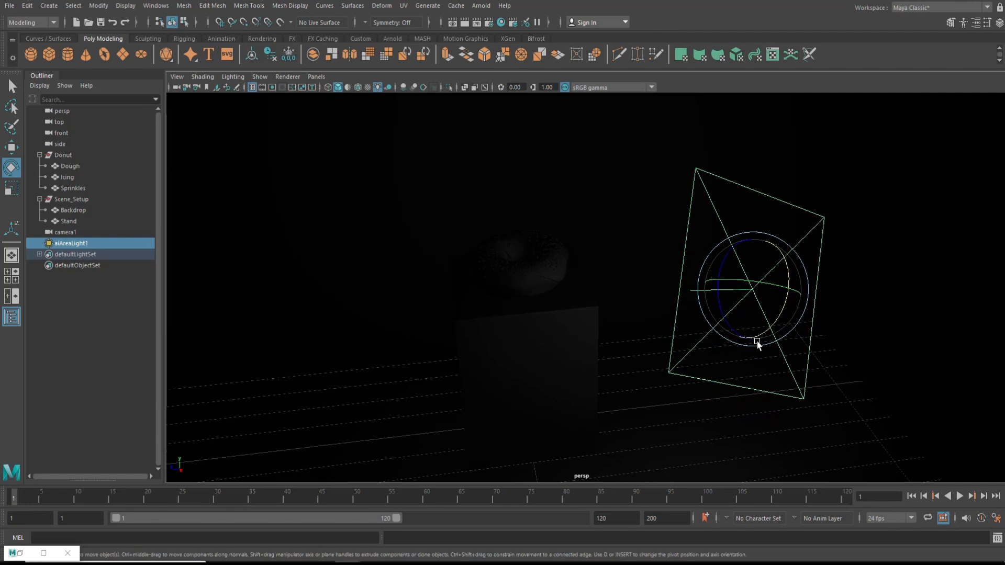
{"action": "key", "text": "w"}
{"action": "left_click_drag", "start_coordinate": [761, 239], "coordinate": [752, 171]}
{"action": "key", "text": "e"}
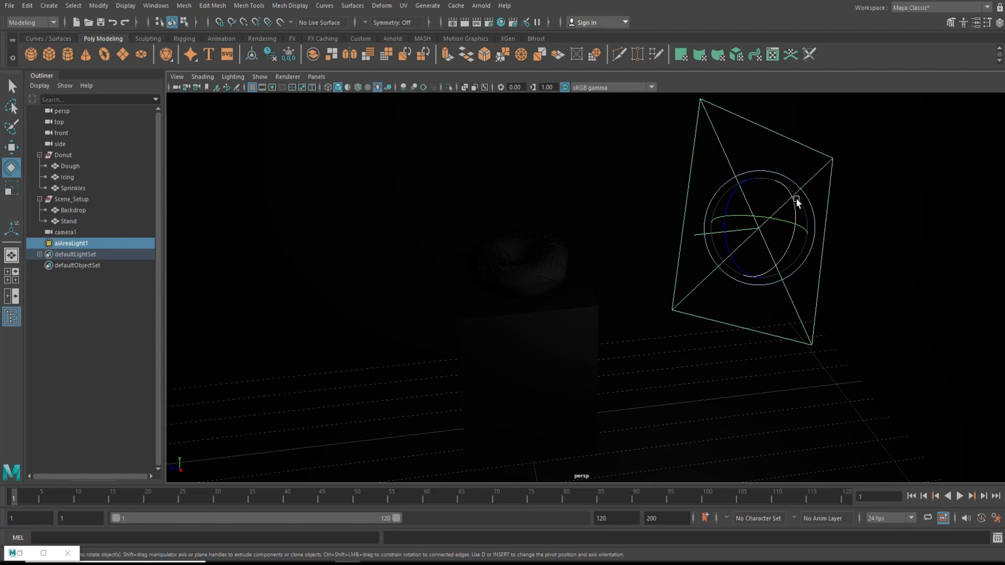
{"action": "left_click_drag", "start_coordinate": [796, 202], "coordinate": [757, 210]}
{"action": "scroll", "coordinate": [518, 316], "scroll_direction": "down", "scroll_amount": 4}
{"action": "scroll", "coordinate": [657, 346], "scroll_direction": "down", "scroll_amount": 3}
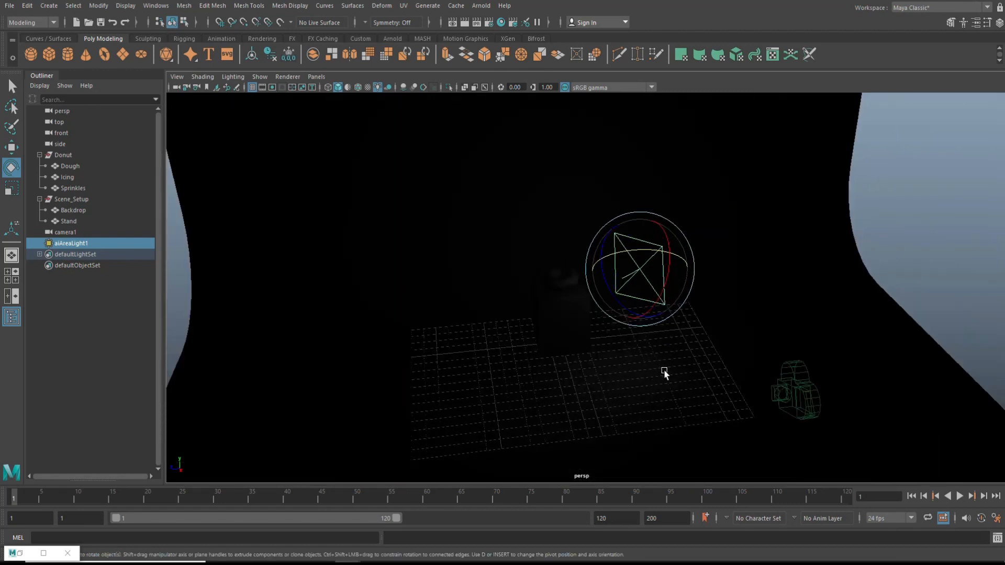
{"action": "scroll", "coordinate": [664, 373], "scroll_direction": "up", "scroll_amount": 4}
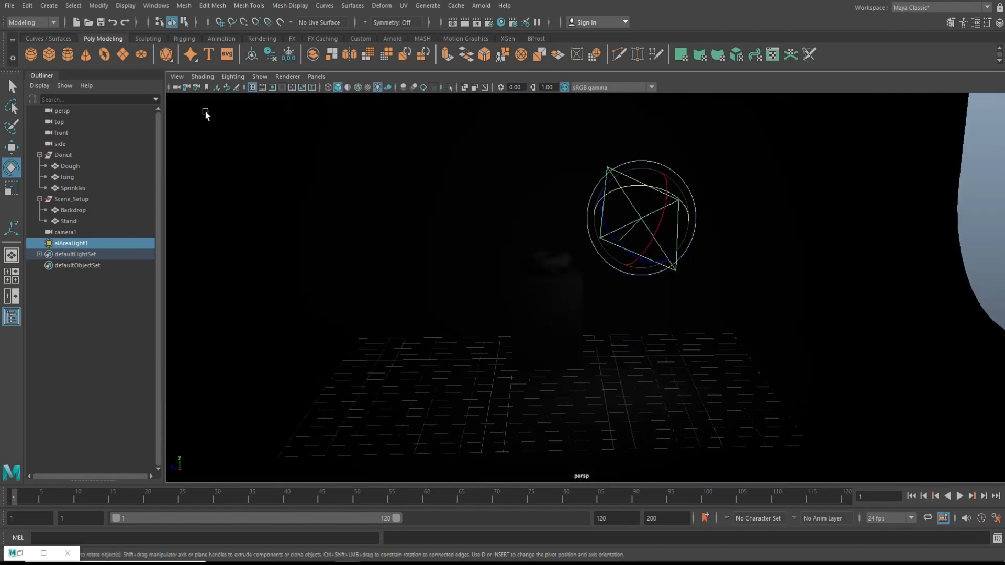
{"action": "left_click", "coordinate": [177, 77]}
{"action": "mouse_move", "coordinate": [231, 272]}
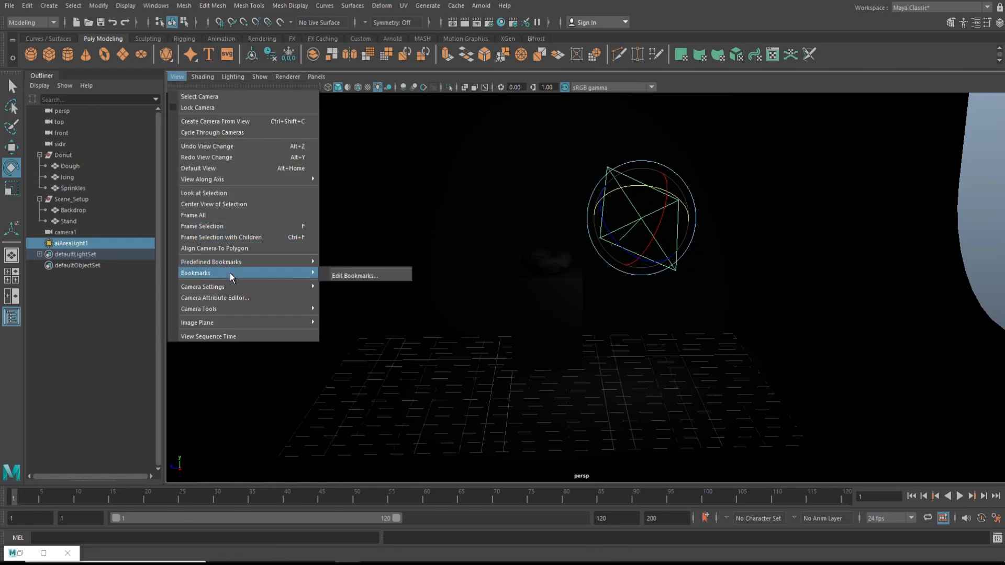
{"action": "mouse_move", "coordinate": [275, 284]}
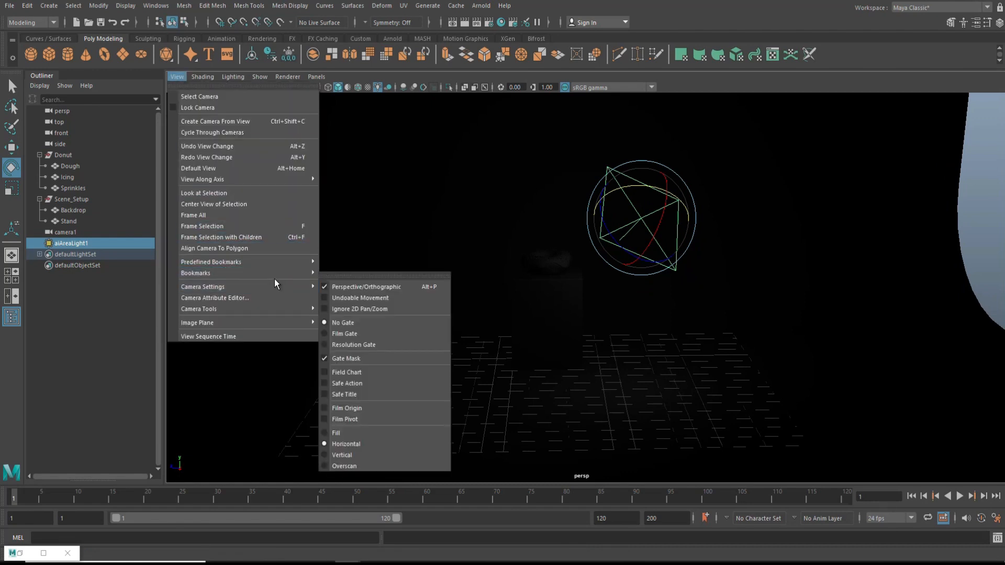
{"action": "left_click", "coordinate": [12, 281]}
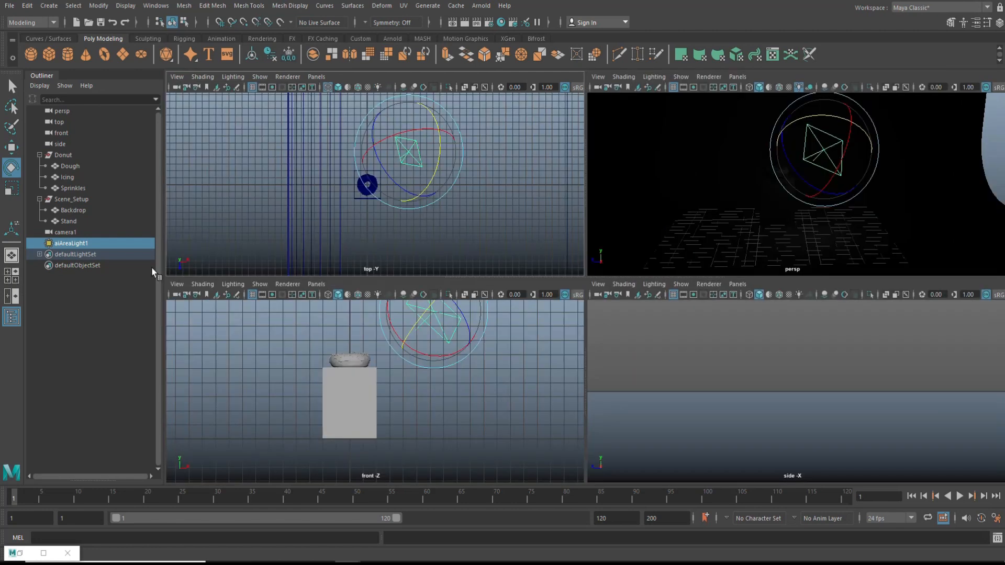
{"action": "key", "text": "space"}
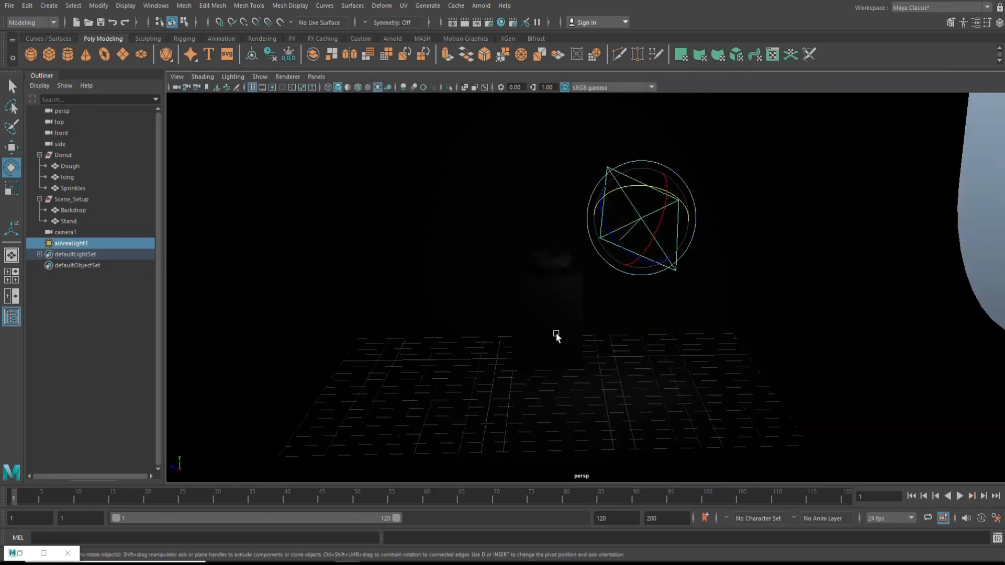
Enable Use Color Temperature in the area light's Arnold shape attributes
{"action": "scroll", "coordinate": [559, 331], "scroll_direction": "up", "scroll_amount": 3}
{"action": "middle_click_drag", "start_coordinate": [492, 318], "coordinate": [461, 357], "text": "alt"}
{"action": "scroll", "coordinate": [502, 358], "scroll_direction": "up", "scroll_amount": 2}
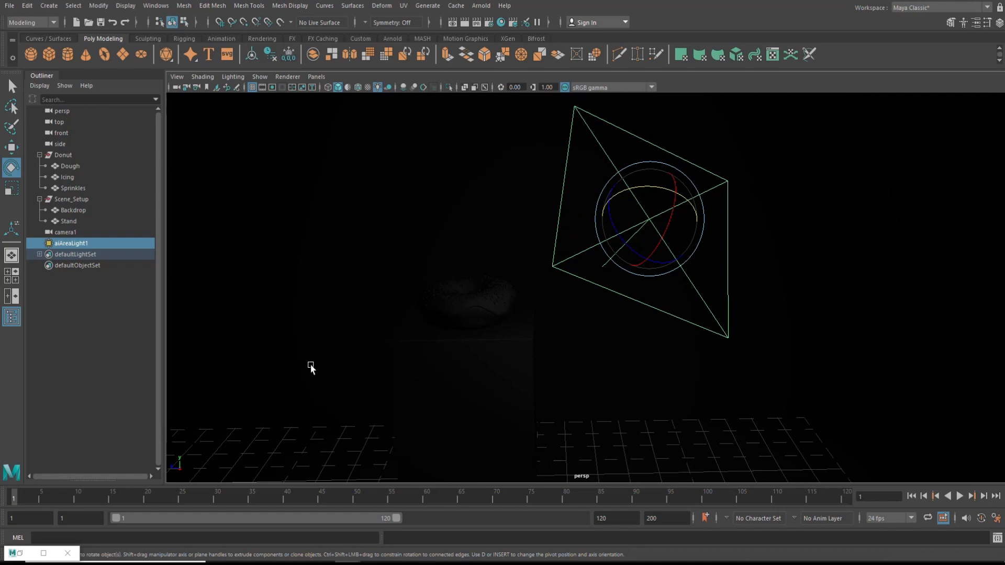
{"action": "key", "text": "ctrl+a"}
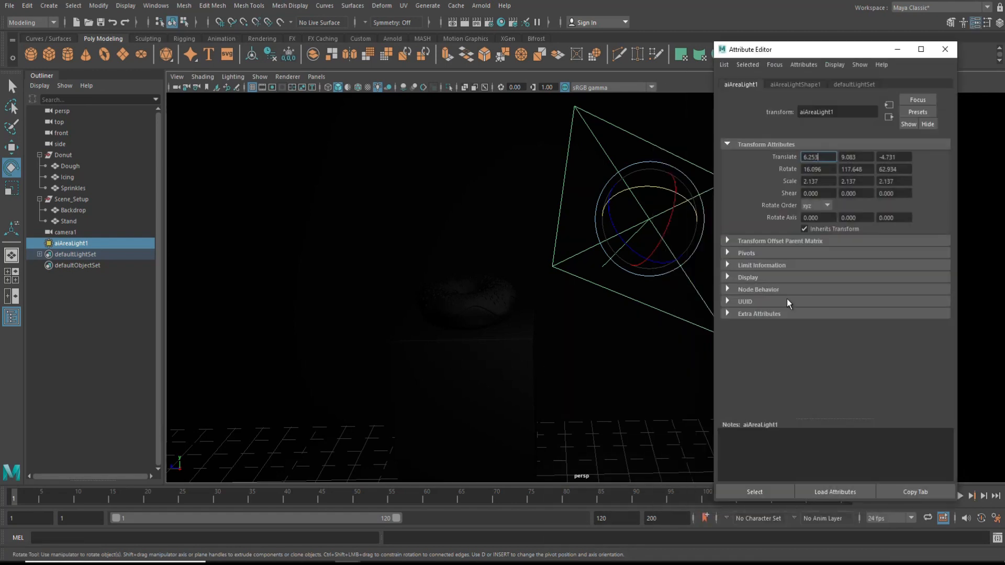
{"action": "left_click", "coordinate": [811, 86]}
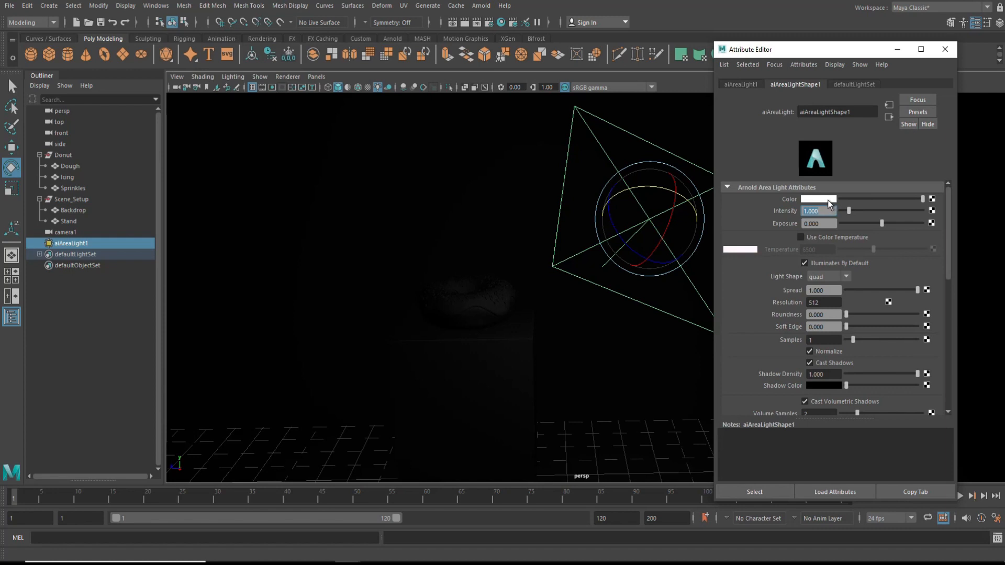
{"action": "left_click", "coordinate": [801, 238]}
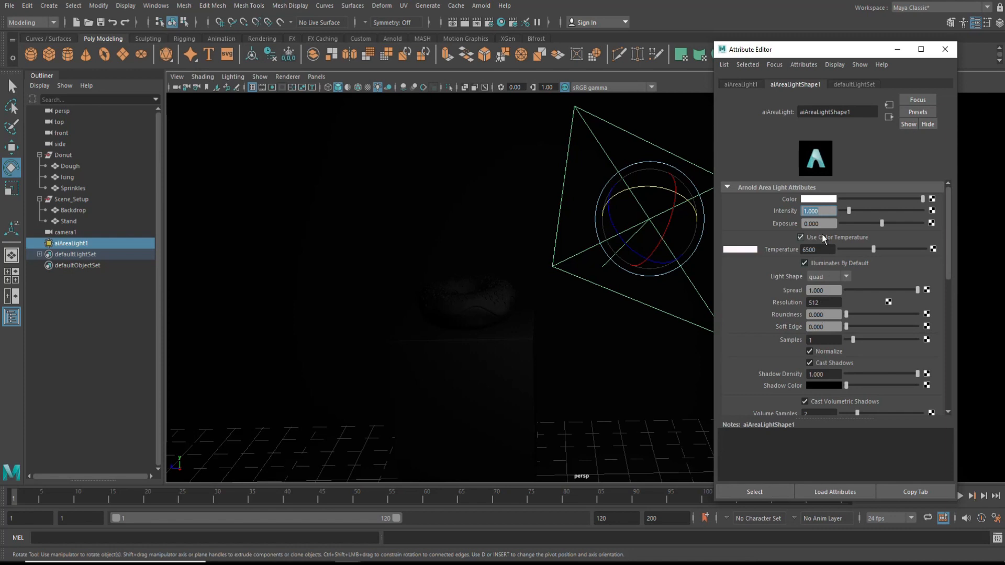
Set the area light's color temperature to 5000 after trying a cooler 8000
{"action": "left_click", "coordinate": [831, 250]}
{"action": "double_click", "coordinate": [830, 250]}
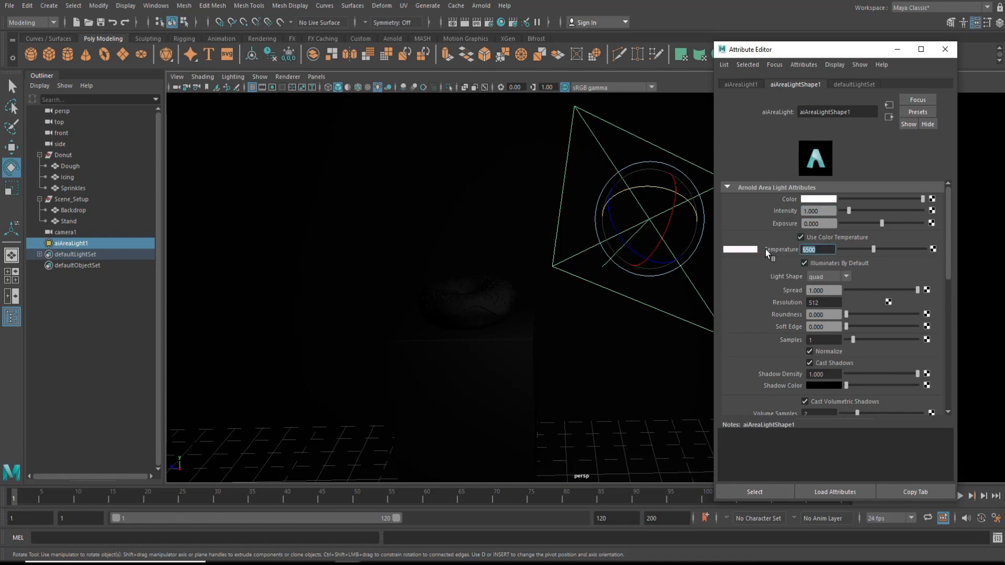
{"action": "type", "text": "30"}
{"action": "key", "text": "Return"}
{"action": "type", "text": "8000"}
{"action": "key", "text": "Return"}
{"action": "type", "text": "5000"}
{"action": "key", "text": "Return"}
Set the area light's intensity to 5 and its exposure to 3
{"action": "left_click_drag", "start_coordinate": [848, 211], "coordinate": [895, 225]}
{"action": "double_click", "coordinate": [826, 211]}
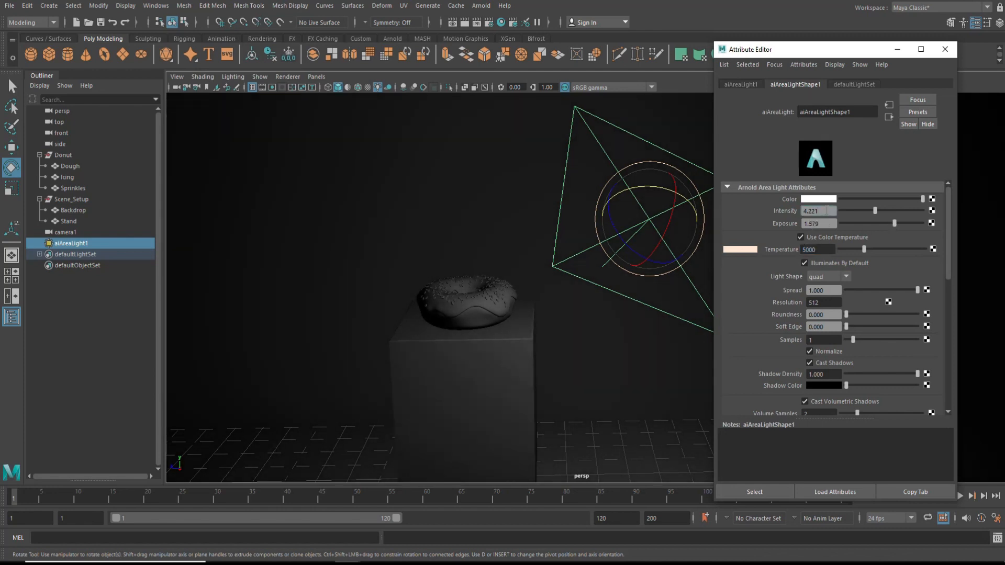
{"action": "type", "text": "5"}
{"action": "key", "text": "Return"}
{"action": "key", "text": "Tab"}
{"action": "double_click", "coordinate": [819, 223]}
{"action": "type", "text": "3"}
{"action": "key", "text": "Return"}
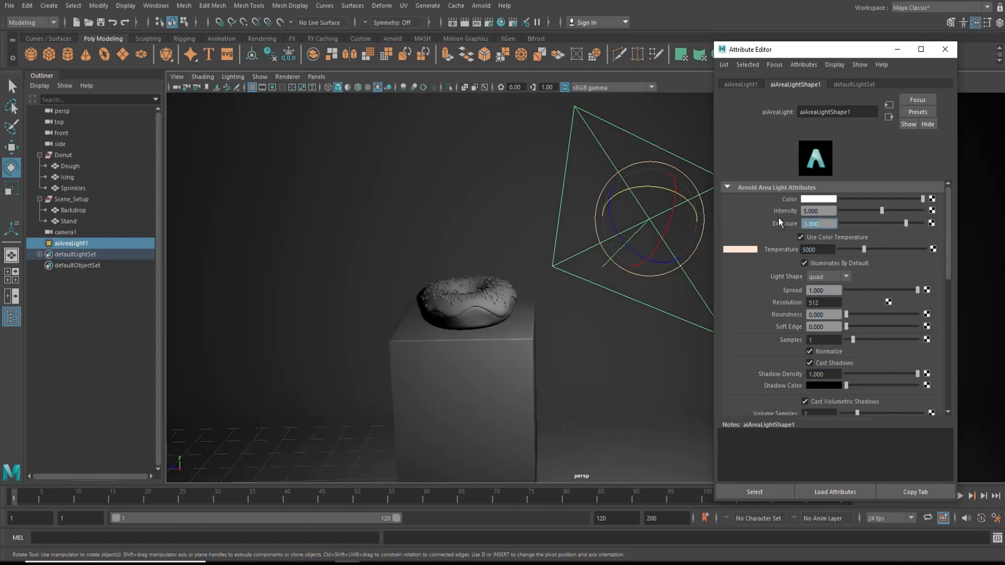
Render the perspective view in the Arnold RenderView and inspect the lit donut up close
{"action": "scroll", "coordinate": [506, 406], "scroll_direction": "up", "scroll_amount": 5}
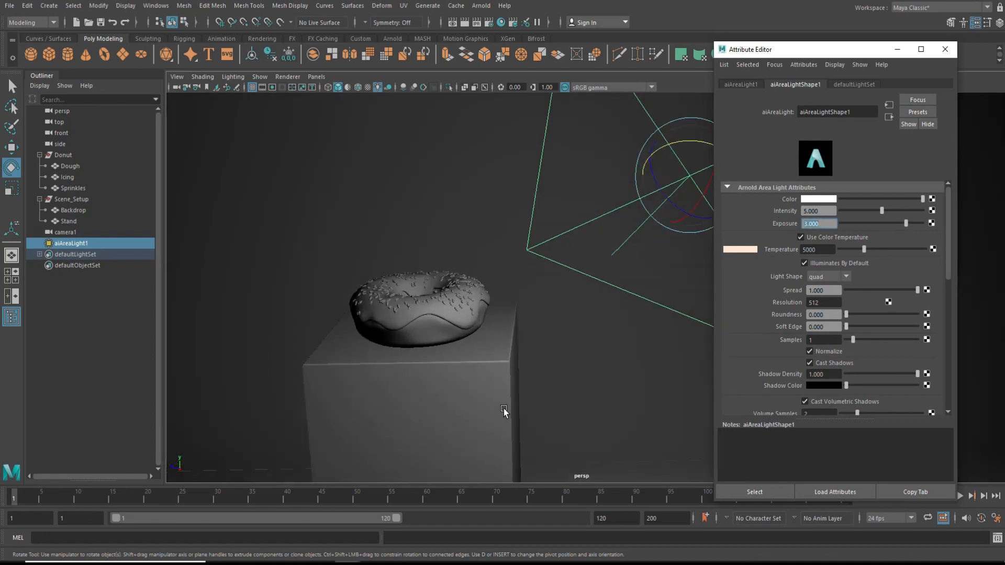
{"action": "left_click_drag", "start_coordinate": [417, 404], "coordinate": [413, 356], "text": "alt"}
{"action": "scroll", "coordinate": [413, 357], "scroll_direction": "down", "scroll_amount": 5}
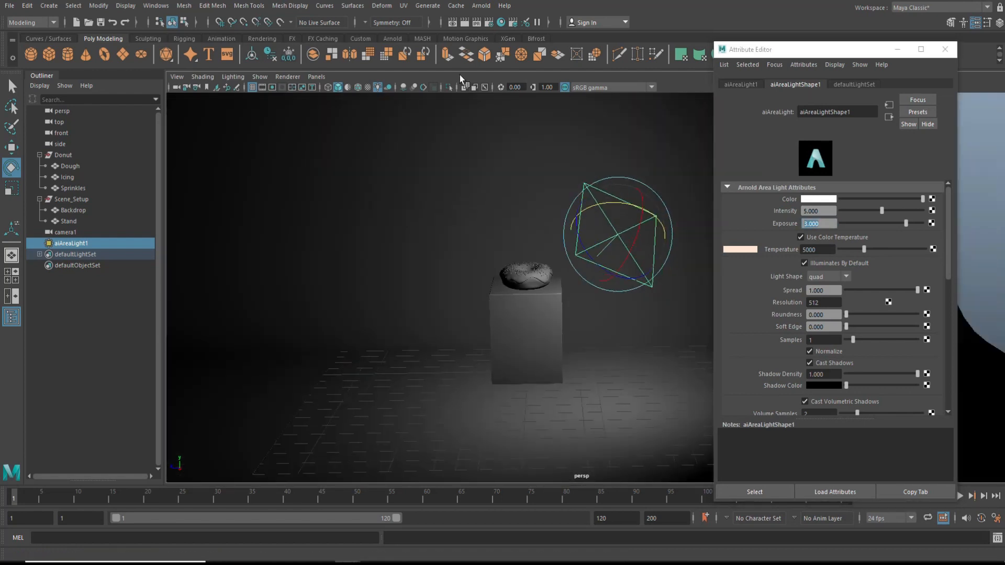
{"action": "left_click", "coordinate": [481, 5]}
{"action": "left_click", "coordinate": [494, 27]}
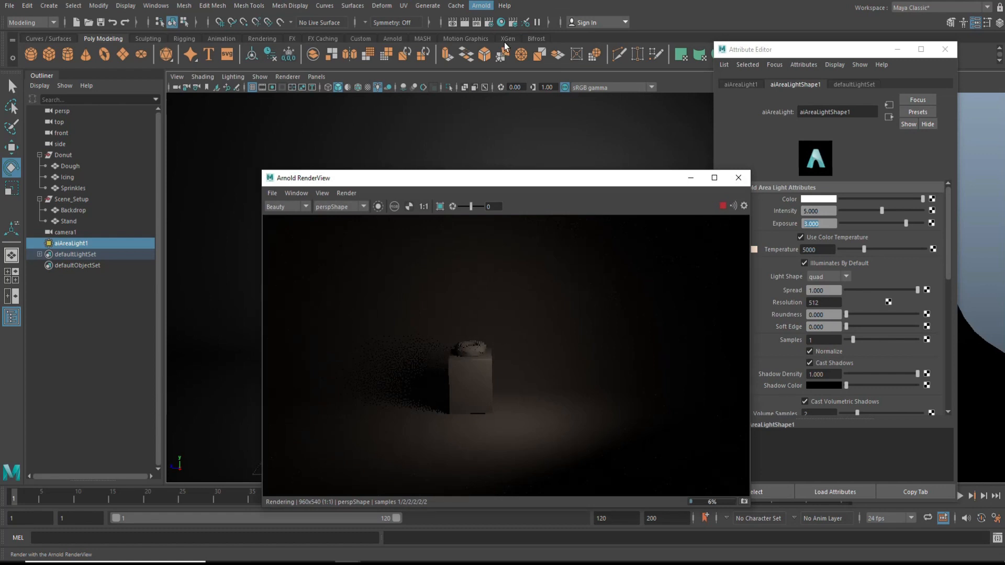
{"action": "scroll", "coordinate": [478, 391], "scroll_direction": "up", "scroll_amount": 3}
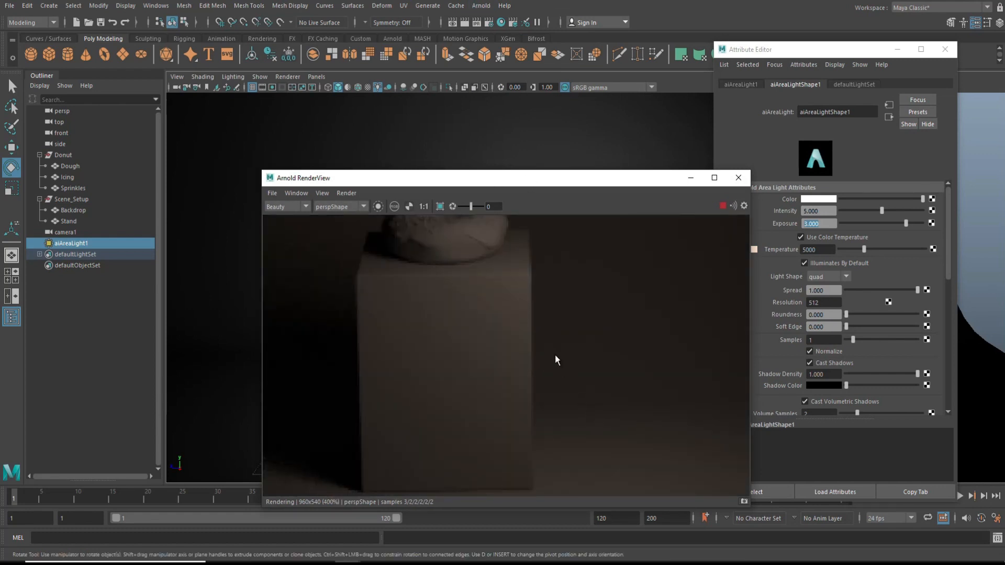
{"action": "middle_click_drag", "start_coordinate": [498, 220], "coordinate": [548, 301]}
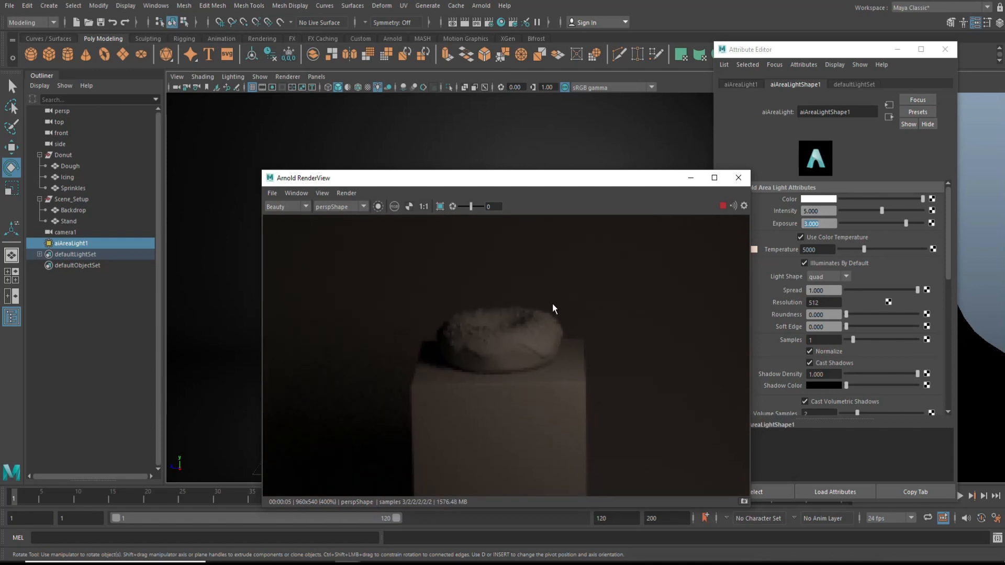
{"action": "scroll", "coordinate": [561, 316], "scroll_direction": "up", "scroll_amount": 3}
{"action": "middle_click_drag", "start_coordinate": [502, 341], "coordinate": [556, 319]}
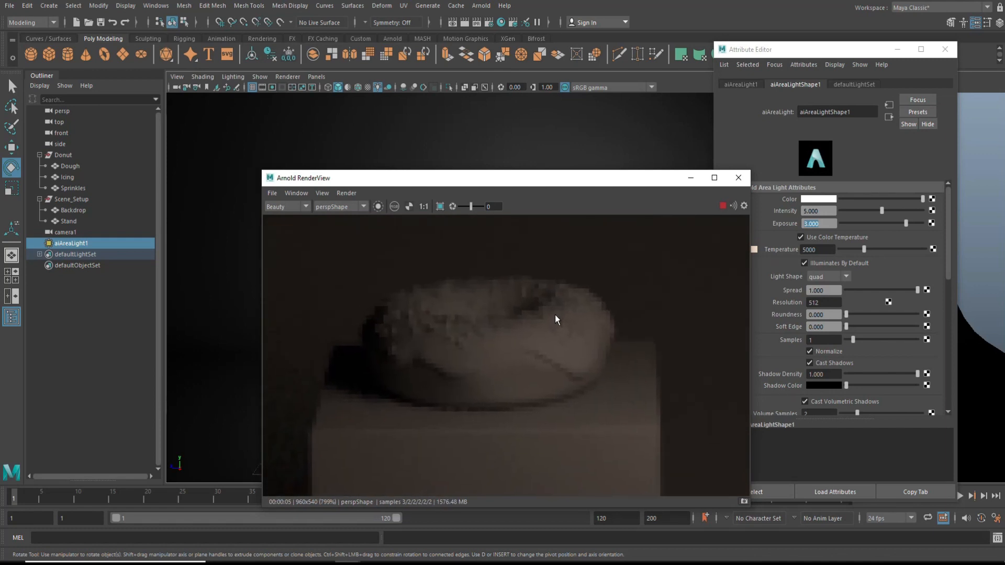
Switch Arnold's render device to GPU and enable manual device selection with the Quadro RTX 6000 in the render settings
{"action": "left_click", "coordinate": [489, 23]}
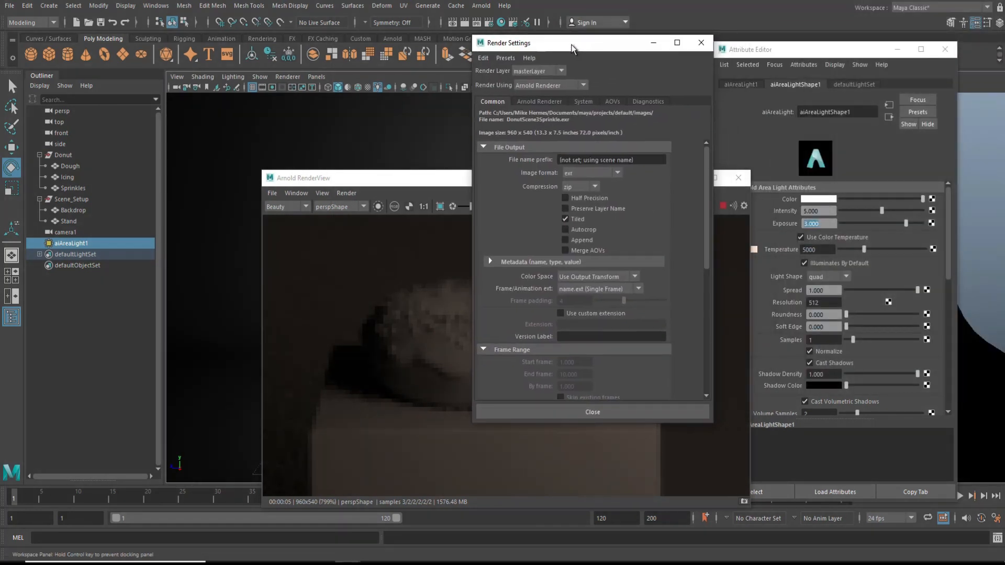
{"action": "left_click", "coordinate": [577, 99]}
{"action": "left_click", "coordinate": [572, 127]}
{"action": "left_click", "coordinate": [579, 150]}
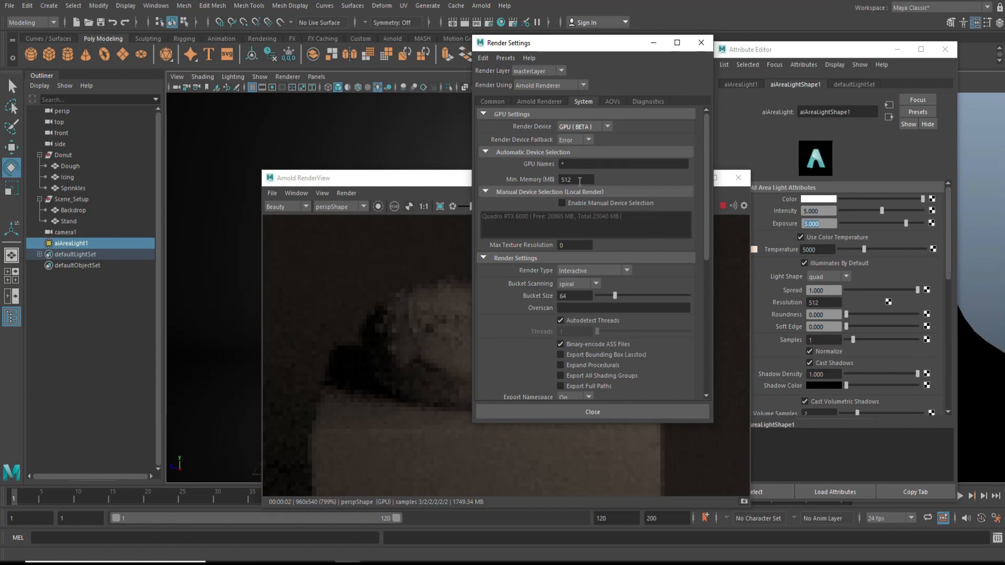
{"action": "left_click", "coordinate": [579, 166]}
{"action": "left_click", "coordinate": [562, 203]}
{"action": "left_click", "coordinate": [548, 217]}
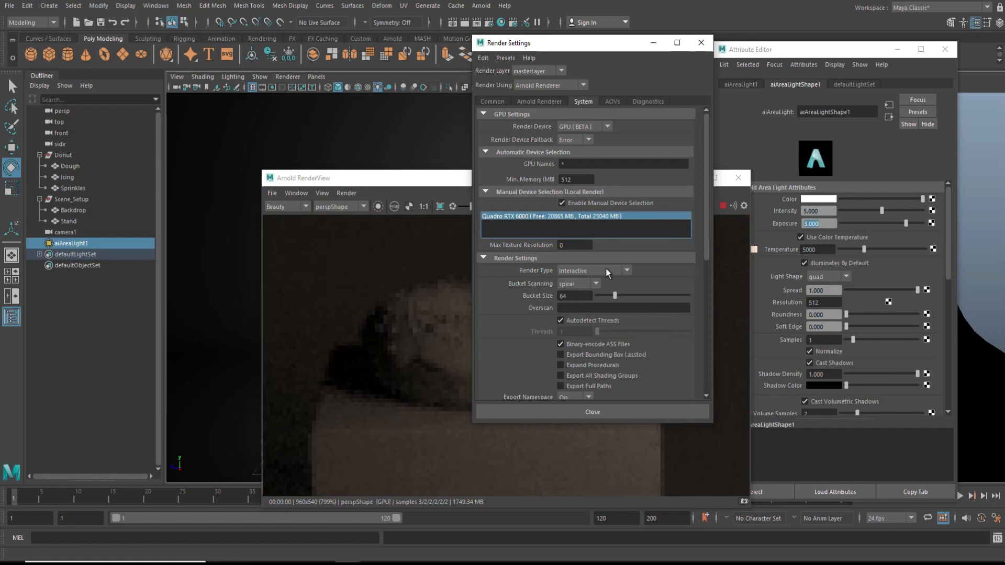
Review the common output, Arnold sampling and system options in the render settings and minimize the window
{"action": "left_click", "coordinate": [491, 103]}
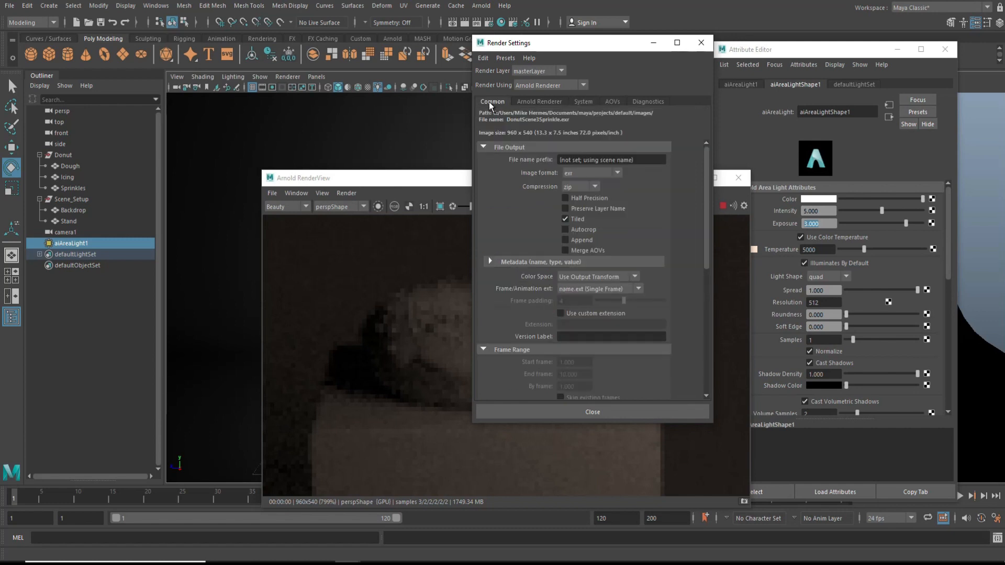
{"action": "left_click", "coordinate": [539, 102]}
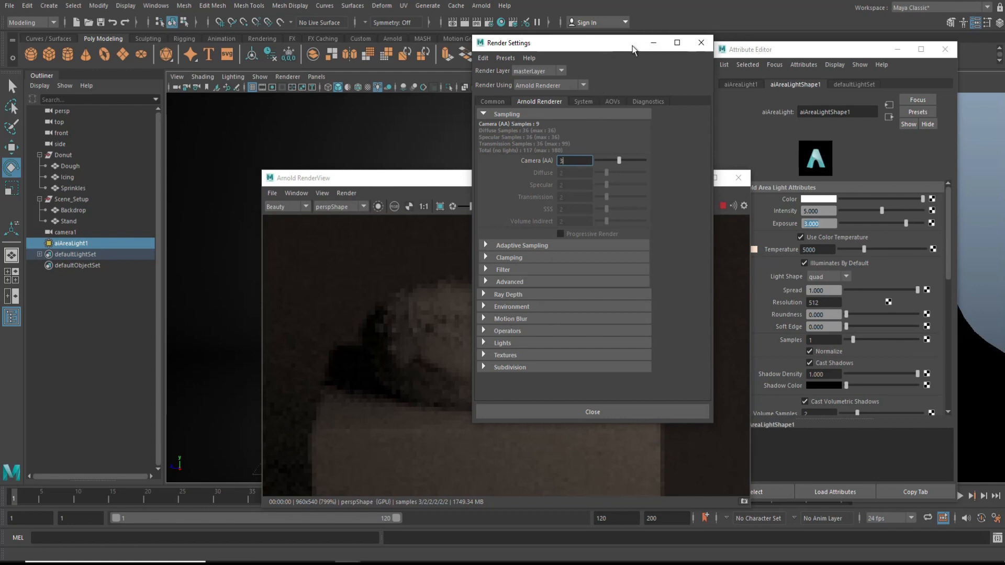
{"action": "left_click", "coordinate": [587, 105]}
{"action": "scroll", "coordinate": [640, 301], "scroll_direction": "down", "scroll_amount": 5}
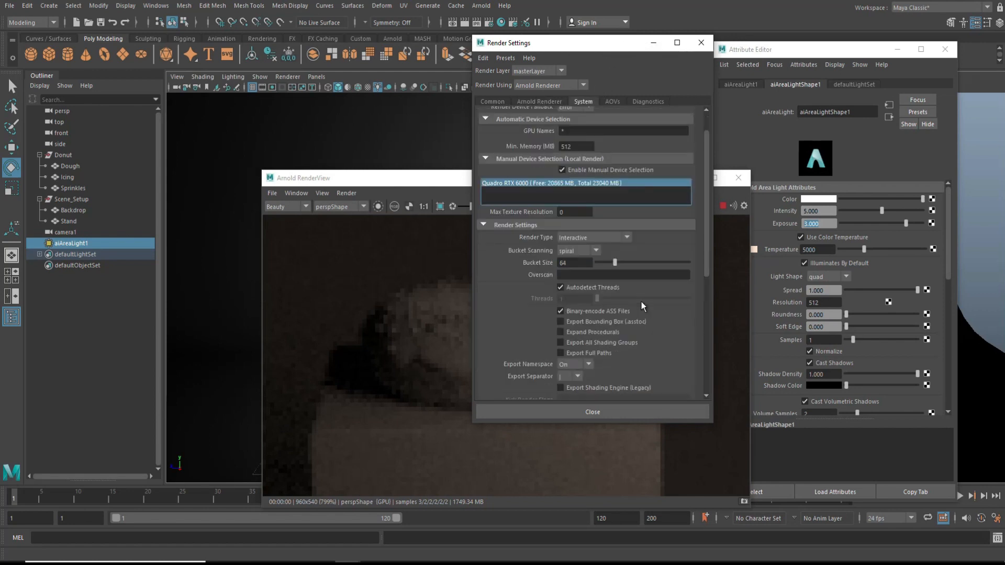
{"action": "scroll", "coordinate": [638, 293], "scroll_direction": "down", "scroll_amount": 6}
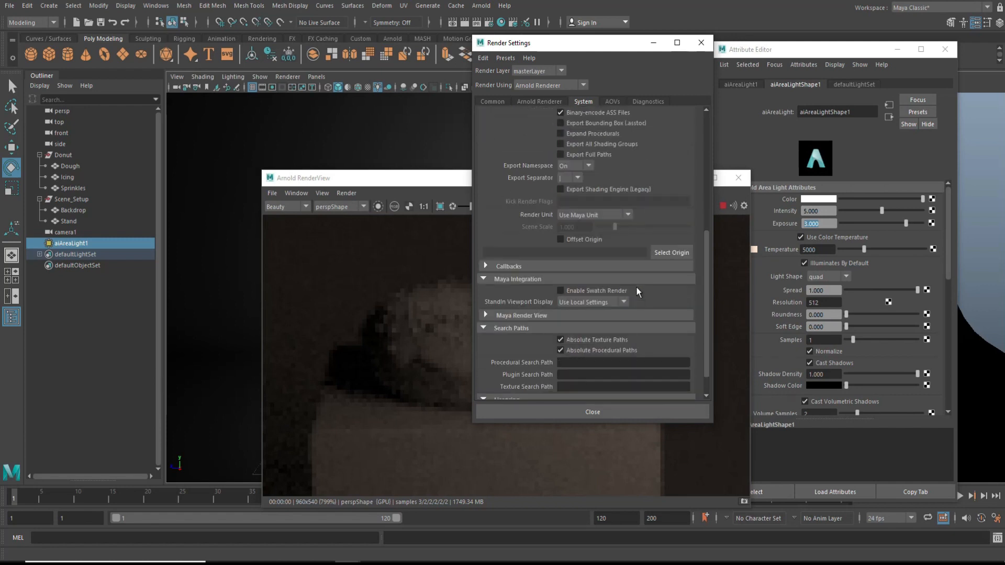
{"action": "scroll", "coordinate": [648, 322], "scroll_direction": "down", "scroll_amount": 2}
{"action": "scroll", "coordinate": [642, 328], "scroll_direction": "up", "scroll_amount": 3}
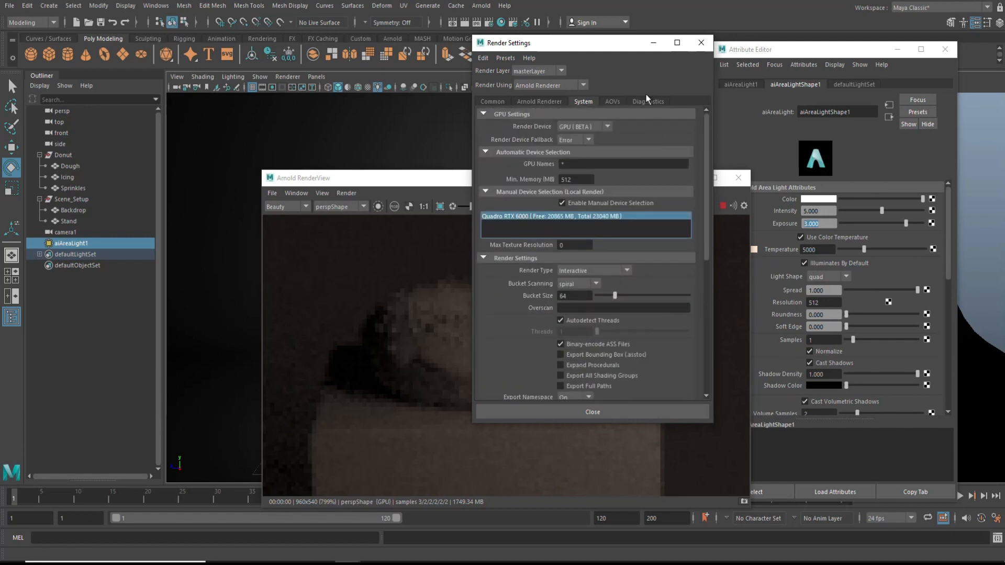
{"action": "left_click", "coordinate": [653, 43]}
Move the render window clear of the light's attributes and examine the GPU-rendered donut and stand for noise and lighting
{"action": "left_click_drag", "start_coordinate": [576, 178], "coordinate": [566, 131]}
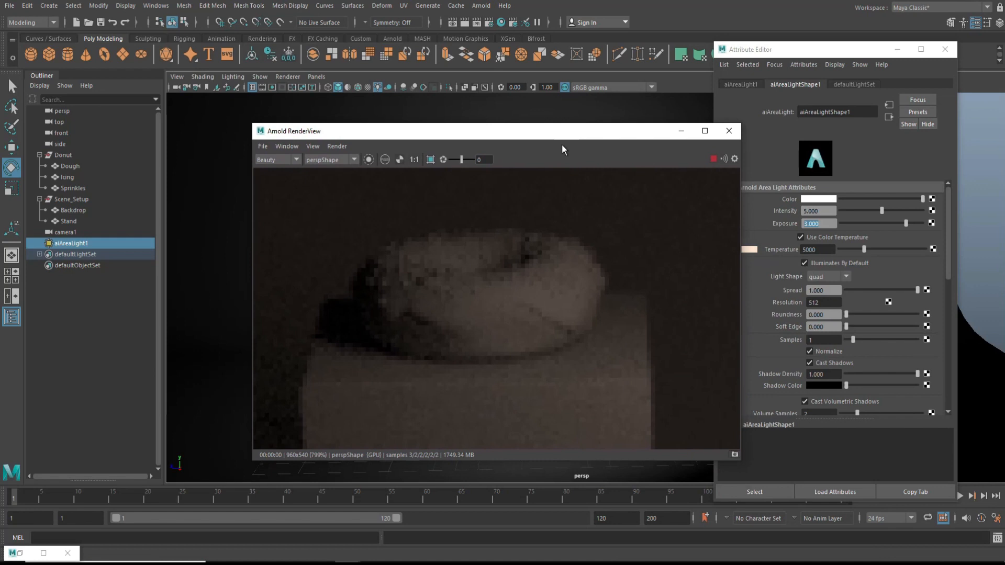
{"action": "left_click_drag", "start_coordinate": [630, 134], "coordinate": [565, 139]}
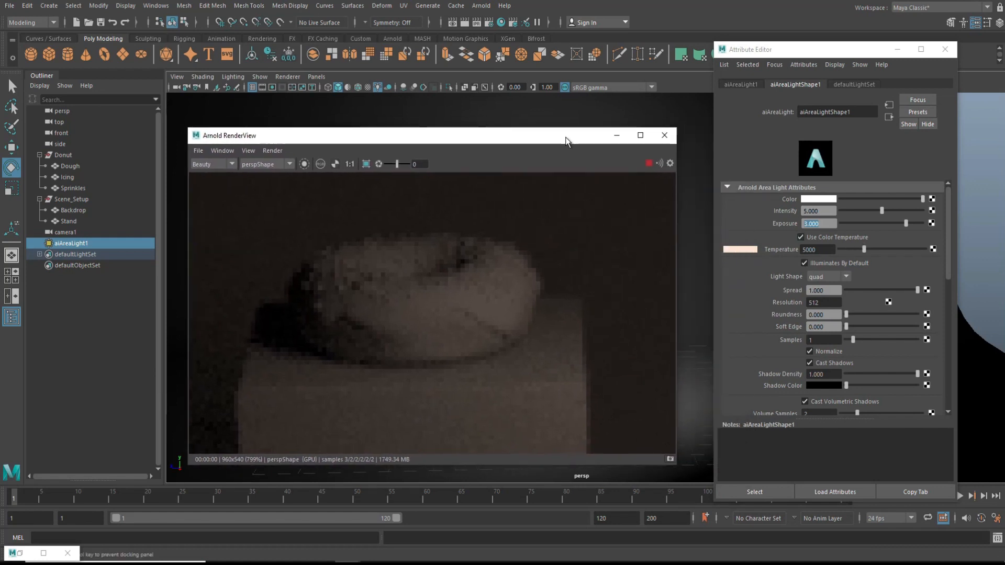
{"action": "middle_click_drag", "start_coordinate": [547, 305], "coordinate": [582, 299]}
{"action": "scroll", "coordinate": [582, 297], "scroll_direction": "down", "scroll_amount": 8}
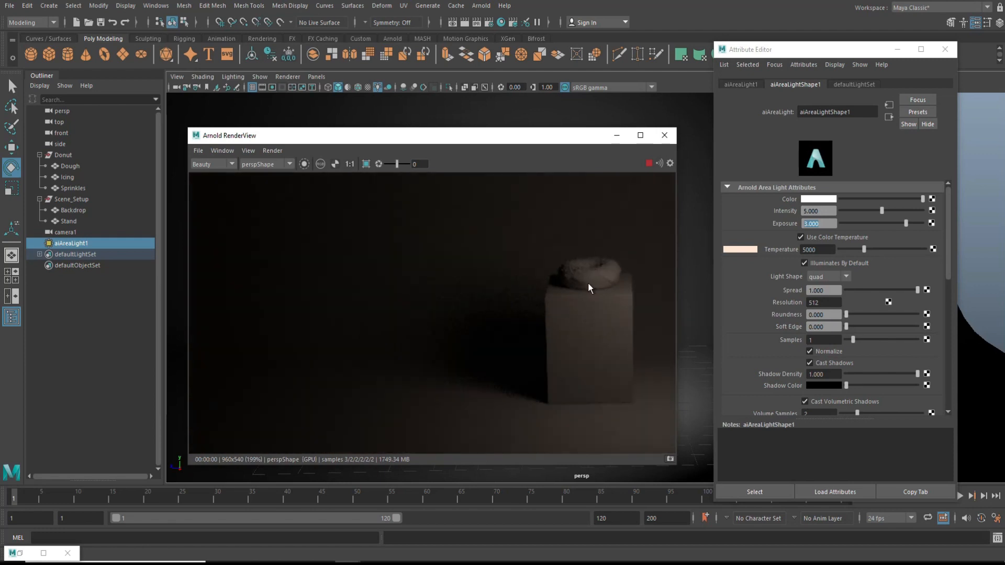
{"action": "scroll", "coordinate": [588, 278], "scroll_direction": "up", "scroll_amount": 3}
{"action": "scroll", "coordinate": [586, 285], "scroll_direction": "down", "scroll_amount": 3}
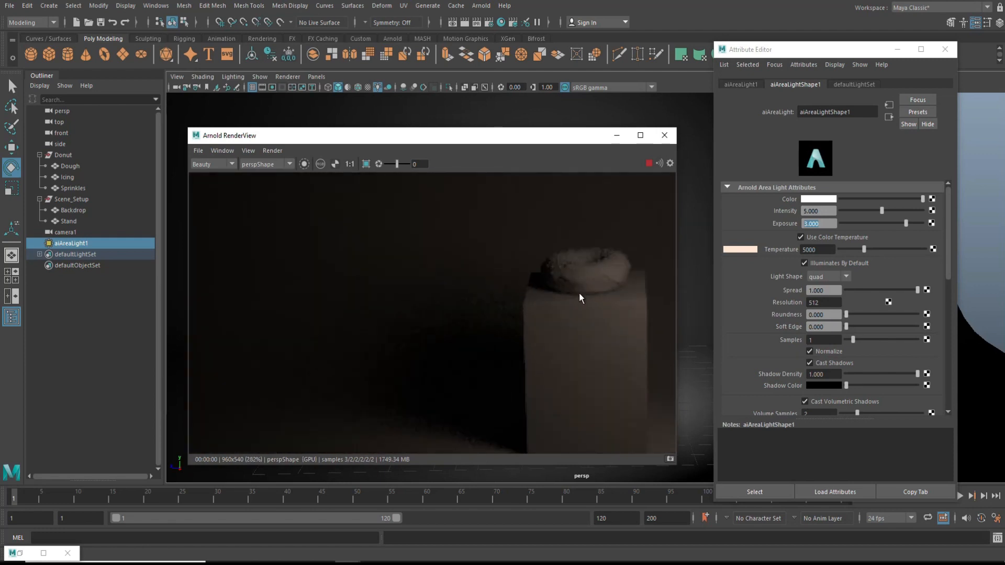
{"action": "scroll", "coordinate": [579, 293], "scroll_direction": "up", "scroll_amount": 3}
{"action": "middle_click_drag", "start_coordinate": [498, 306], "coordinate": [383, 308]}
{"action": "scroll", "coordinate": [422, 309], "scroll_direction": "up", "scroll_amount": 4}
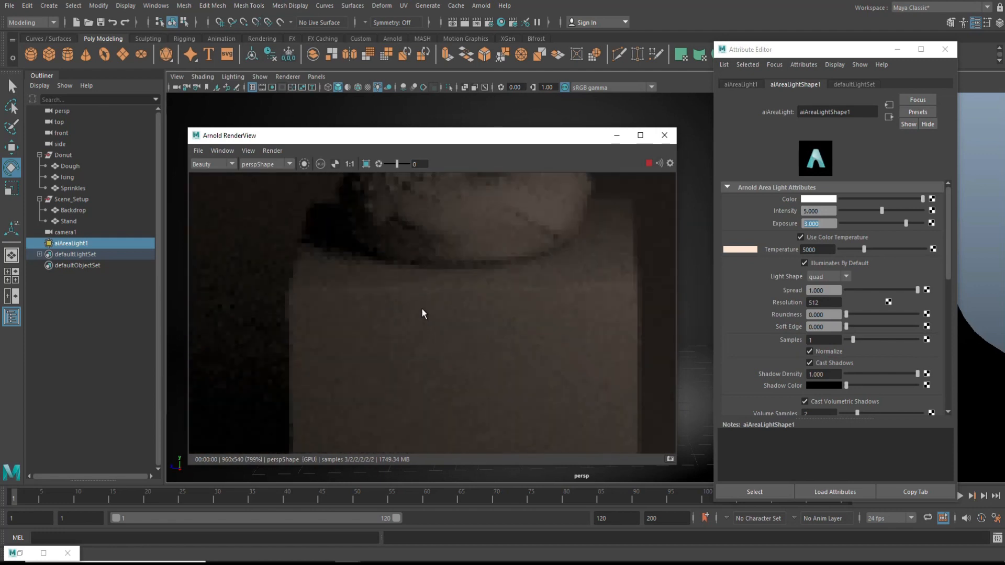
{"action": "scroll", "coordinate": [413, 370], "scroll_direction": "down", "scroll_amount": 3}
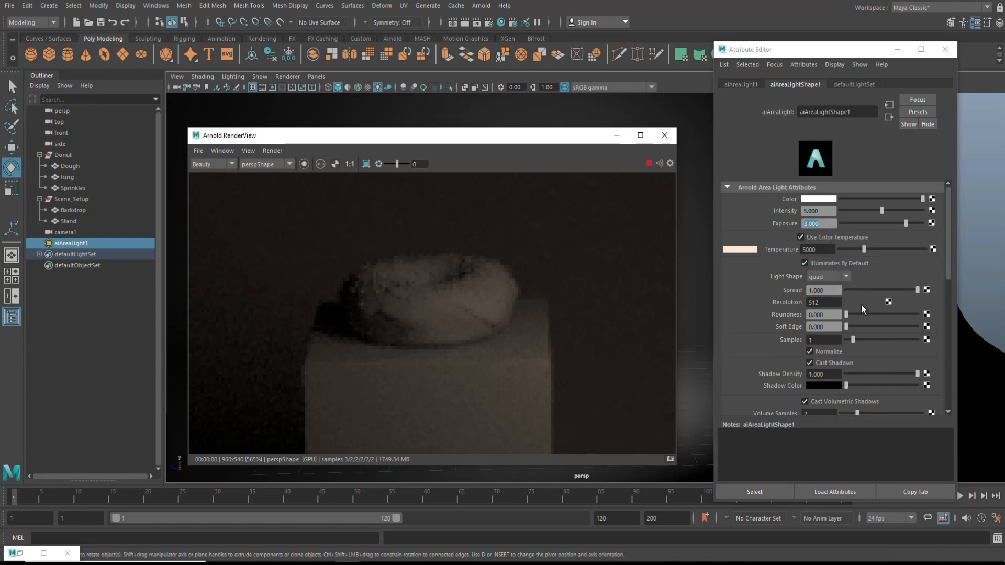
Set the area light's resolution to 1024 and test its shadow density at 0 before restoring it to 1
{"action": "double_click", "coordinate": [832, 303]}
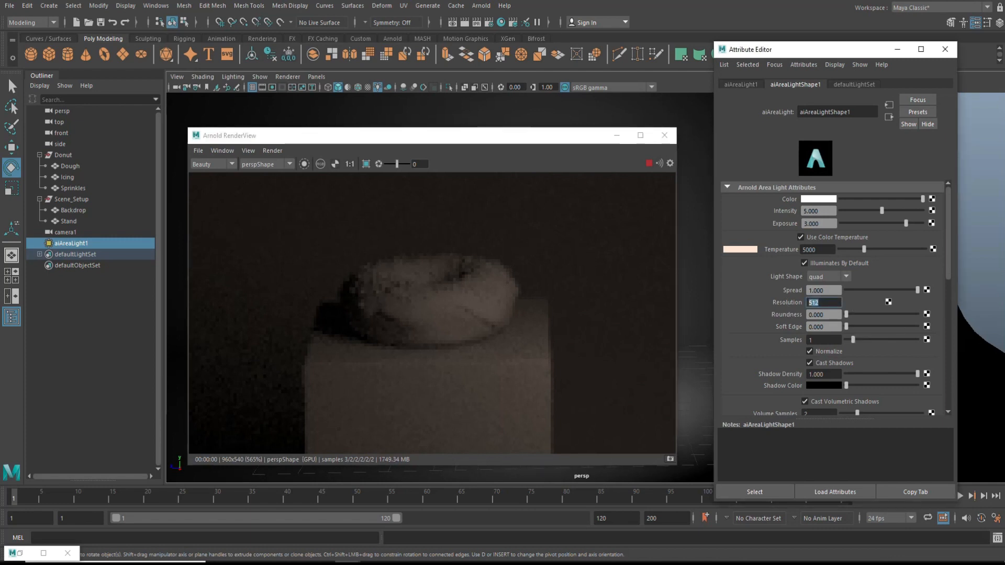
{"action": "key", "text": "Return"}
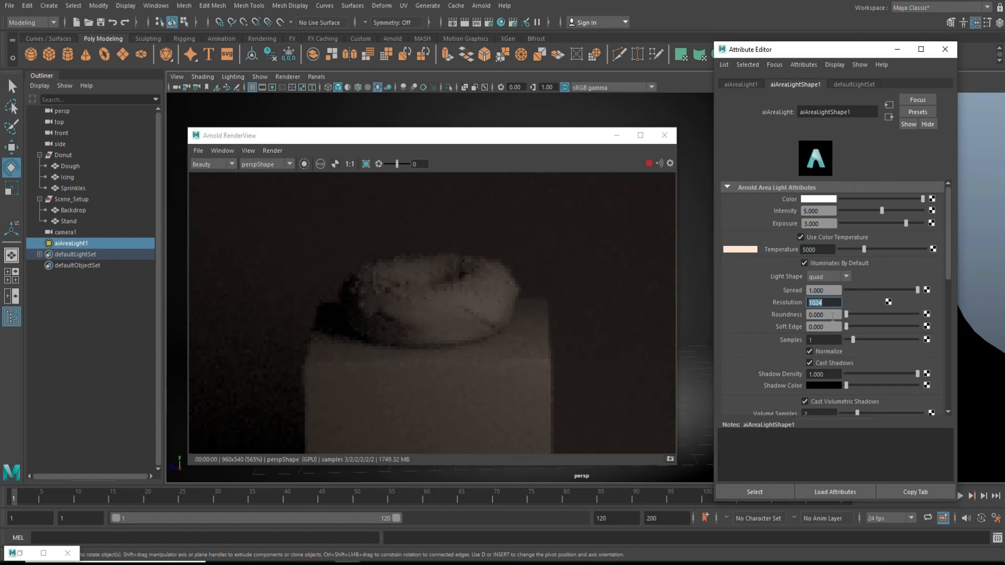
{"action": "scroll", "coordinate": [838, 330], "scroll_direction": "down", "scroll_amount": 2}
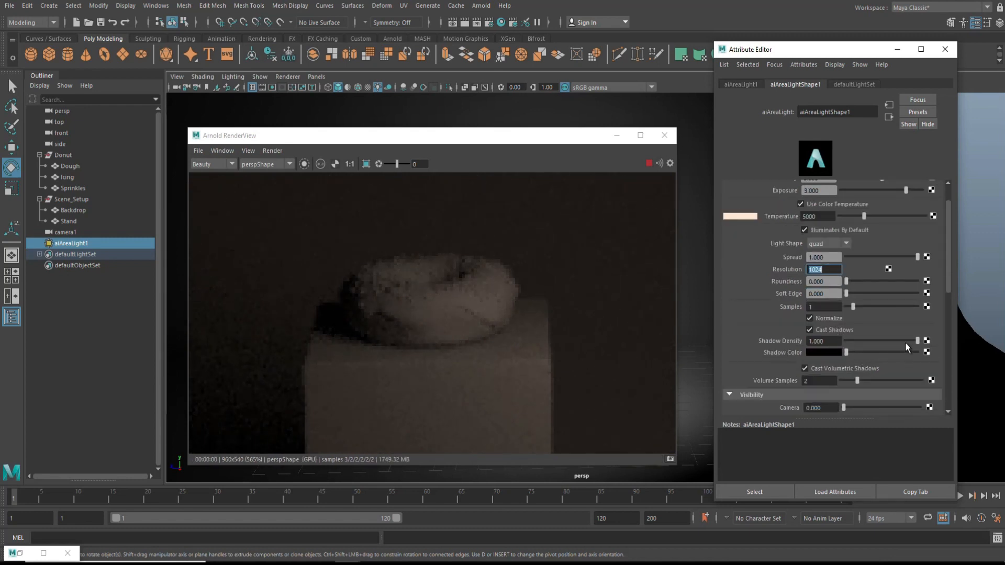
{"action": "left_click_drag", "start_coordinate": [917, 341], "coordinate": [841, 344]}
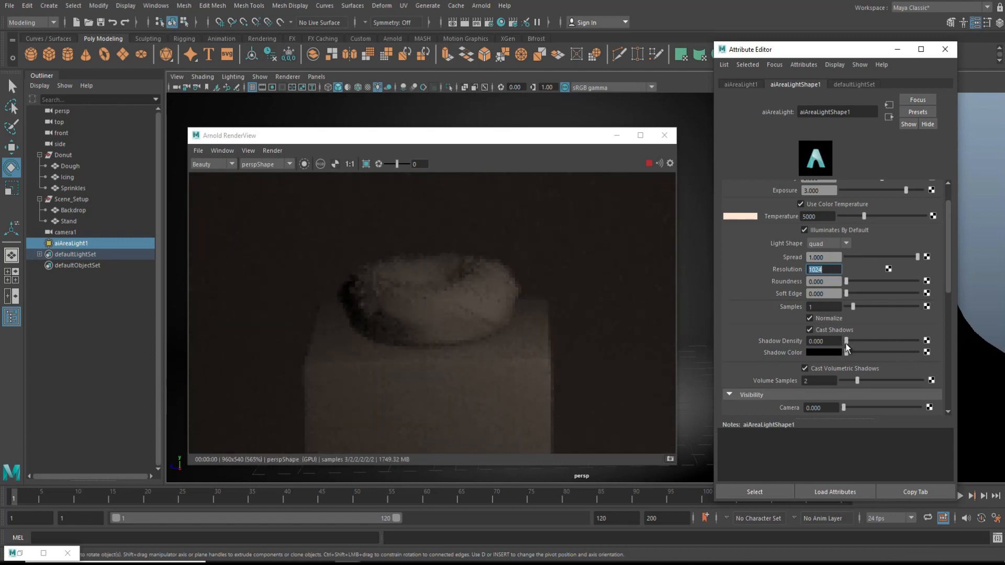
{"action": "left_click_drag", "start_coordinate": [846, 342], "coordinate": [921, 341]}
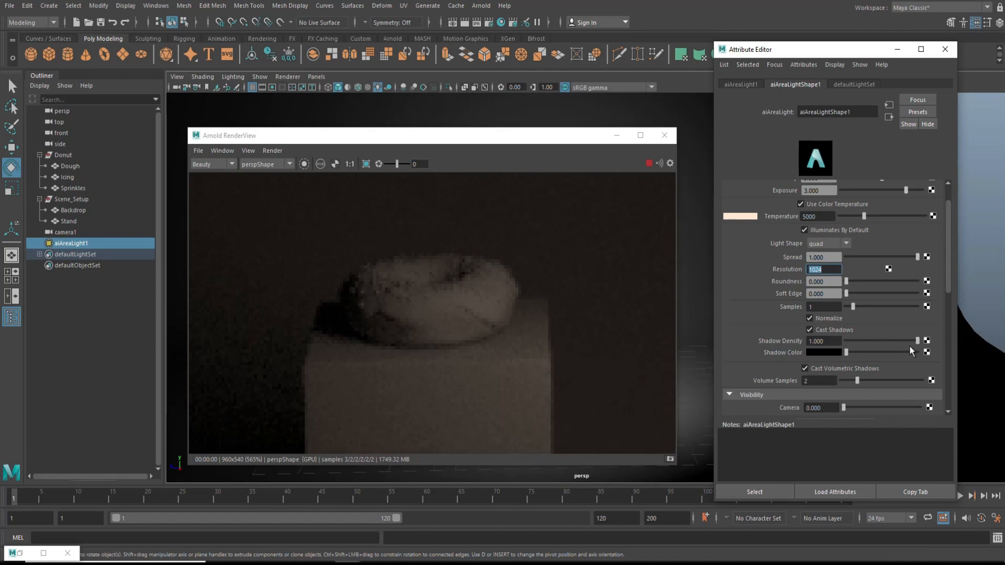
{"action": "scroll", "coordinate": [872, 342], "scroll_direction": "down", "scroll_amount": 3}
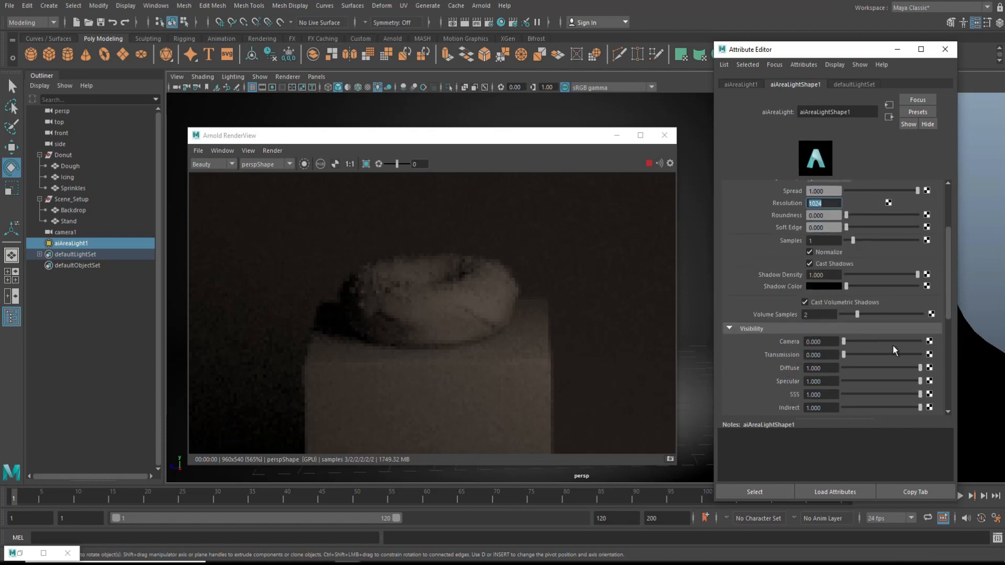
{"action": "scroll", "coordinate": [893, 350], "scroll_direction": "down", "scroll_amount": 10}
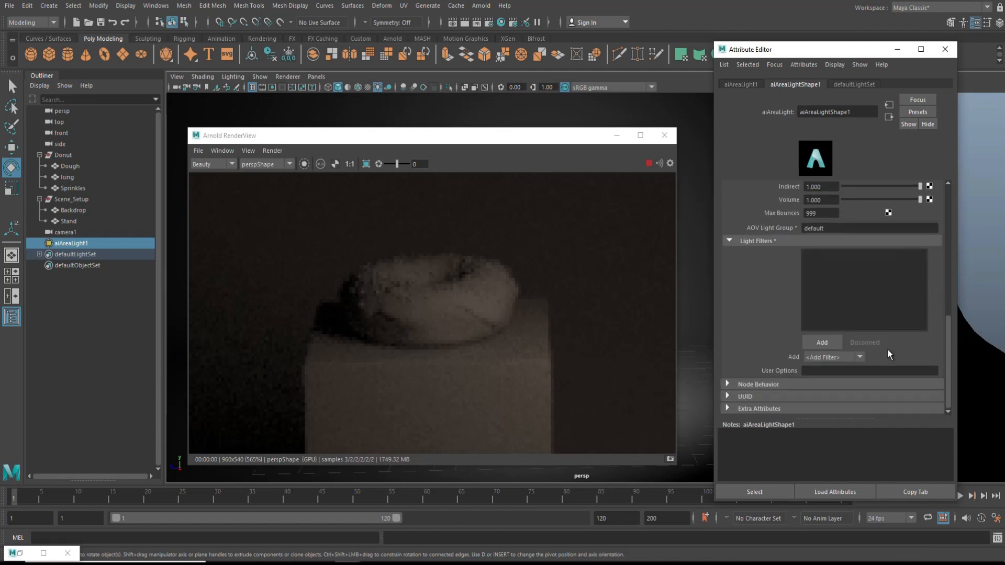
{"action": "scroll", "coordinate": [888, 348], "scroll_direction": "up", "scroll_amount": 12}
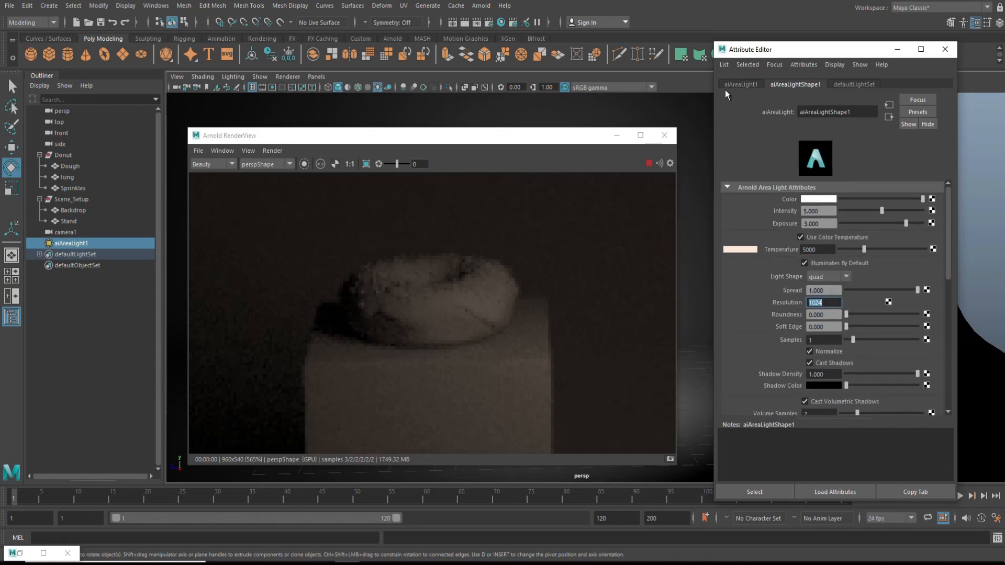
{"action": "left_click", "coordinate": [740, 84]}
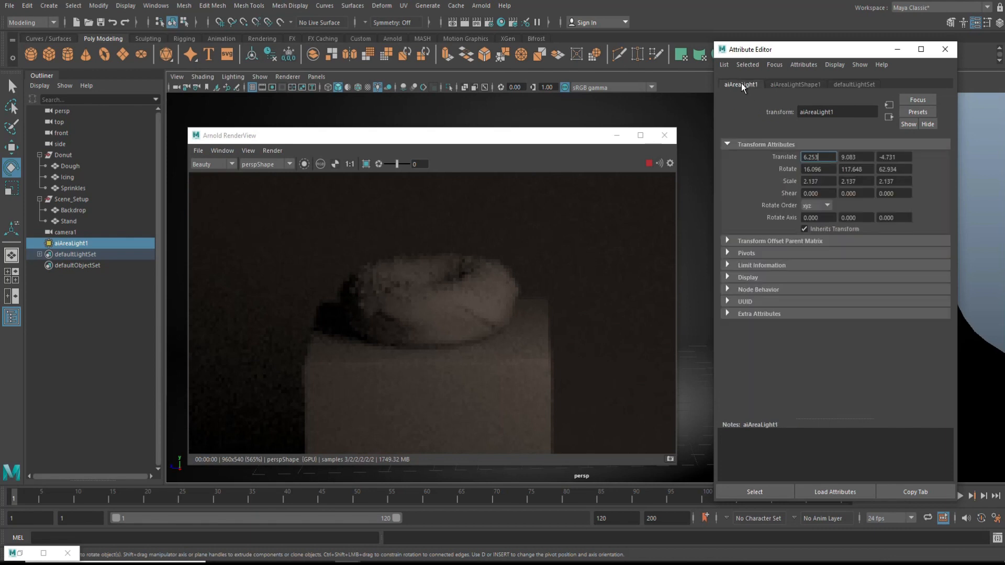
Move the render window out of the way and add a second Arnold area light to the scene
{"action": "left_click_drag", "start_coordinate": [588, 137], "coordinate": [1004, 1]}
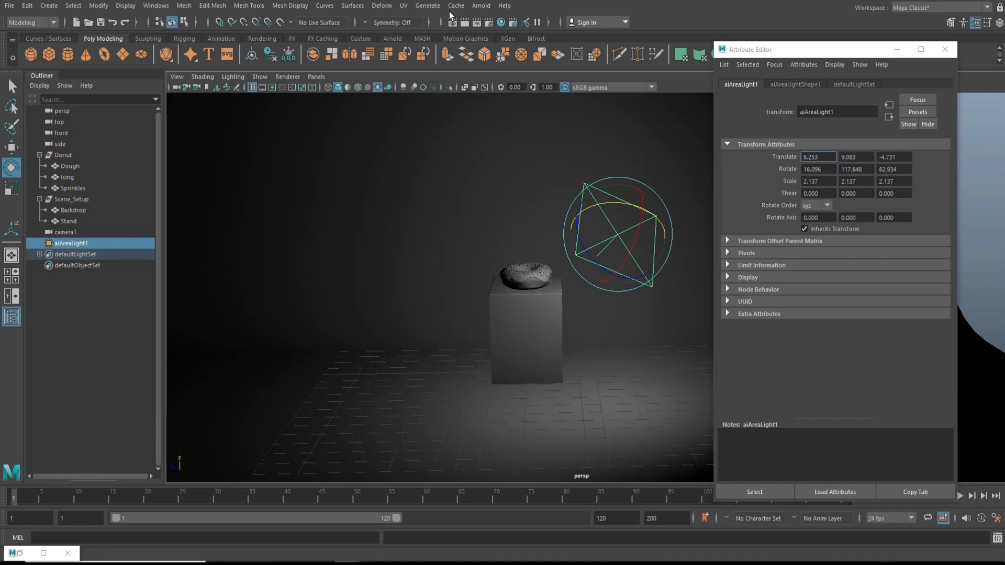
{"action": "left_click", "coordinate": [479, 6]}
{"action": "mouse_move", "coordinate": [538, 61]}
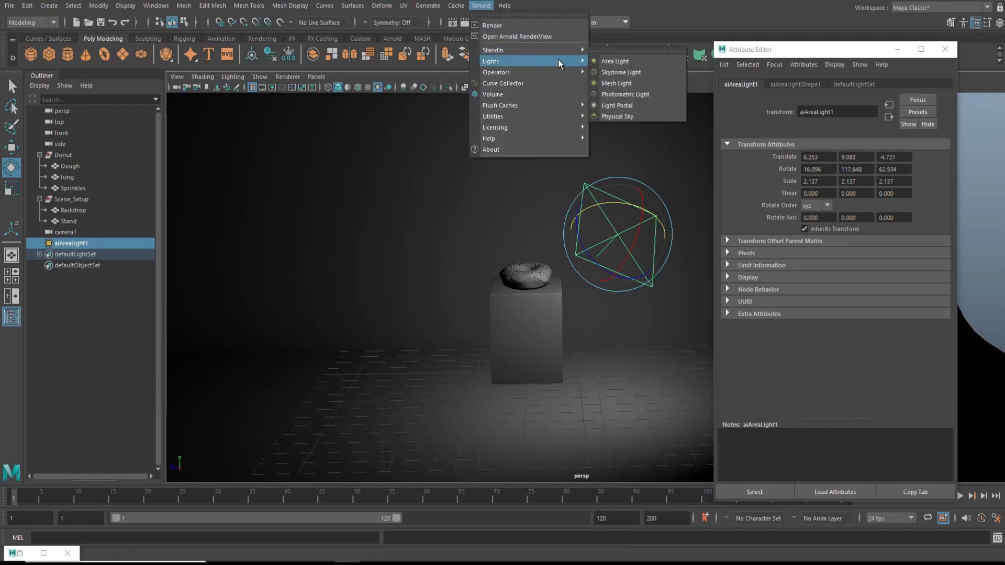
{"action": "left_click", "coordinate": [618, 61]}
{"action": "left_click_drag", "start_coordinate": [481, 346], "coordinate": [460, 397], "text": "alt"}
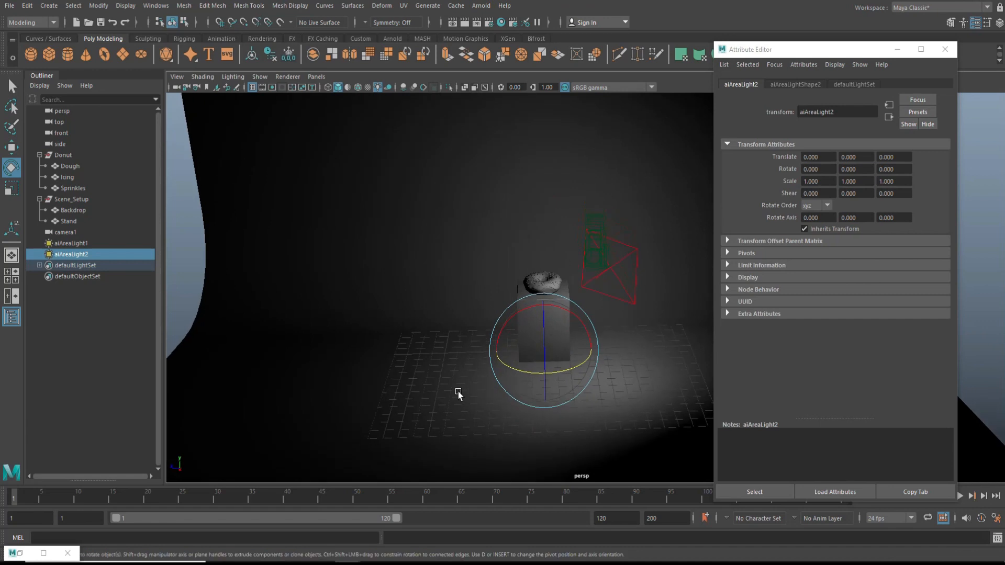
In the top view, move the new area light to about X 5.94, Z 5.07, scale it to about 2.58 and rotate it about 52° around Y
{"action": "left_click", "coordinate": [15, 283]}
{"action": "key", "text": "space"}
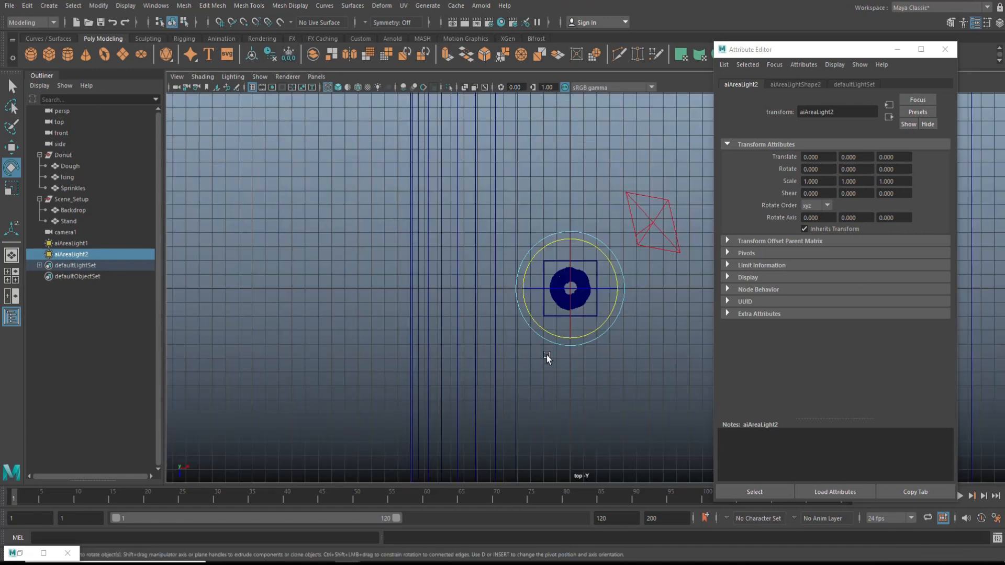
{"action": "key", "text": "w"}
{"action": "left_click_drag", "start_coordinate": [571, 289], "coordinate": [684, 382]}
{"action": "key", "text": "r"}
{"action": "key", "text": "e"}
{"action": "left_click_drag", "start_coordinate": [689, 341], "coordinate": [656, 308]}
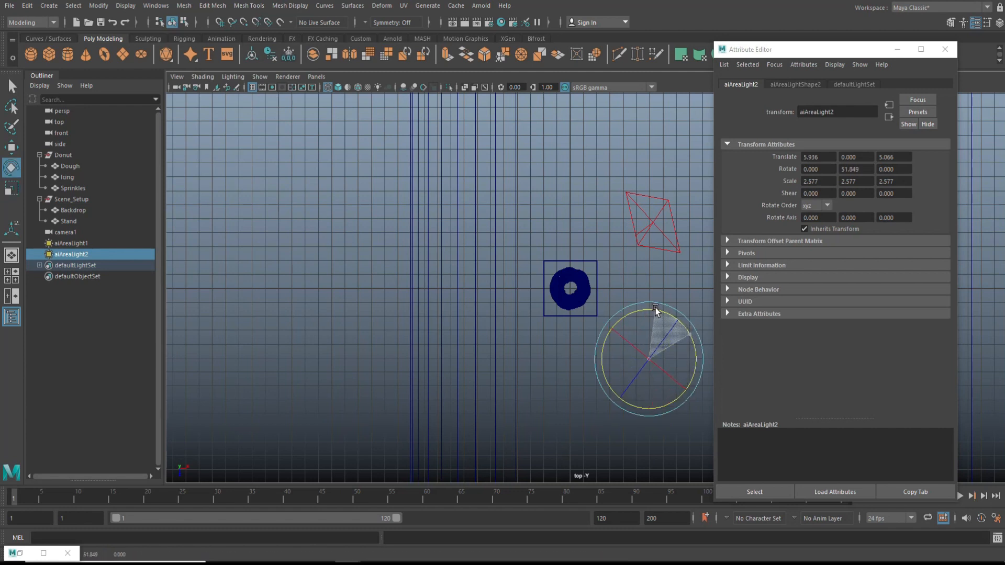
In the perspective view, raise the second area light to about Y 7.89 and aim it at the donut with rotation about -20, 37, 9
{"action": "left_click", "coordinate": [8, 274]}
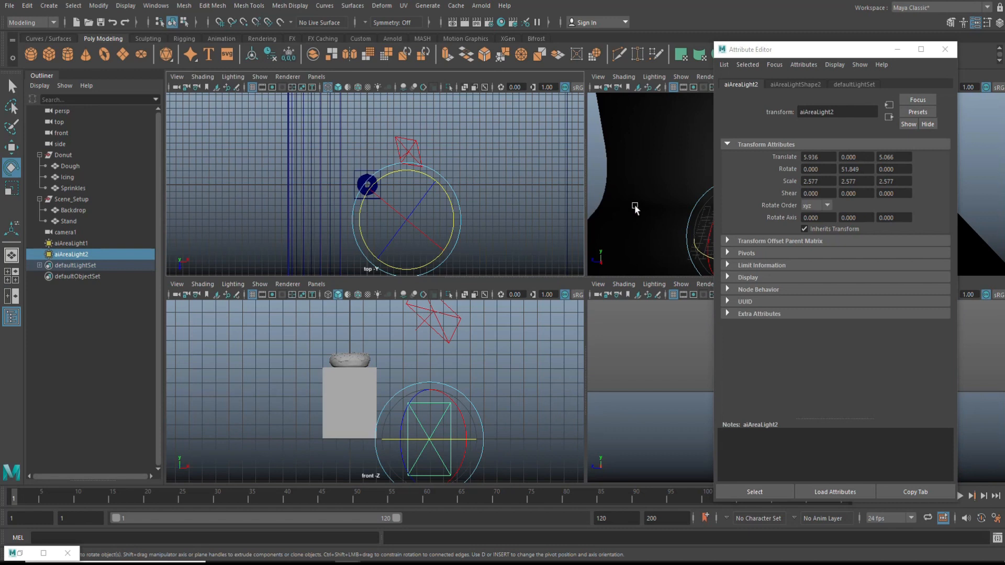
{"action": "key", "text": "space"}
{"action": "left_click_drag", "start_coordinate": [1004, 3], "coordinate": [194, 238]}
{"action": "middle_click_drag", "start_coordinate": [465, 307], "coordinate": [501, 284], "text": "alt"}
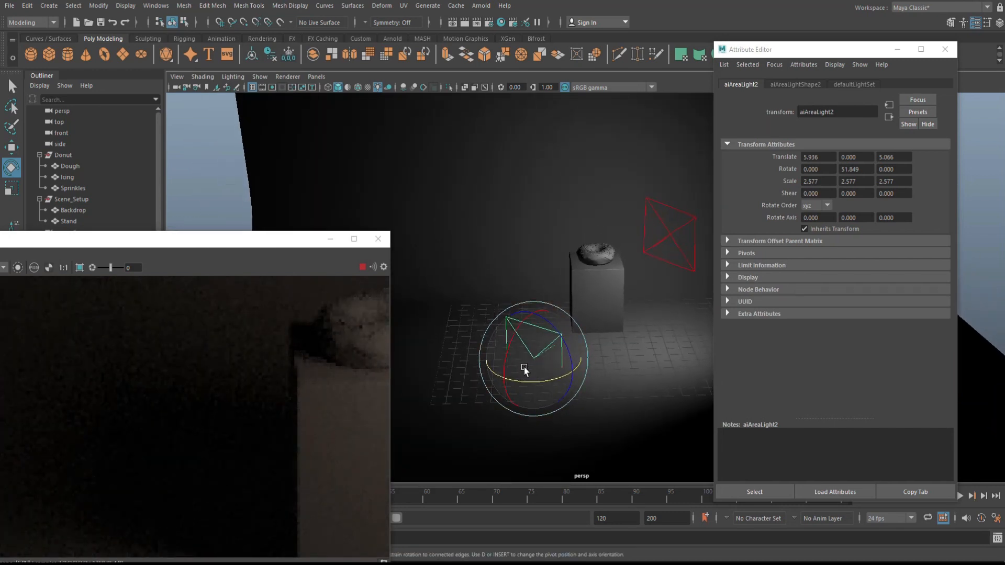
{"action": "key", "text": "w"}
{"action": "left_click_drag", "start_coordinate": [532, 309], "coordinate": [531, 195]}
{"action": "scroll", "coordinate": [556, 310], "scroll_direction": "down", "scroll_amount": 3}
{"action": "left_click_drag", "start_coordinate": [556, 310], "coordinate": [603, 282], "text": "alt"}
{"action": "key", "text": "e"}
{"action": "left_click_drag", "start_coordinate": [630, 321], "coordinate": [616, 321]}
{"action": "left_click_drag", "start_coordinate": [626, 408], "coordinate": [529, 340], "text": "alt"}
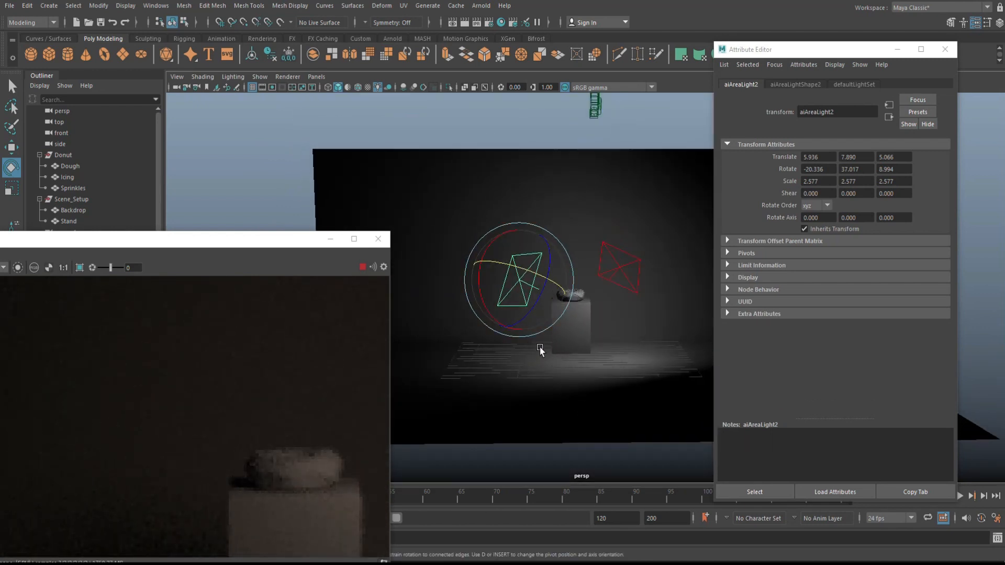
Raise the second area light to about Y 9.36 and tilt it further down to rotation about -31, 35, 10
{"action": "key", "text": "w"}
{"action": "left_click_drag", "start_coordinate": [521, 225], "coordinate": [520, 211]}
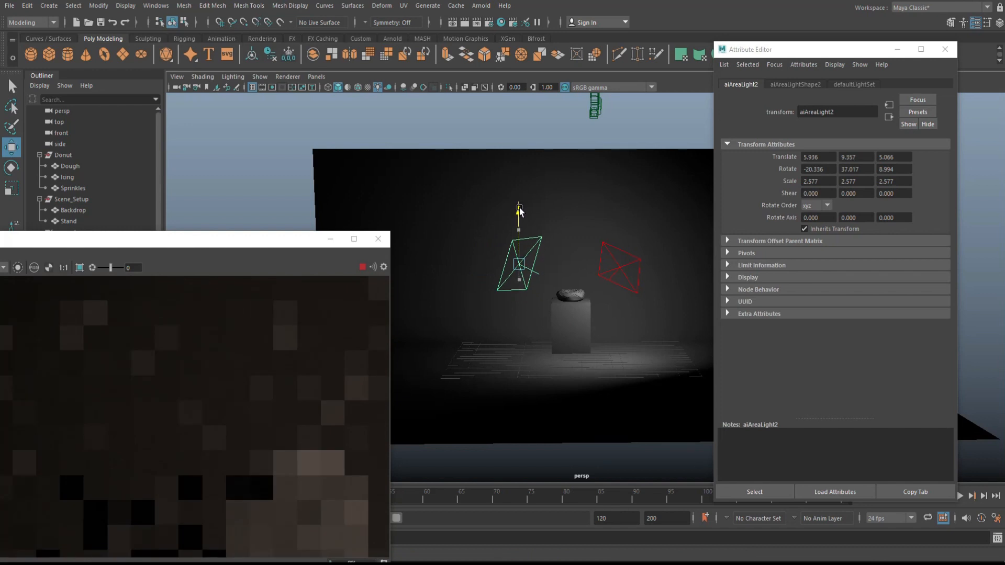
{"action": "key", "text": "e"}
{"action": "mouse_move", "coordinate": [500, 246]}
{"action": "left_mouse_down"}
{"action": "mouse_move", "coordinate": [516, 254]}
{"action": "mouse_move", "coordinate": [513, 243]}
{"action": "left_mouse_up"}
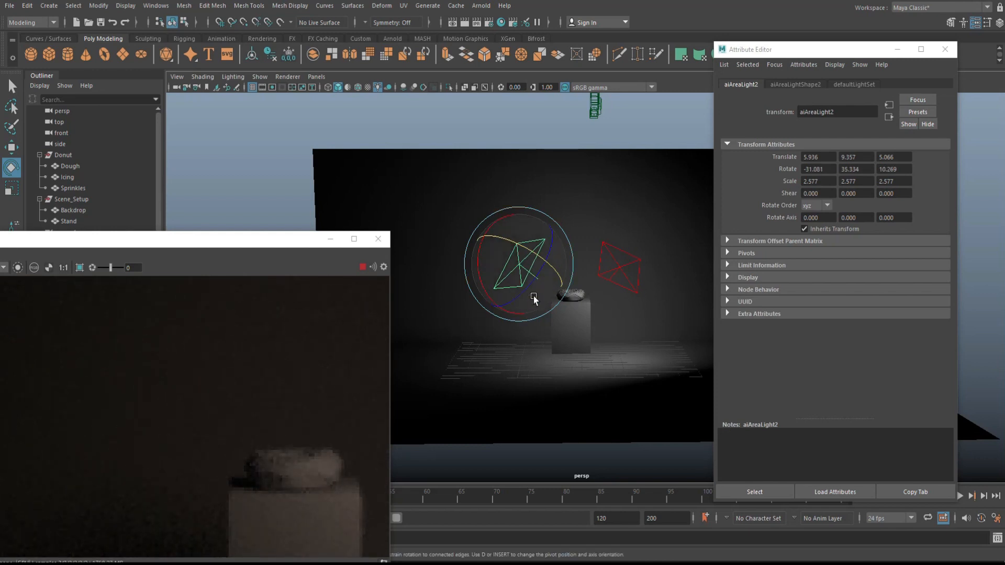
Shrink the render window, recentre the donut in it and place it between the outliner and the lights
{"action": "left_click_drag", "start_coordinate": [270, 240], "coordinate": [437, 115]}
{"action": "left_click_drag", "start_coordinate": [560, 196], "coordinate": [345, 209]}
{"action": "middle_click_drag", "start_coordinate": [197, 307], "coordinate": [60, 253]}
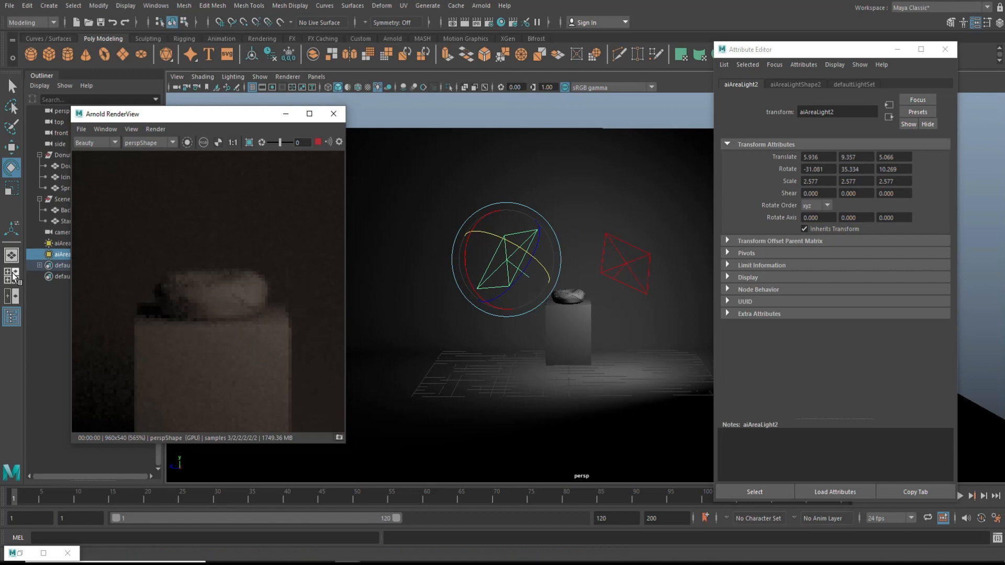
{"action": "left_click_drag", "start_coordinate": [158, 114], "coordinate": [248, 100]}
Rename the first area light Mainlight in the outliner
{"action": "left_click", "coordinate": [85, 244]}
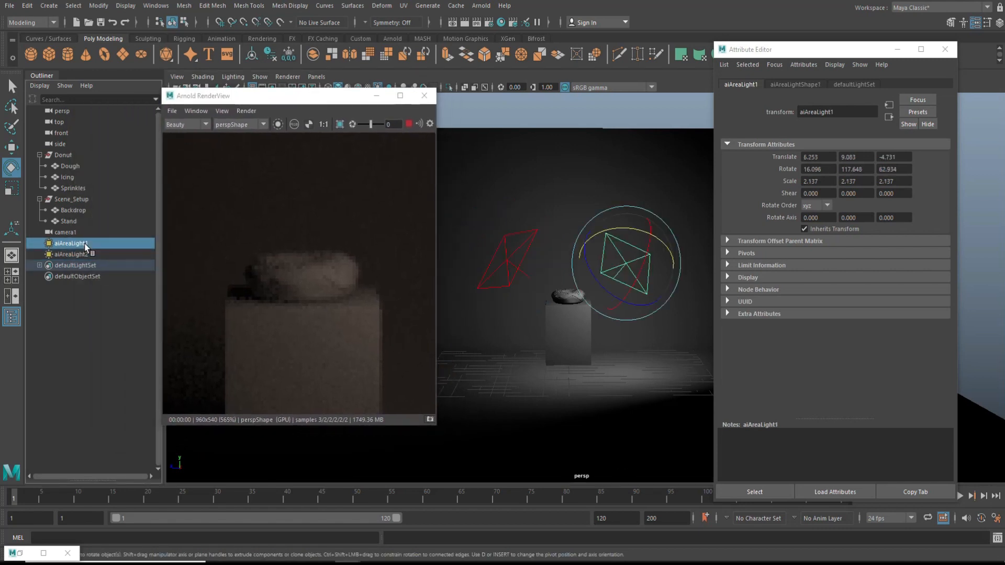
{"action": "double_click", "coordinate": [84, 244]}
{"action": "type", "text": "Mainlight"}
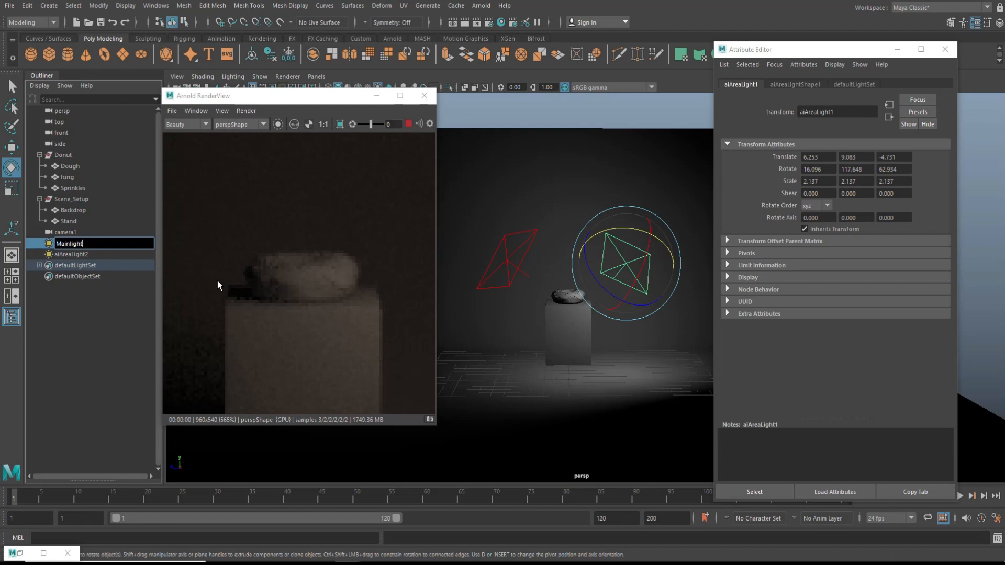
{"action": "left_click", "coordinate": [73, 303]}
Rename the second area light Filllight in the outliner
{"action": "left_click", "coordinate": [76, 255]}
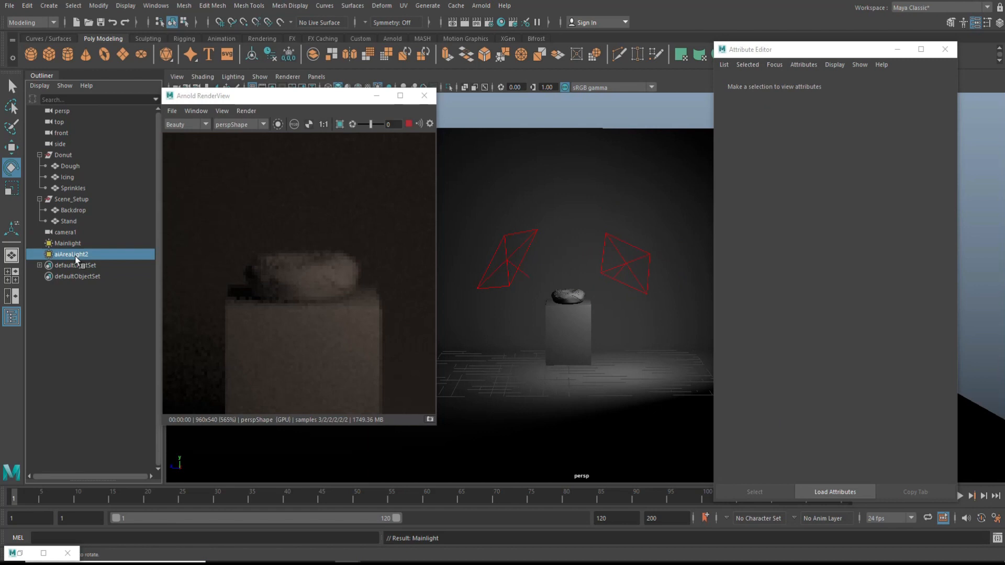
{"action": "double_click", "coordinate": [80, 256]}
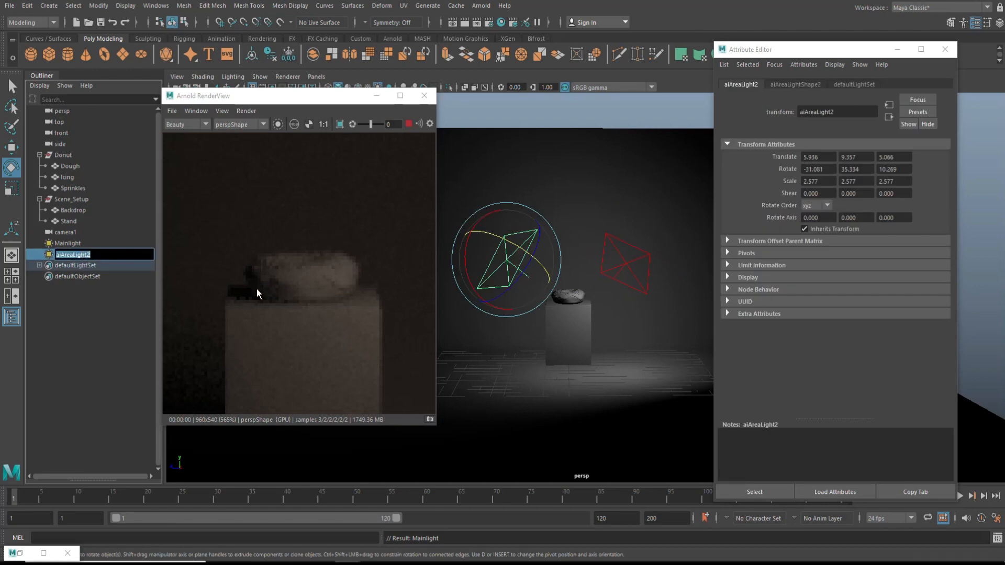
{"action": "type", "text": "Filllight"}
{"action": "key", "text": "Return"}
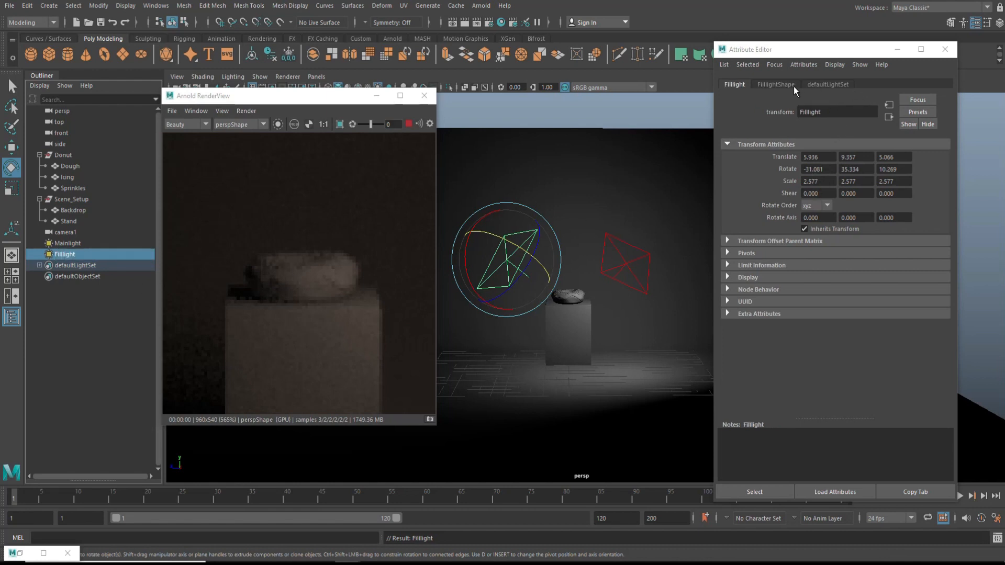
Enable color temperature on the fill light's shape and set it to 5000
{"action": "left_click", "coordinate": [59, 323]}
{"action": "left_click", "coordinate": [63, 253]}
{"action": "key", "text": "ctrl+a"}
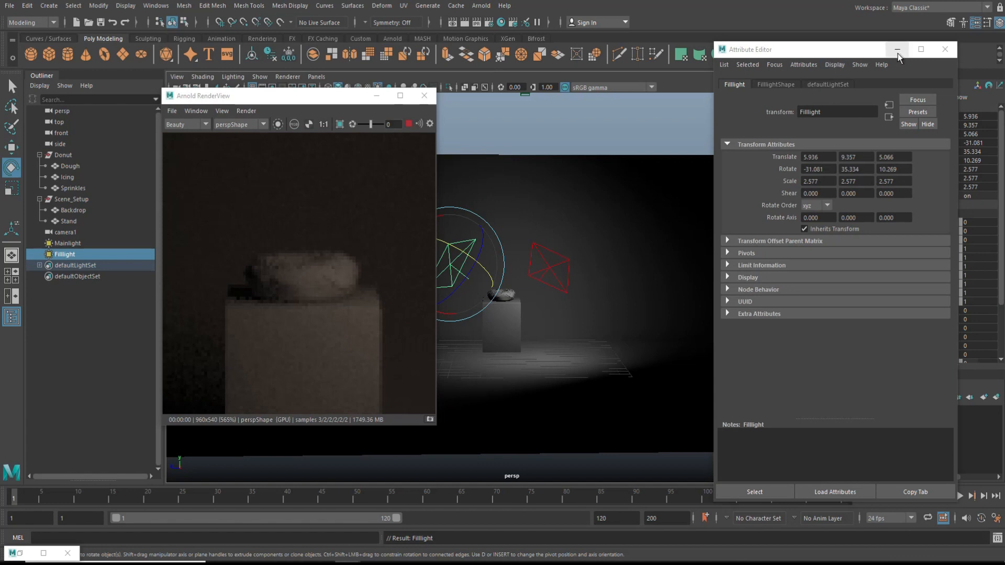
{"action": "mouse_move", "coordinate": [843, 53]}
{"action": "left_mouse_down"}
{"action": "mouse_move", "coordinate": [774, 65]}
{"action": "mouse_move", "coordinate": [661, 139]}
{"action": "mouse_move", "coordinate": [836, 45]}
{"action": "mouse_move", "coordinate": [850, 51]}
{"action": "left_mouse_up"}
{"action": "left_click", "coordinate": [795, 83]}
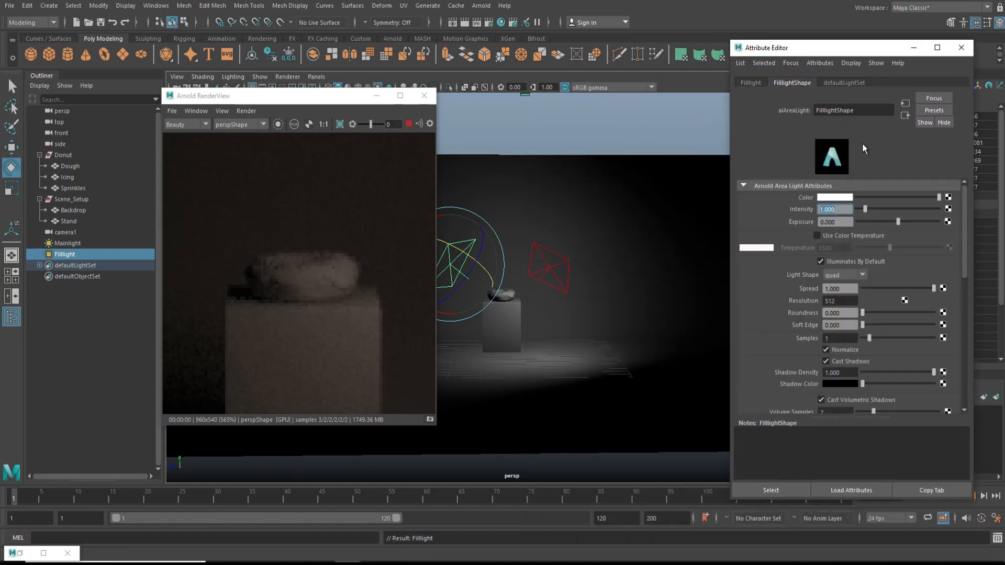
{"action": "left_click", "coordinate": [817, 236]}
{"action": "type", "text": "5000"}
{"action": "key", "text": "Return"}
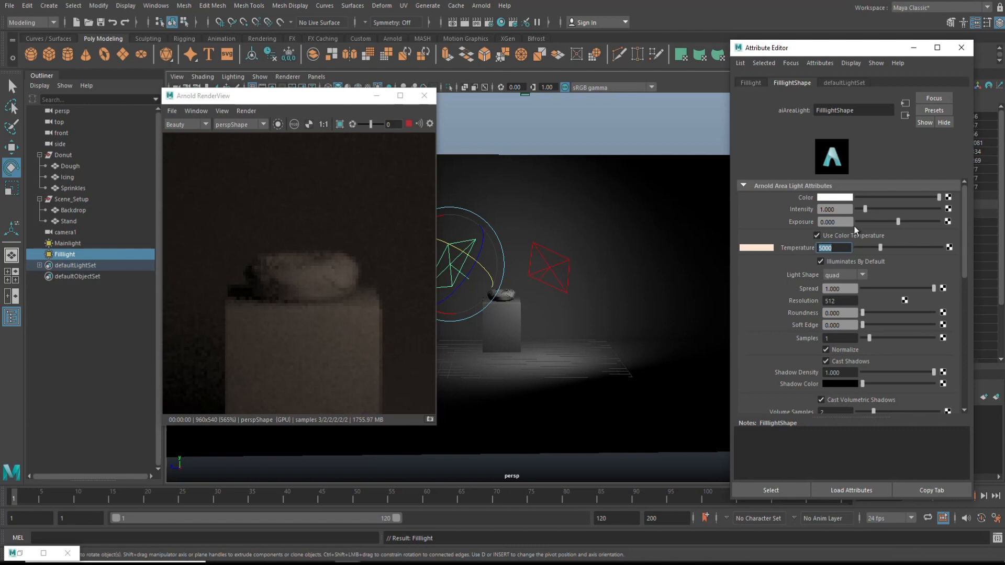
Compare the main light's settings, and set the fill light's exposure to 1 and intensity to 2
{"action": "left_click", "coordinate": [561, 293]}
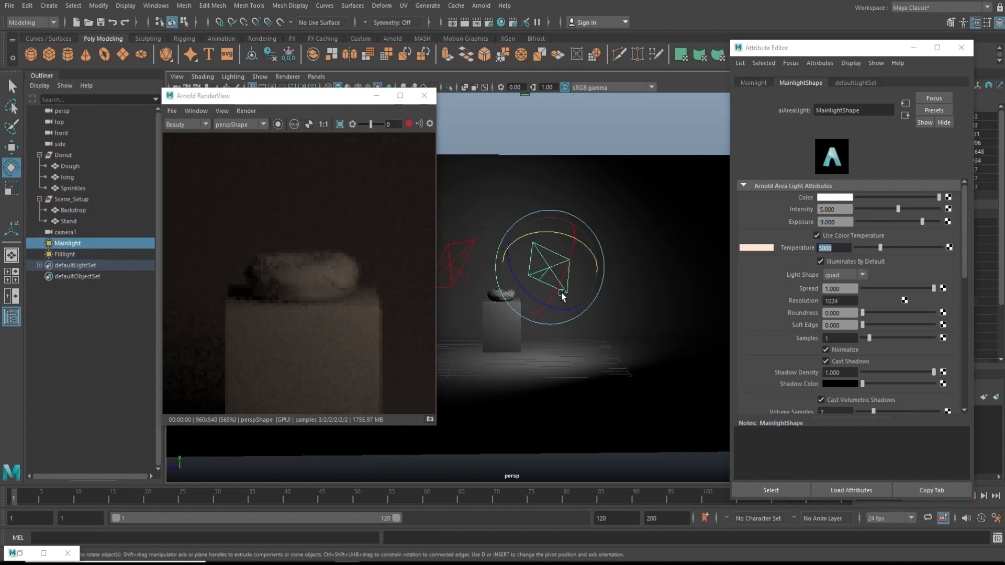
{"action": "left_click", "coordinate": [451, 287]}
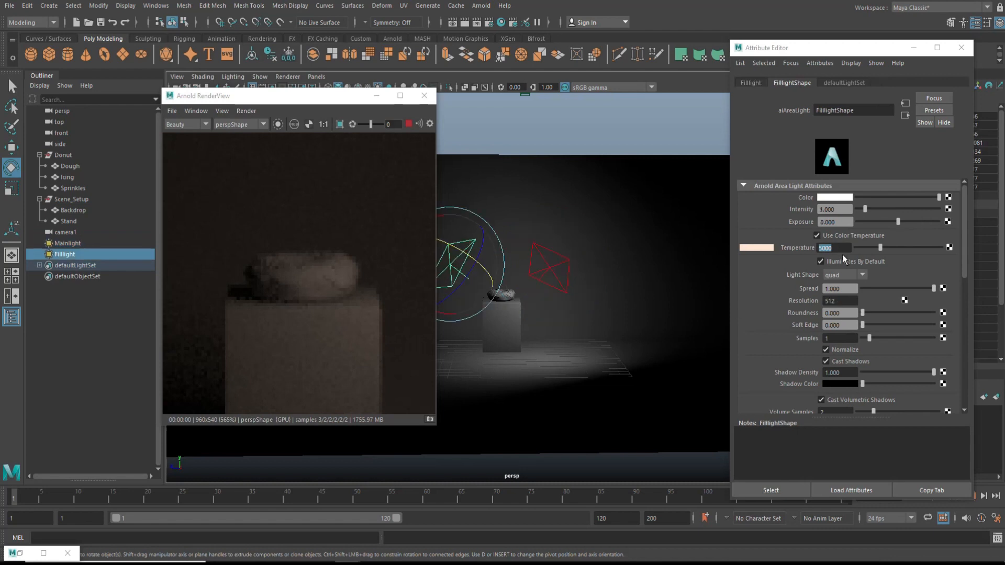
{"action": "left_click", "coordinate": [850, 207]}
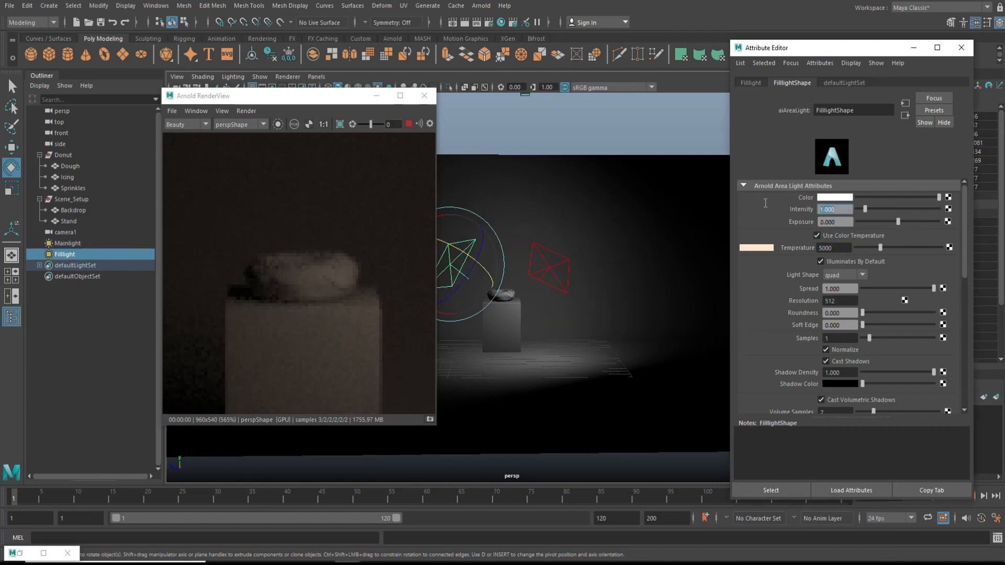
{"action": "left_click", "coordinate": [851, 221]}
{"action": "type", "text": "1"}
{"action": "key", "text": "Return"}
{"action": "left_click", "coordinate": [843, 205]}
{"action": "type", "text": "2"}
{"action": "key", "text": "Return"}
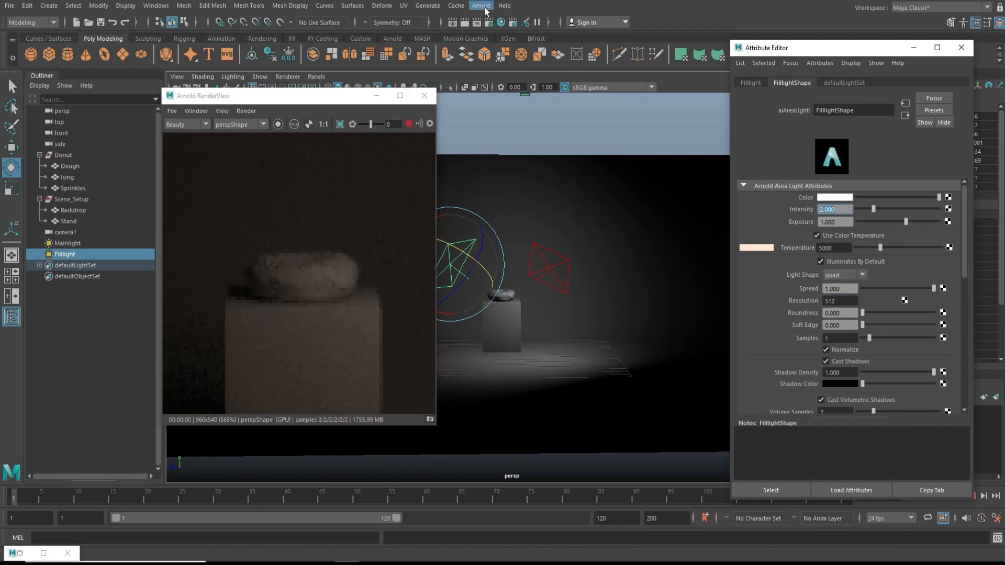
Raise the Camera (AA) samples to 4 in the Arnold render settings
{"action": "left_click", "coordinate": [489, 24]}
{"action": "double_click", "coordinate": [576, 180]}
{"action": "type", "text": "2048"}
{"action": "key", "text": "Return"}
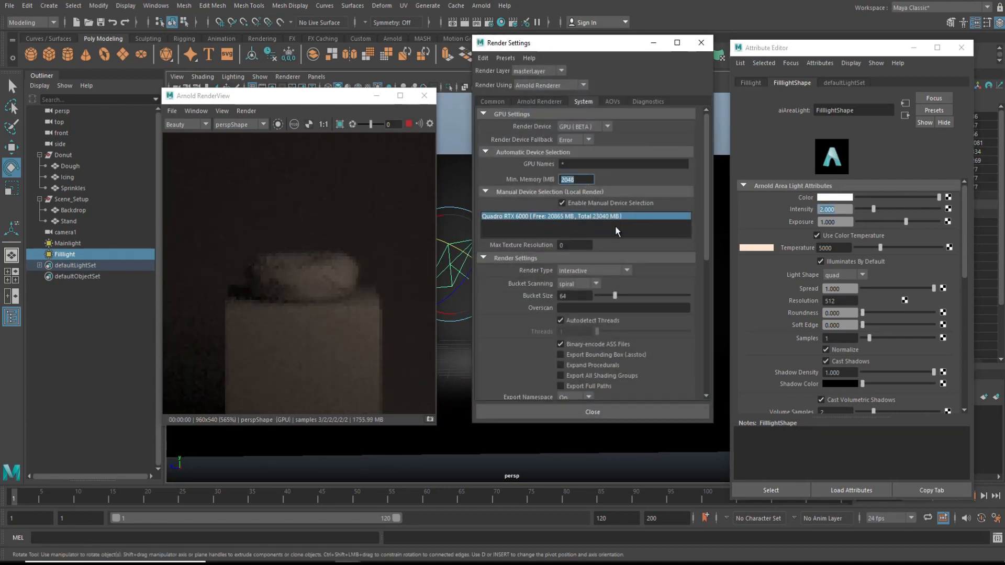
{"action": "scroll", "coordinate": [649, 263], "scroll_direction": "down", "scroll_amount": 8}
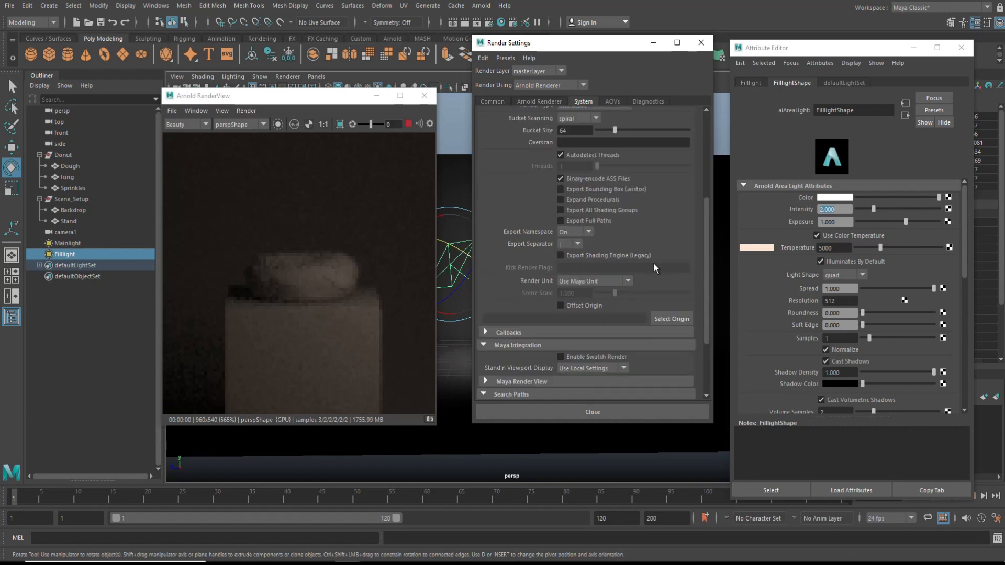
{"action": "left_click", "coordinate": [539, 101]}
{"action": "left_click_drag", "start_coordinate": [616, 164], "coordinate": [624, 164]}
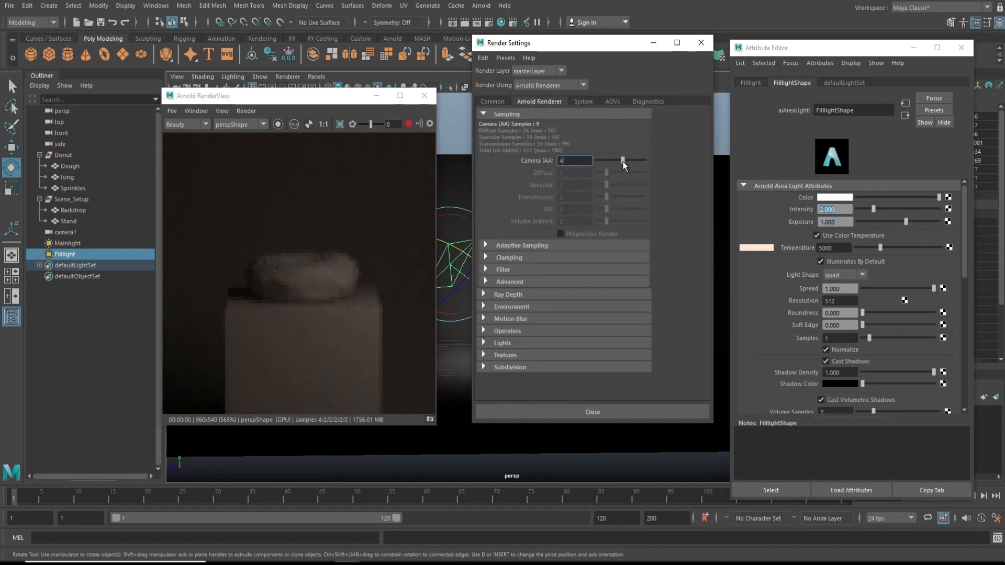
Enable adaptive sampling and set ray depth to Diffuse 3, Specular 2, Transmission 9 and Transparency Depth 11 in the Arnold render settings
{"action": "left_click", "coordinate": [485, 245]}
{"action": "left_click", "coordinate": [562, 257]}
{"action": "left_click", "coordinate": [486, 317]}
{"action": "scroll", "coordinate": [643, 281], "scroll_direction": "down", "scroll_amount": 2}
{"action": "left_click", "coordinate": [483, 319]}
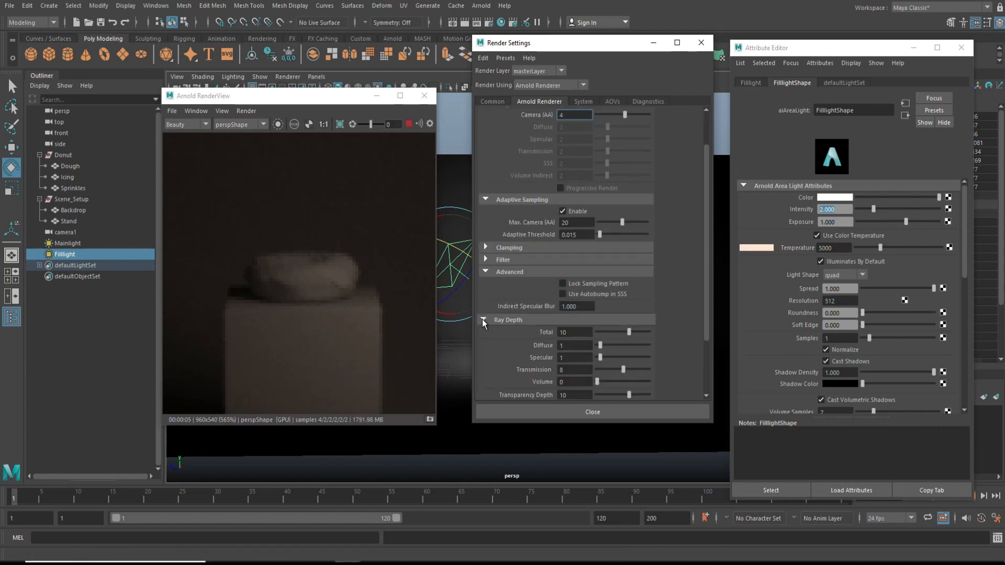
{"action": "scroll", "coordinate": [633, 294], "scroll_direction": "down", "scroll_amount": 3}
{"action": "left_click_drag", "start_coordinate": [601, 279], "coordinate": [632, 329]}
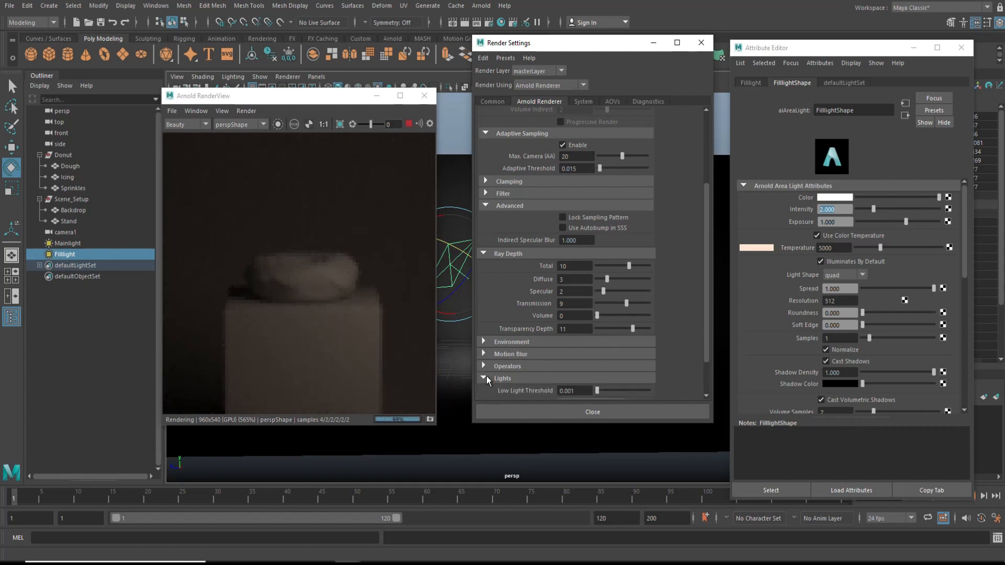
Set the render image size to the 3k_Square preset in the common render settings
{"action": "scroll", "coordinate": [615, 332], "scroll_direction": "up", "scroll_amount": 4}
{"action": "left_click", "coordinate": [498, 101]}
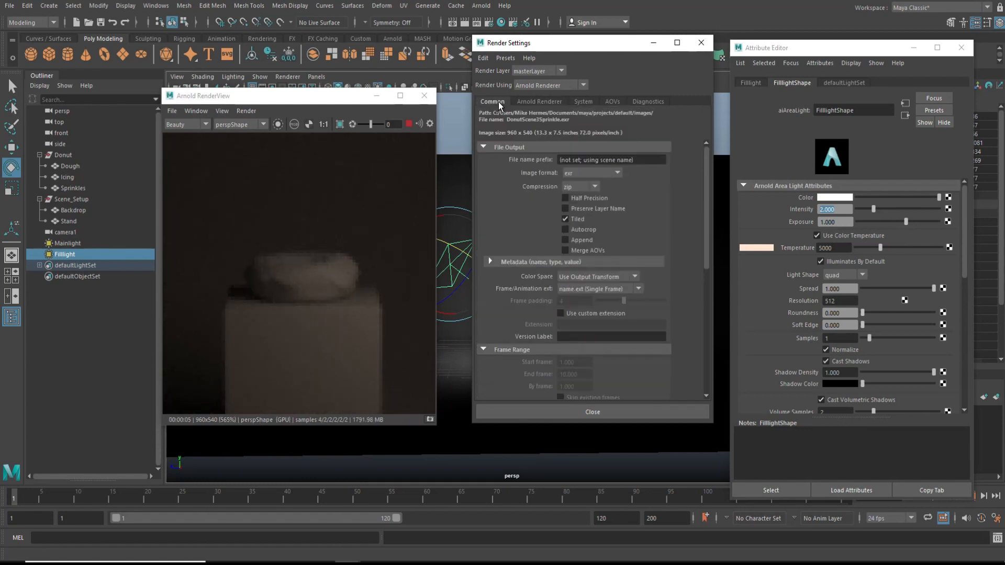
{"action": "scroll", "coordinate": [659, 278], "scroll_direction": "down", "scroll_amount": 5}
{"action": "left_click", "coordinate": [640, 339]}
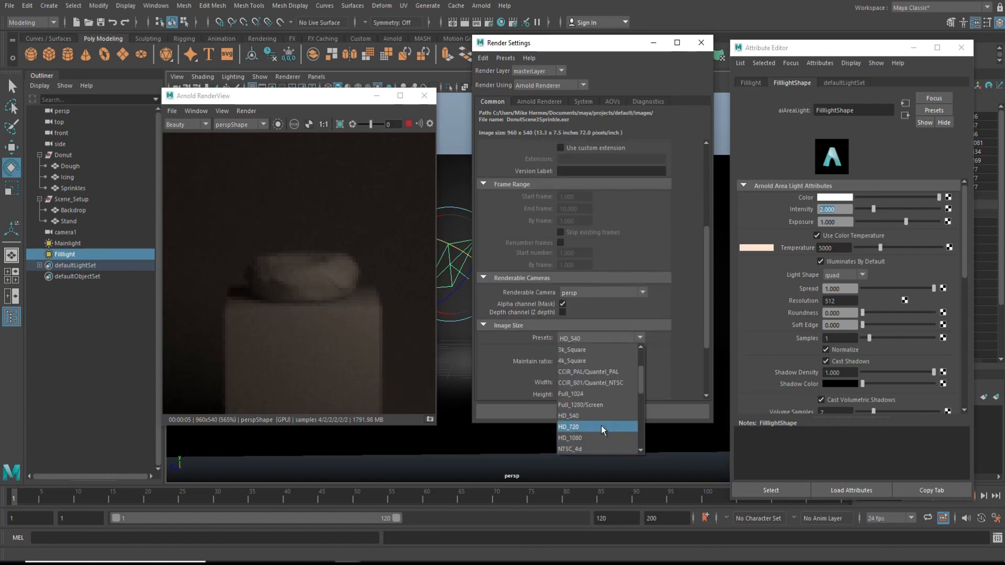
{"action": "left_click", "coordinate": [585, 352]}
Shrink and reposition the Arnold RenderView window beside the scene, and minimize the render settings window
{"action": "left_click_drag", "start_coordinate": [429, 96], "coordinate": [195, 0]}
{"action": "scroll", "coordinate": [386, 338], "scroll_direction": "up", "scroll_amount": 8}
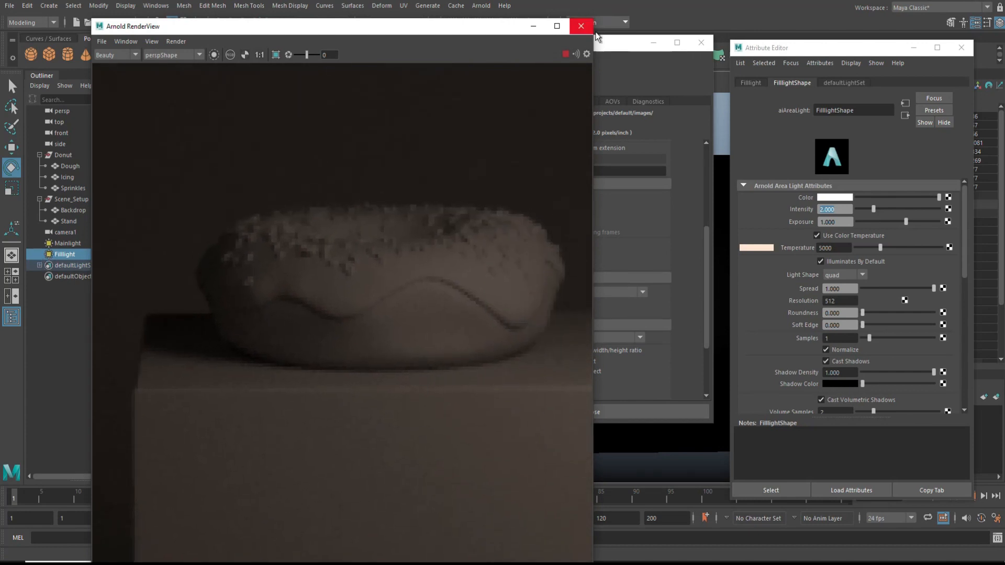
{"action": "left_click_drag", "start_coordinate": [592, 83], "coordinate": [355, 114]}
{"action": "left_click_drag", "start_coordinate": [256, 19], "coordinate": [256, 242]}
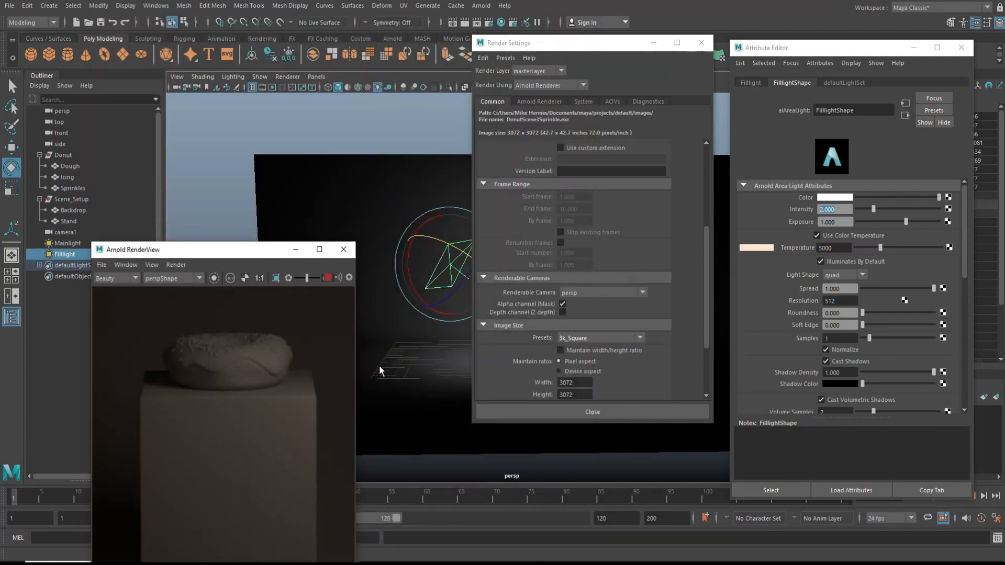
{"action": "scroll", "coordinate": [659, 323], "scroll_direction": "down", "scroll_amount": 4}
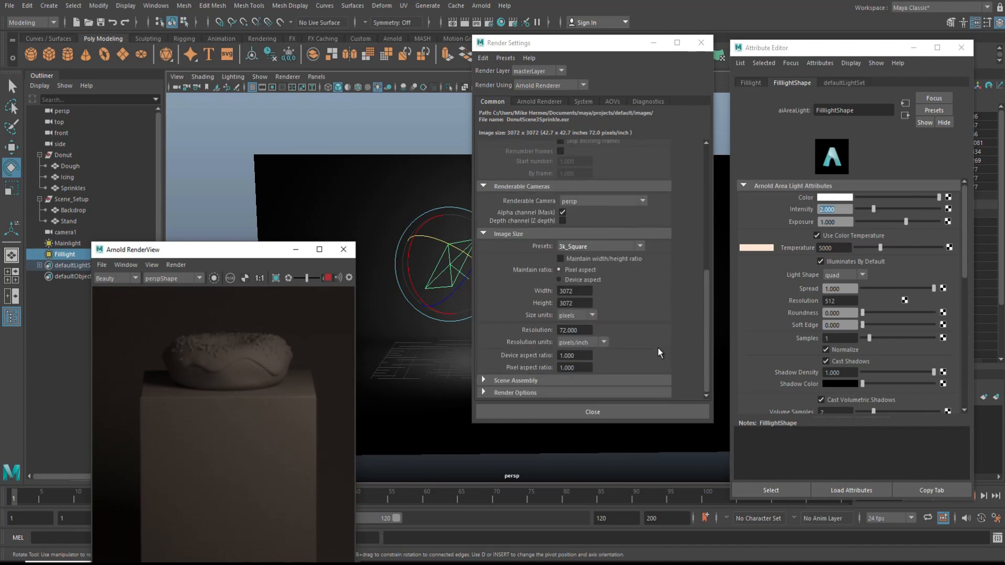
{"action": "scroll", "coordinate": [654, 335], "scroll_direction": "up", "scroll_amount": 4}
{"action": "left_click", "coordinate": [654, 42]}
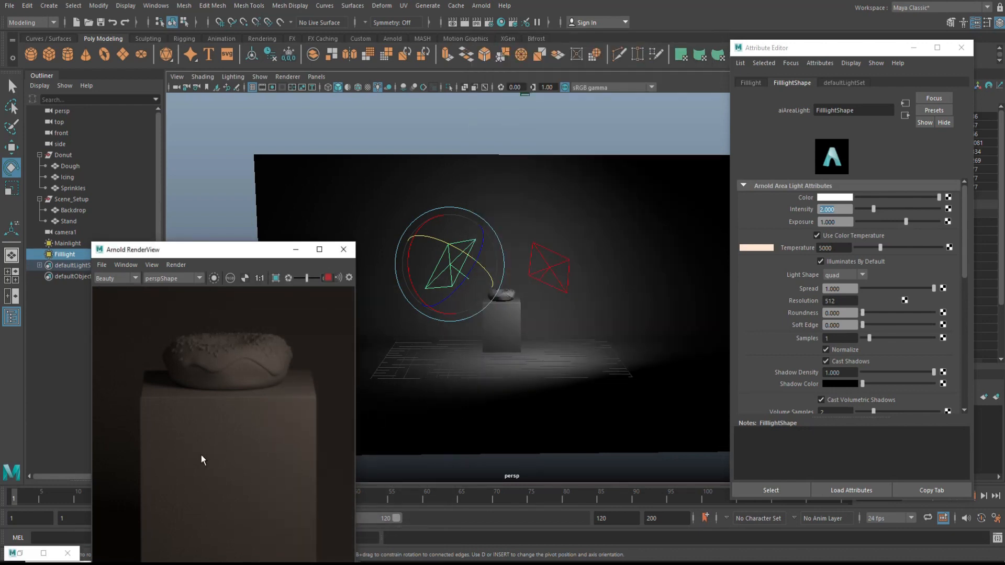
Preview the donut from a slightly higher angle and center it in the Arnold RenderView
{"action": "middle_click_drag", "start_coordinate": [262, 424], "coordinate": [256, 433]}
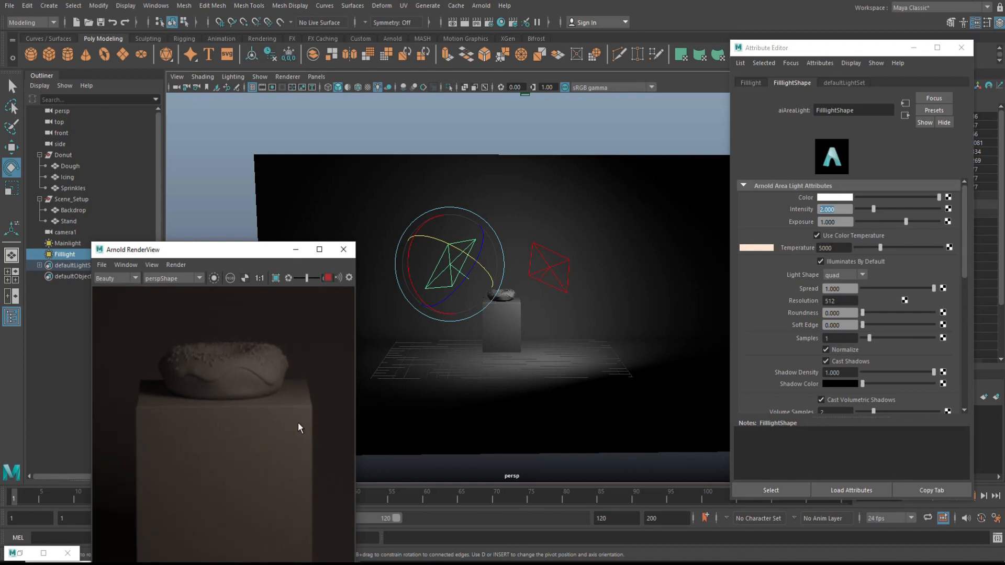
{"action": "left_click_drag", "start_coordinate": [557, 328], "coordinate": [554, 340], "text": "alt"}
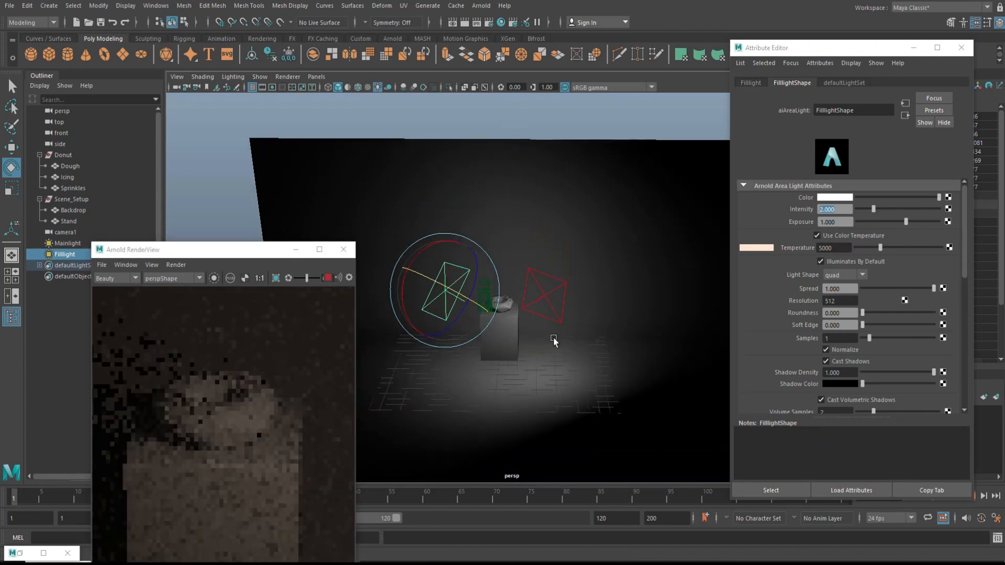
{"action": "middle_click_drag", "start_coordinate": [253, 433], "coordinate": [272, 407]}
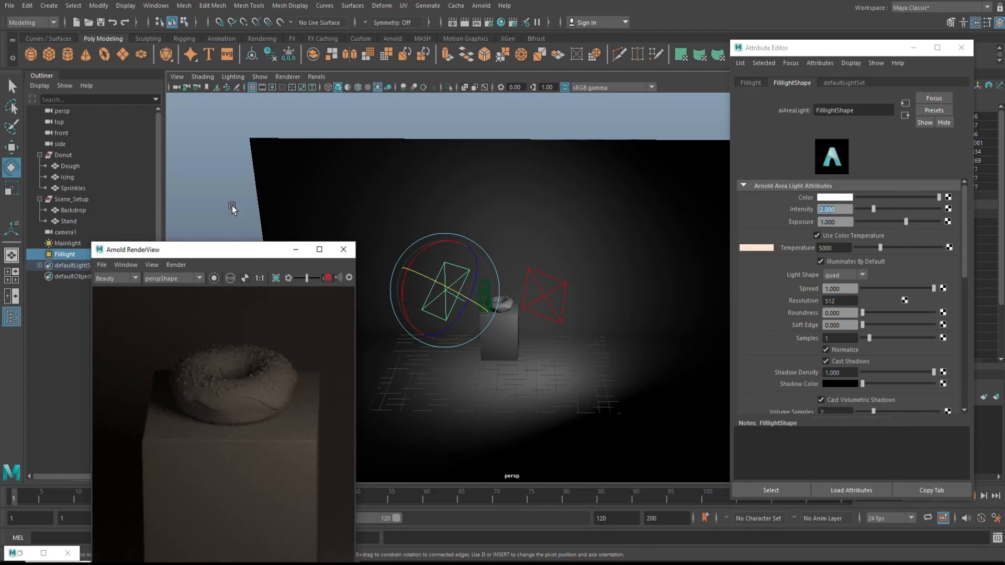
Create a third Arnold area light and show the scene in a full-size top view without the render window
{"action": "left_click", "coordinate": [482, 5]}
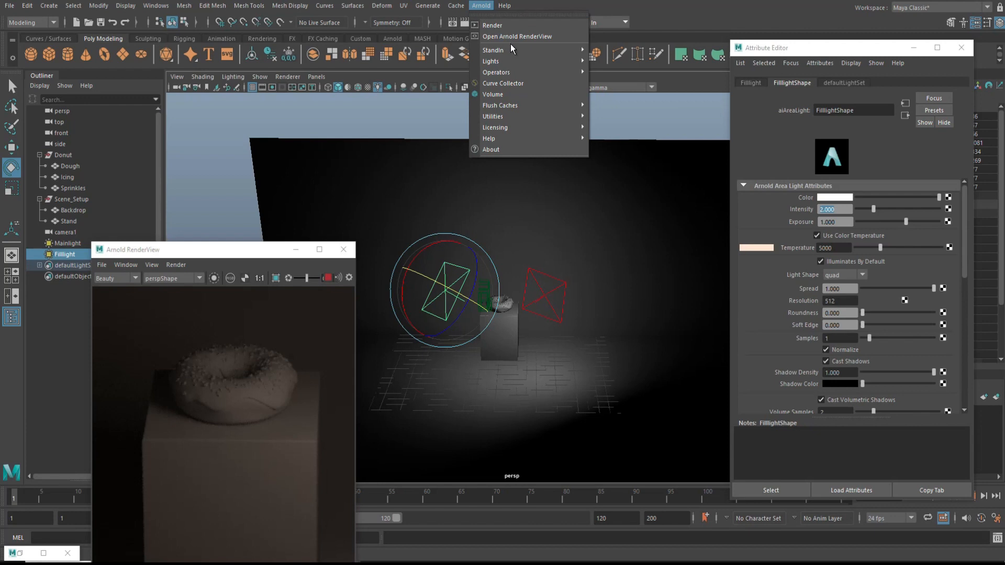
{"action": "mouse_move", "coordinate": [541, 60]}
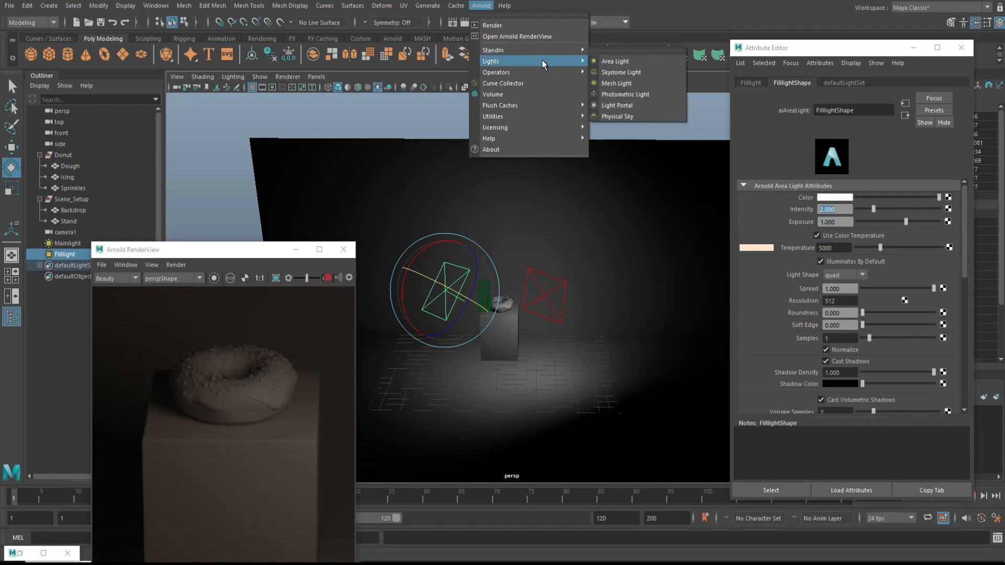
{"action": "left_click", "coordinate": [617, 60]}
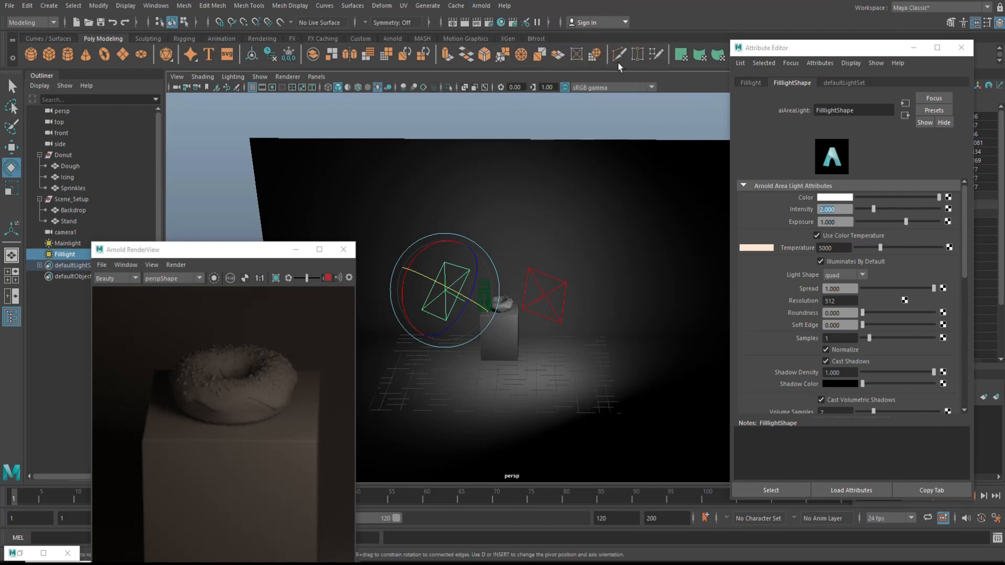
{"action": "left_click", "coordinate": [293, 250]}
{"action": "left_click", "coordinate": [17, 282]}
{"action": "key", "text": "space"}
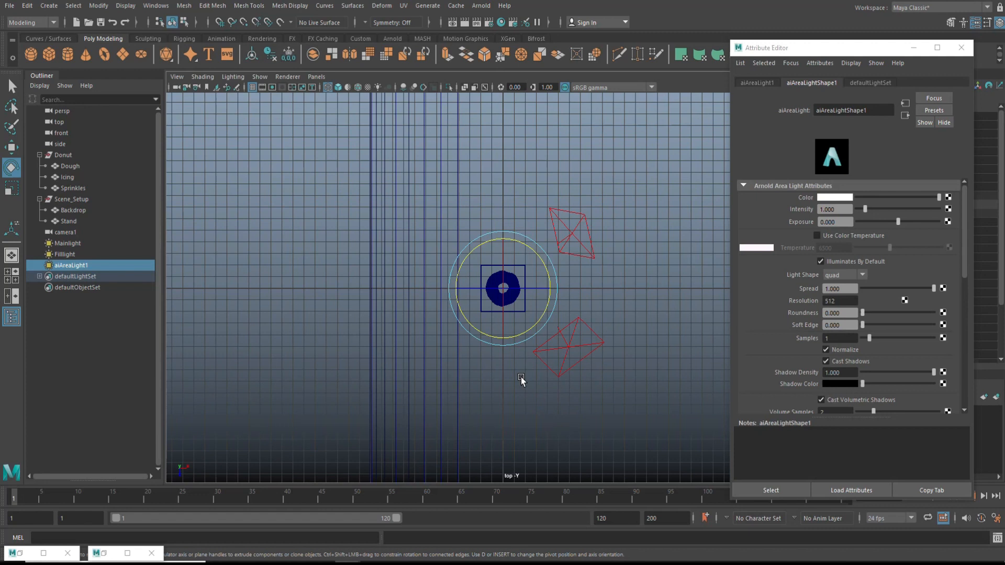
Move the new area light behind the stand, rotate it to face the donut and scale it up
{"action": "key", "text": "w"}
{"action": "left_click_drag", "start_coordinate": [558, 290], "coordinate": [524, 295]}
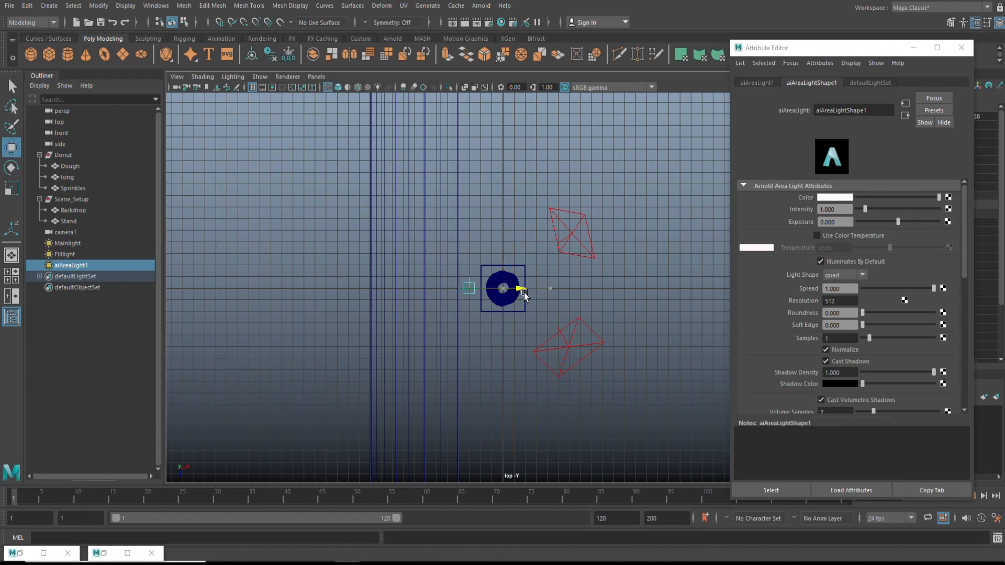
{"action": "key", "text": "e"}
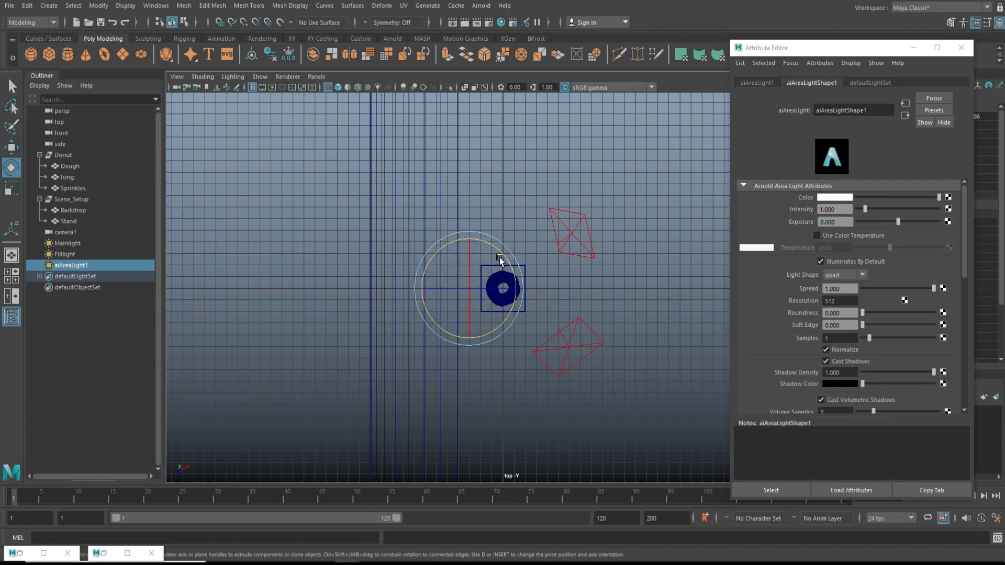
{"action": "left_click_drag", "start_coordinate": [514, 267], "coordinate": [519, 327]}
{"action": "key", "text": "r"}
{"action": "left_click_drag", "start_coordinate": [467, 291], "coordinate": [499, 308]}
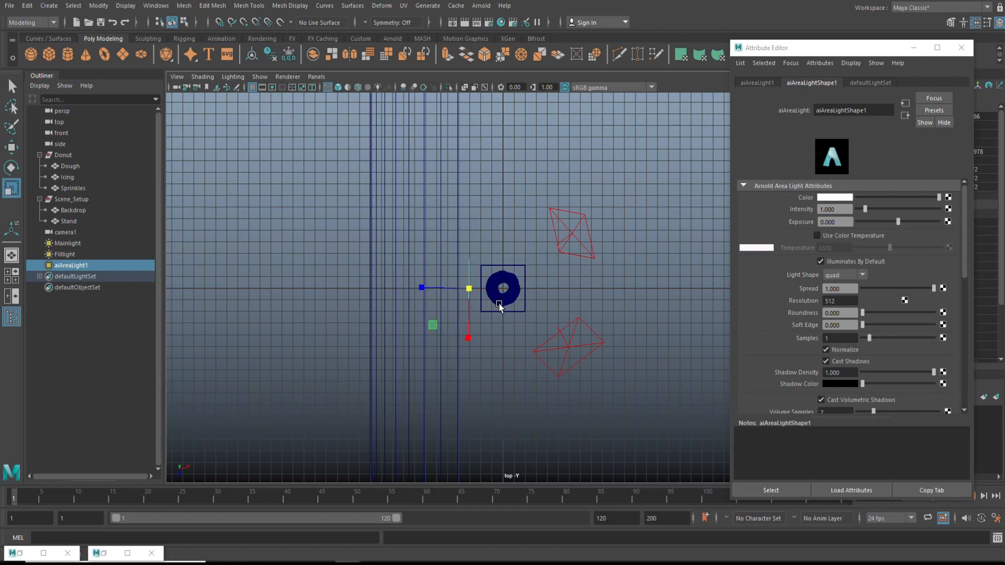
Move the backdrop farther back behind the stand in the perspective view
{"action": "left_click", "coordinate": [16, 279]}
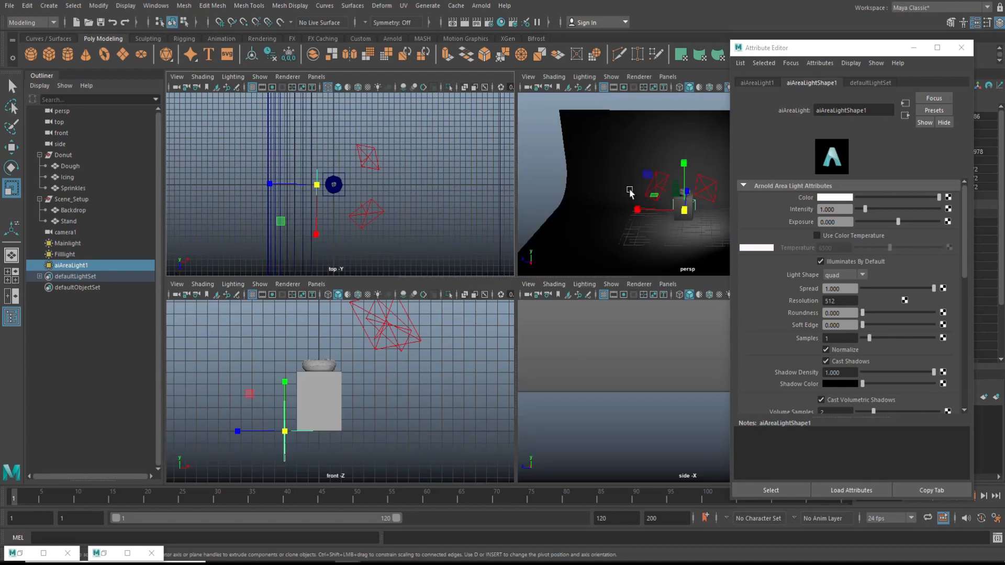
{"action": "key", "text": "space"}
{"action": "scroll", "coordinate": [475, 330], "scroll_direction": "up", "scroll_amount": 5}
{"action": "left_click_drag", "start_coordinate": [455, 333], "coordinate": [527, 364], "text": "alt"}
{"action": "left_click", "coordinate": [511, 424]}
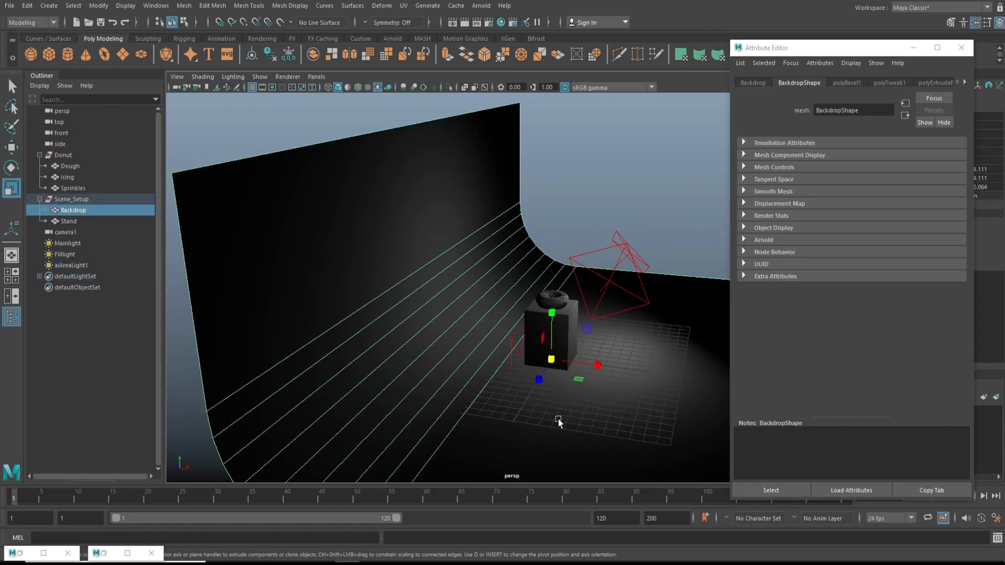
{"action": "key", "text": "w"}
{"action": "left_click_drag", "start_coordinate": [598, 365], "coordinate": [529, 365]}
Raise the new area light behind the stand and tilt it upward
{"action": "left_click", "coordinate": [510, 341]}
{"action": "left_click_drag", "start_coordinate": [480, 301], "coordinate": [479, 277]}
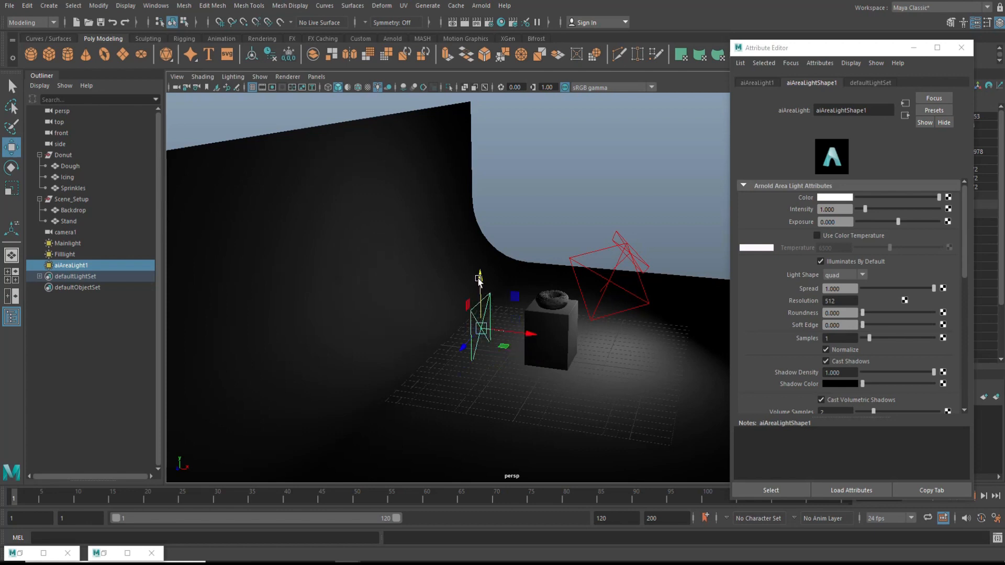
{"action": "key", "text": "e"}
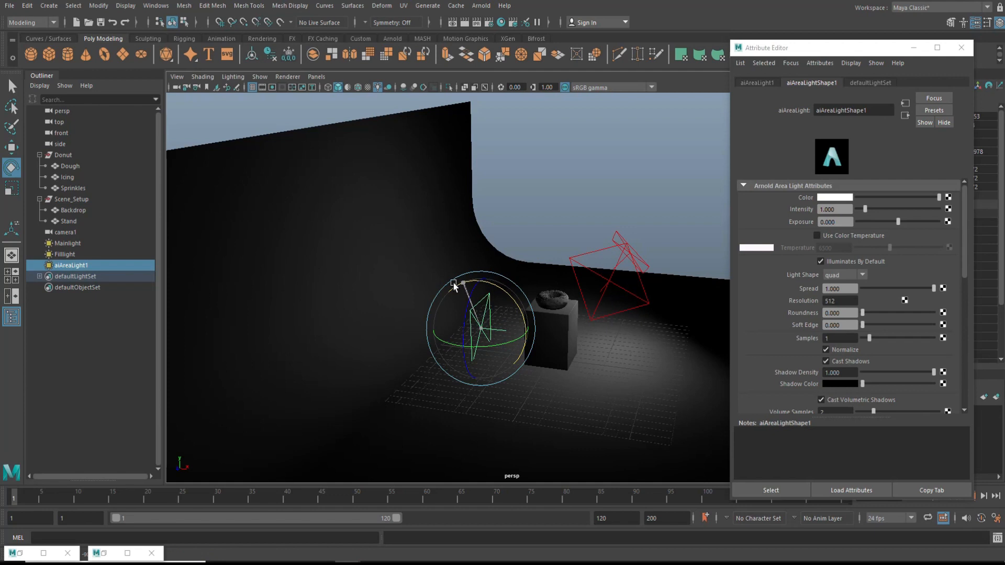
{"action": "left_click_drag", "start_coordinate": [439, 289], "coordinate": [416, 300]}
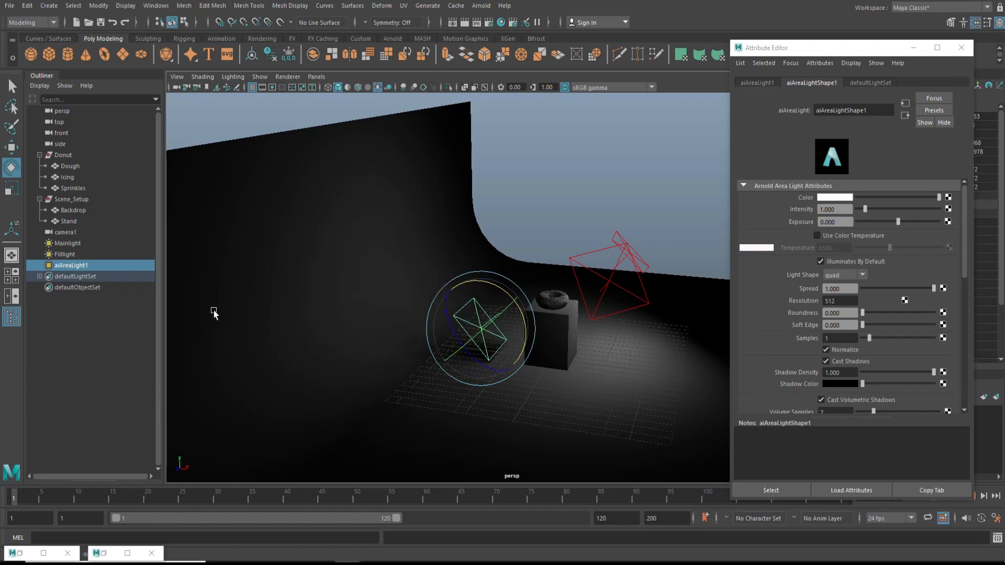
Rename the new area light Hairlight in the outliner
{"action": "double_click", "coordinate": [86, 266]}
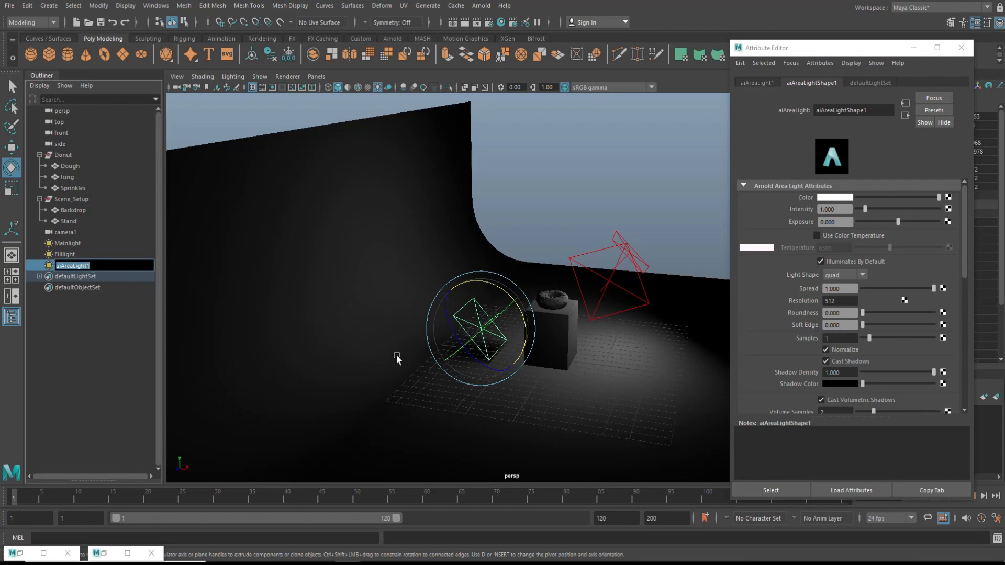
{"action": "type", "text": "Ha"}
{"action": "key", "text": "Return"}
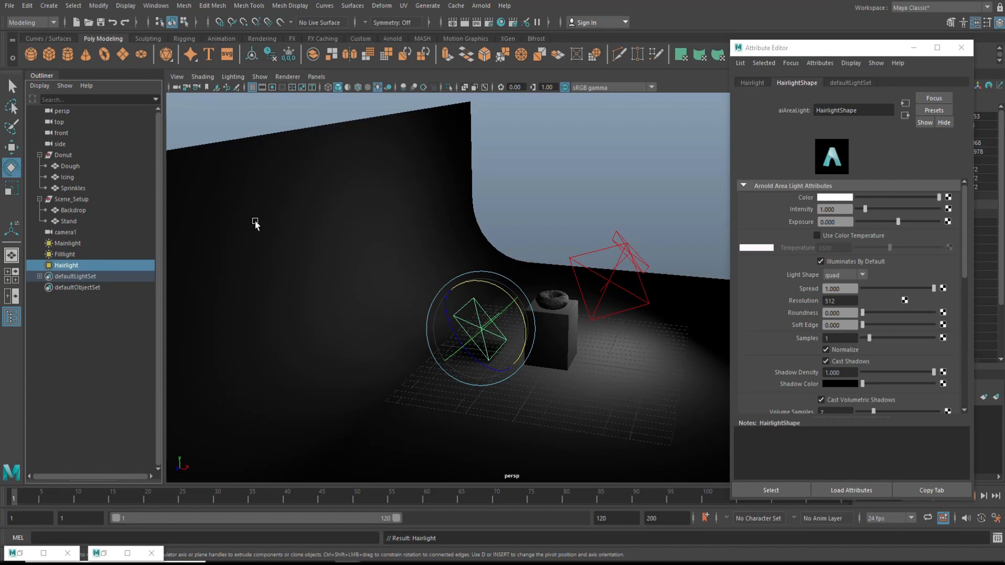
Frame a front close-up of the donut on its stand in the perspective view and start an Arnold render
{"action": "left_click_drag", "start_coordinate": [507, 321], "coordinate": [439, 329], "text": "alt"}
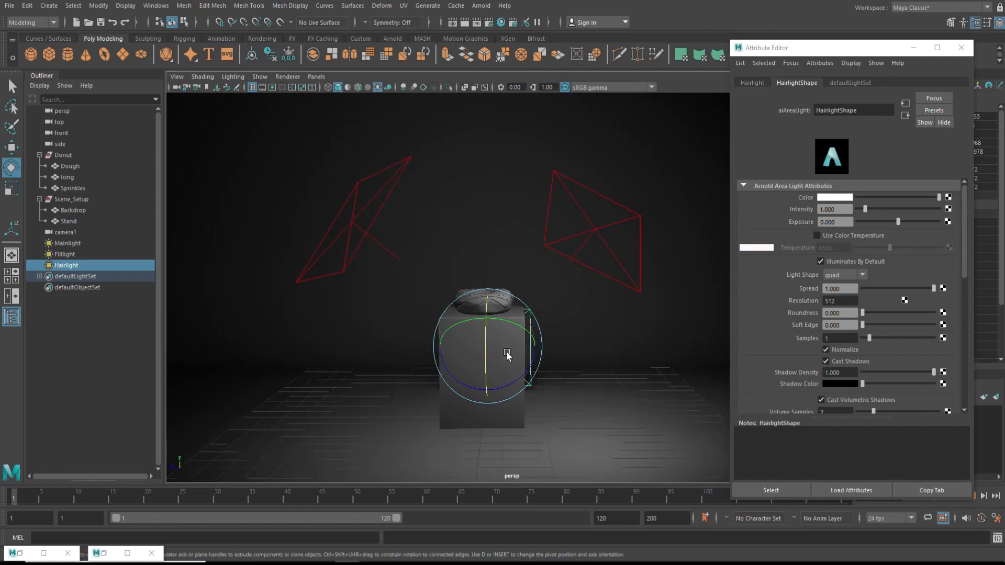
{"action": "scroll", "coordinate": [507, 353], "scroll_direction": "up", "scroll_amount": 5}
{"action": "scroll", "coordinate": [507, 353], "scroll_direction": "up", "scroll_amount": 1}
{"action": "middle_click_drag", "start_coordinate": [525, 356], "coordinate": [569, 314], "text": "alt"}
{"action": "left_click_drag", "start_coordinate": [571, 325], "coordinate": [573, 332], "text": "alt"}
{"action": "left_click", "coordinate": [127, 554]}
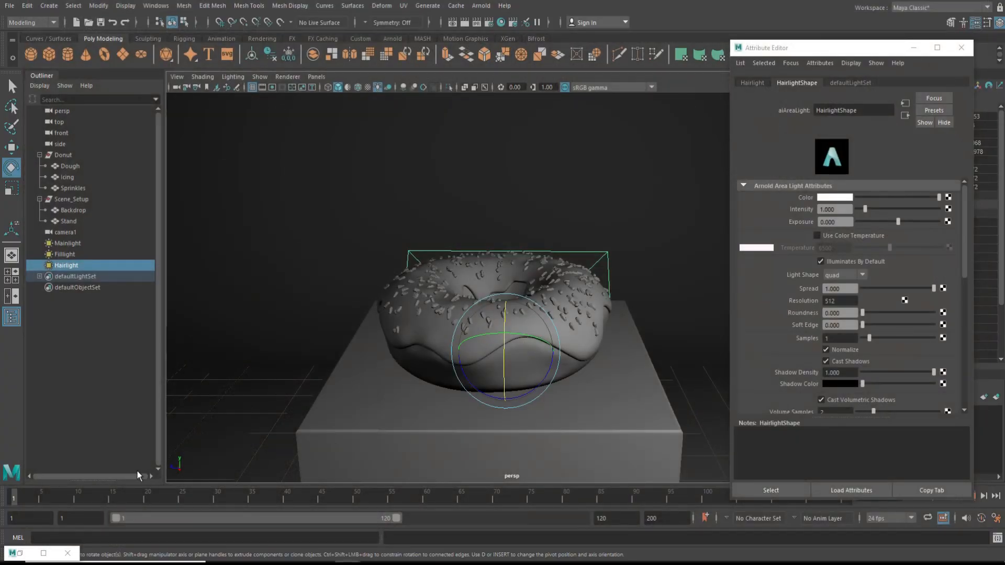
{"action": "left_click", "coordinate": [43, 554]}
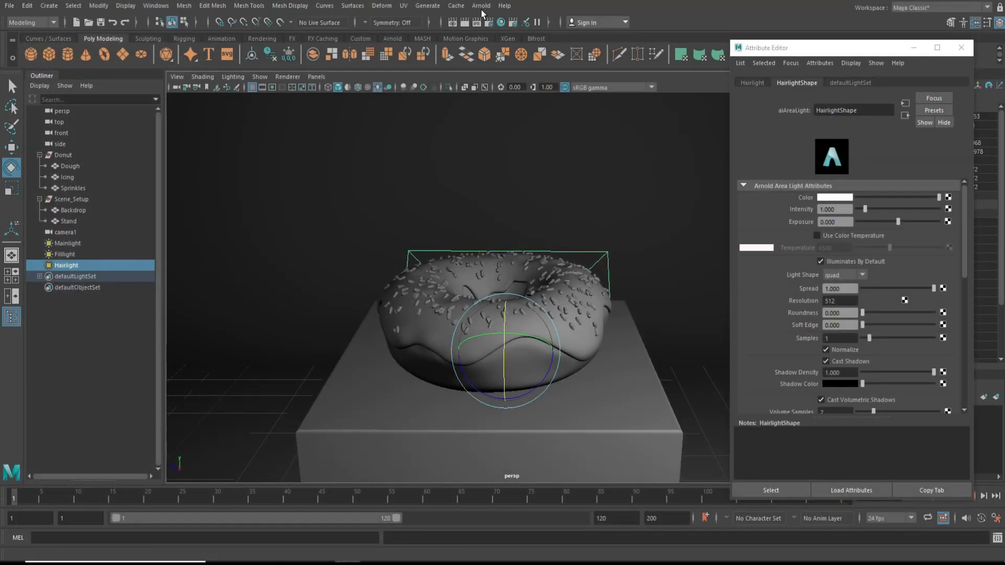
{"action": "left_click", "coordinate": [481, 5]}
{"action": "left_click", "coordinate": [500, 26]}
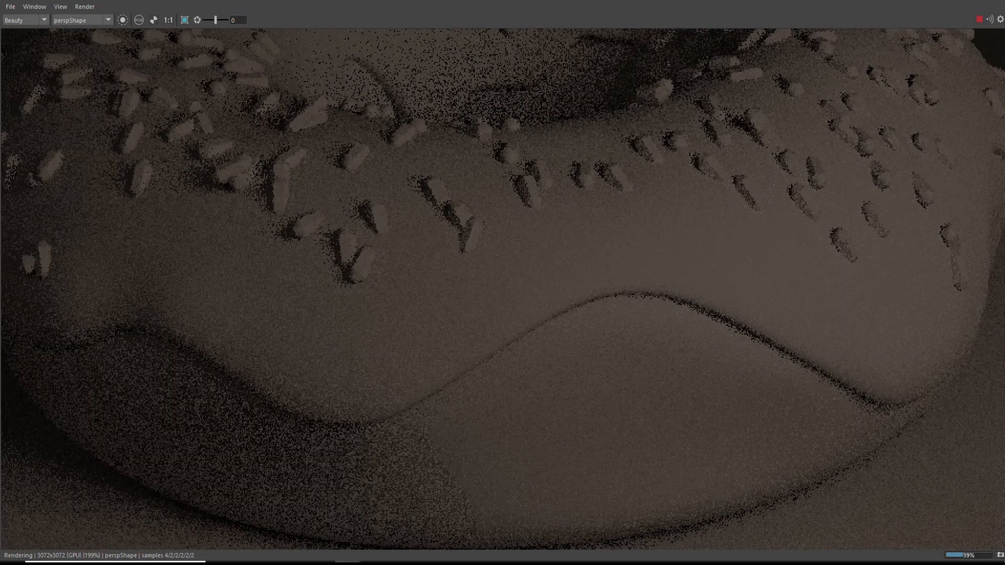
Reduce the Arnold RenderView to a small window beside the outliner and fit the whole donut in the preview
{"action": "left_click_drag", "start_coordinate": [874, 2], "coordinate": [784, 34]}
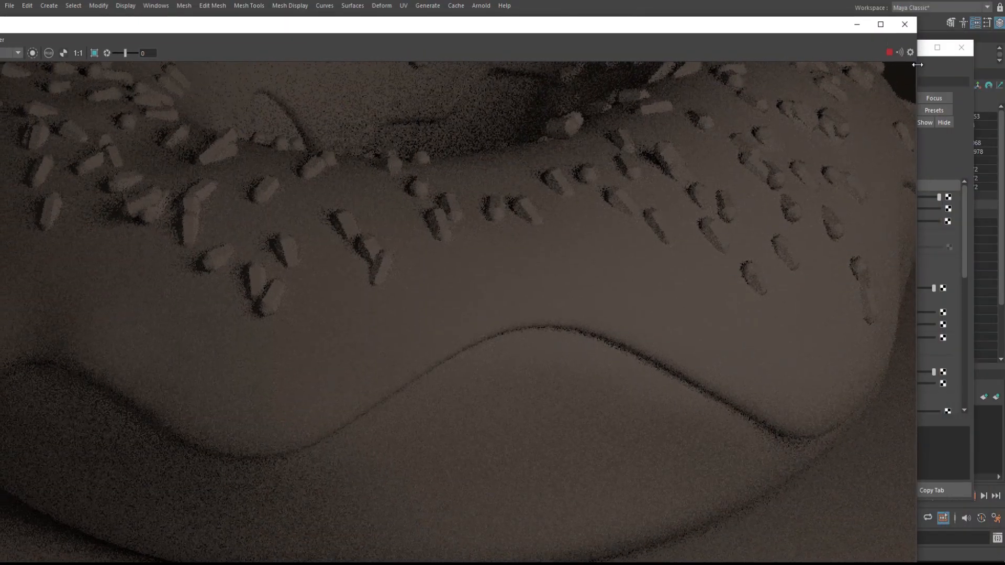
{"action": "left_click_drag", "start_coordinate": [917, 65], "coordinate": [293, 126]}
{"action": "left_click_drag", "start_coordinate": [184, 31], "coordinate": [327, 131]}
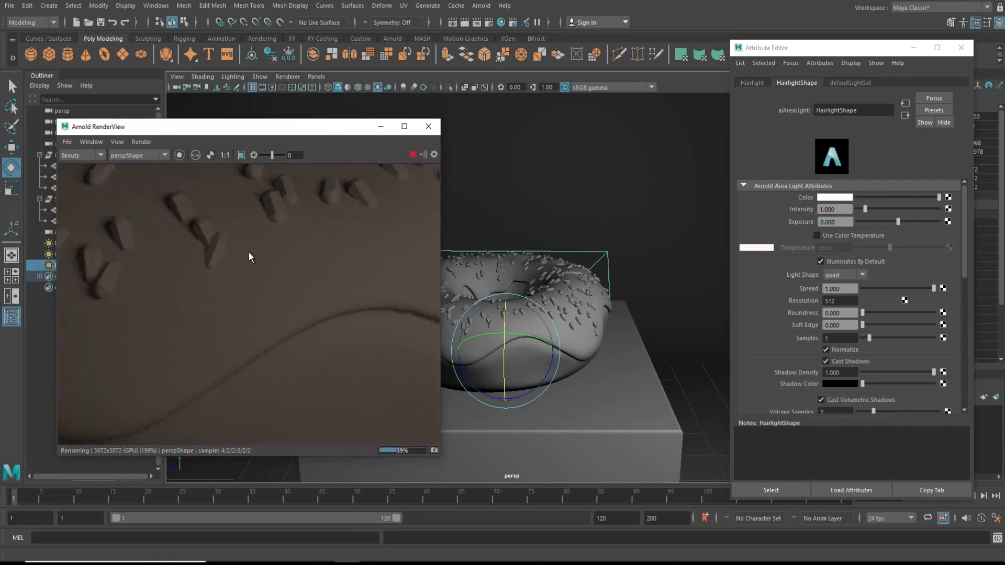
{"action": "scroll", "coordinate": [243, 253], "scroll_direction": "down", "scroll_amount": 5}
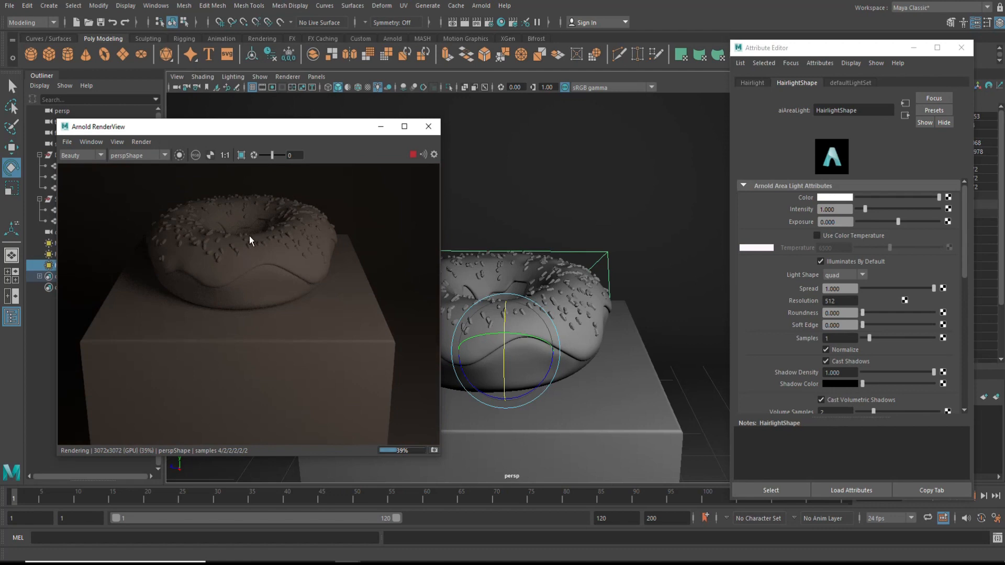
{"action": "middle_click_drag", "start_coordinate": [278, 231], "coordinate": [285, 256]}
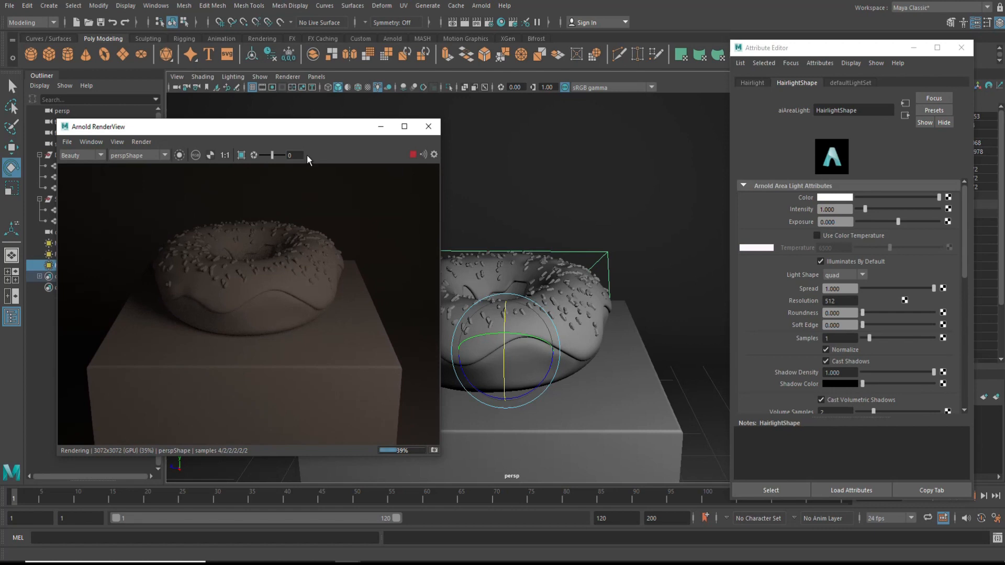
{"action": "left_click_drag", "start_coordinate": [299, 130], "coordinate": [401, 130]}
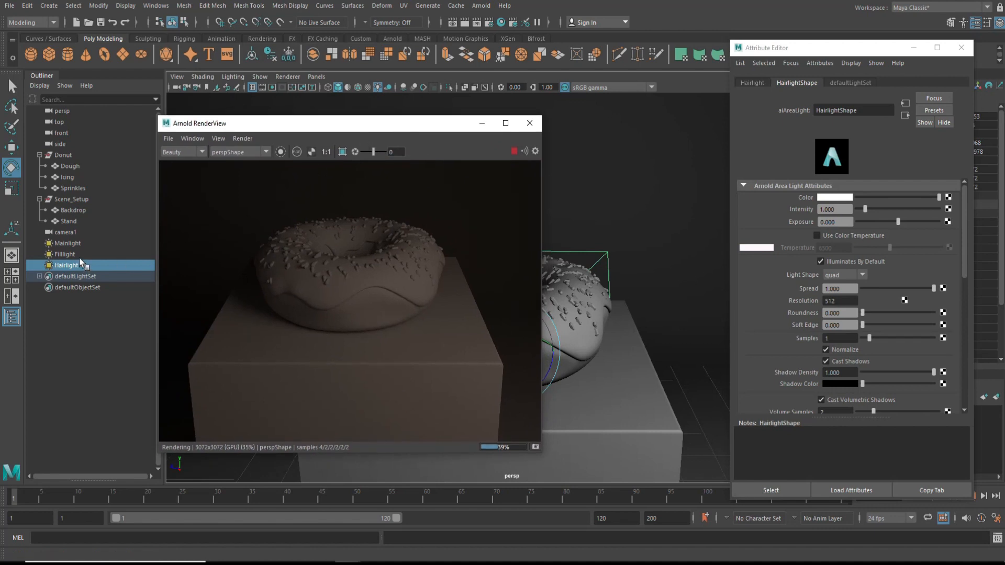
Set the Mainlight's color temperature to 5200 and compare the render with color temperature switched off and on
{"action": "left_click", "coordinate": [71, 244]}
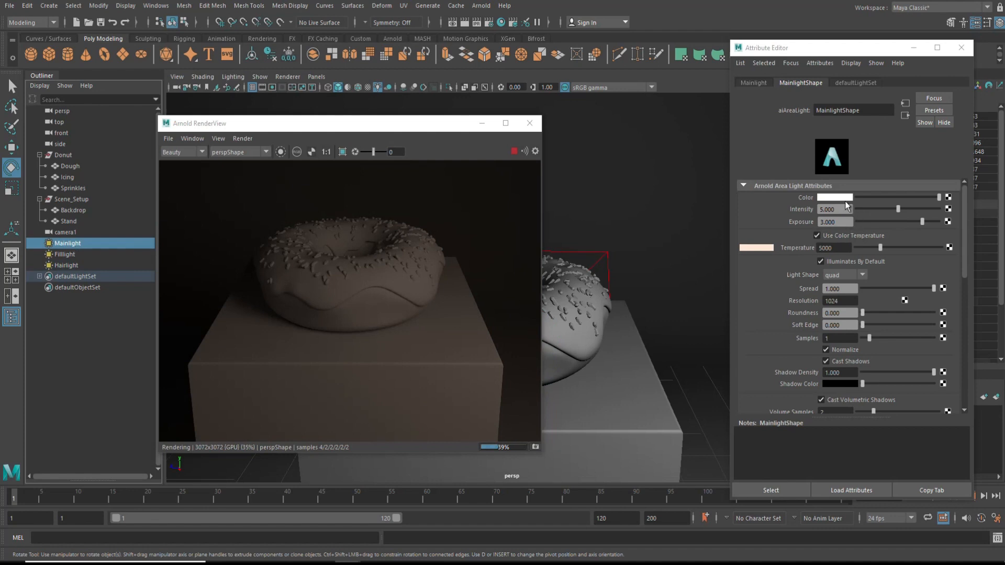
{"action": "double_click", "coordinate": [849, 247]}
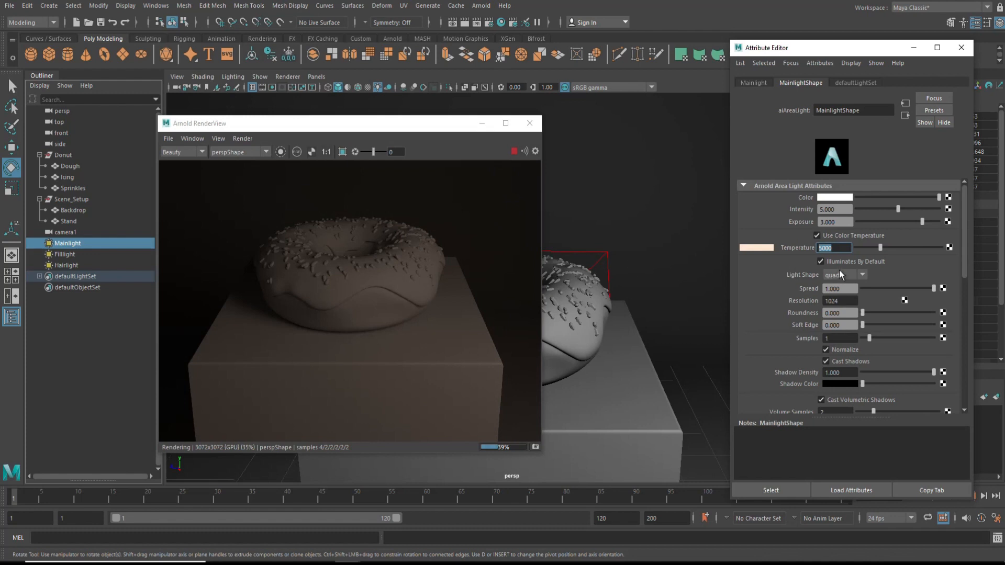
{"action": "type", "text": "52"}
{"action": "key", "text": "Return"}
{"action": "left_click", "coordinate": [817, 235]}
{"action": "left_click", "coordinate": [835, 197]}
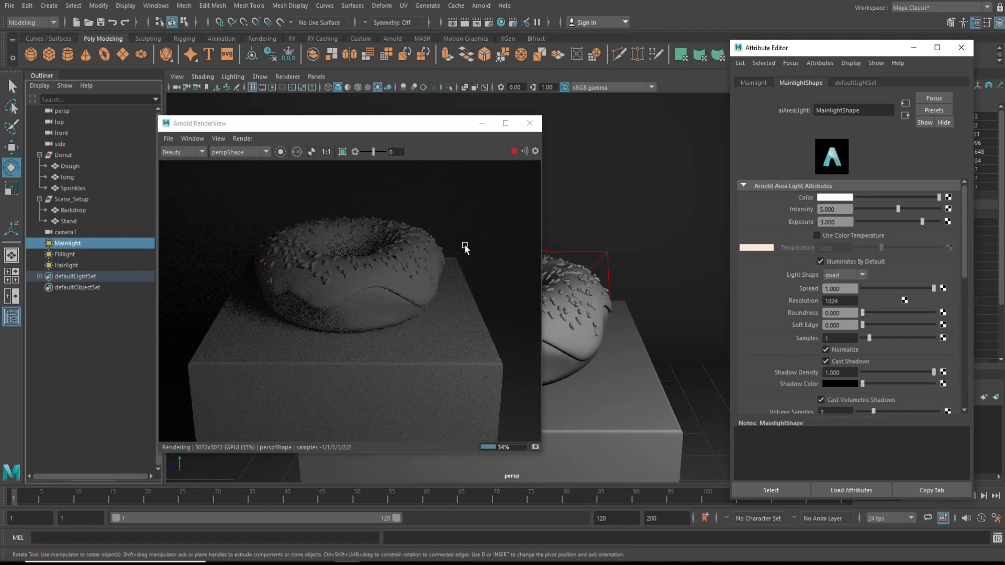
{"action": "left_click", "coordinate": [817, 235]}
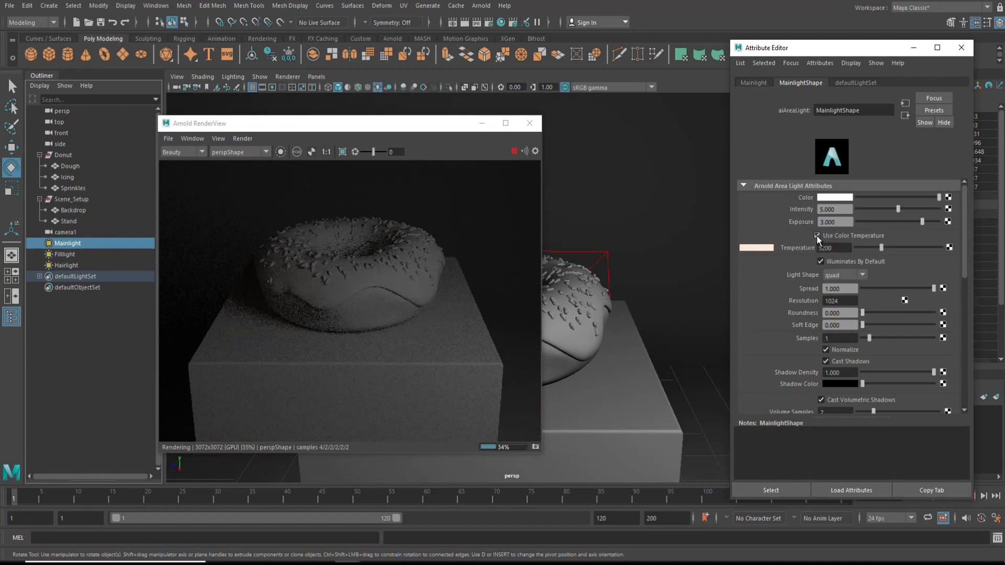
Set the Mainlight's color temperature to 5500 and its exposure to 4
{"action": "left_click_drag", "start_coordinate": [842, 248], "coordinate": [775, 244]}
{"action": "type", "text": "5500"}
{"action": "key", "text": "Return"}
{"action": "left_click", "coordinate": [847, 221]}
{"action": "type", "text": "4"}
{"action": "key", "text": "Return"}
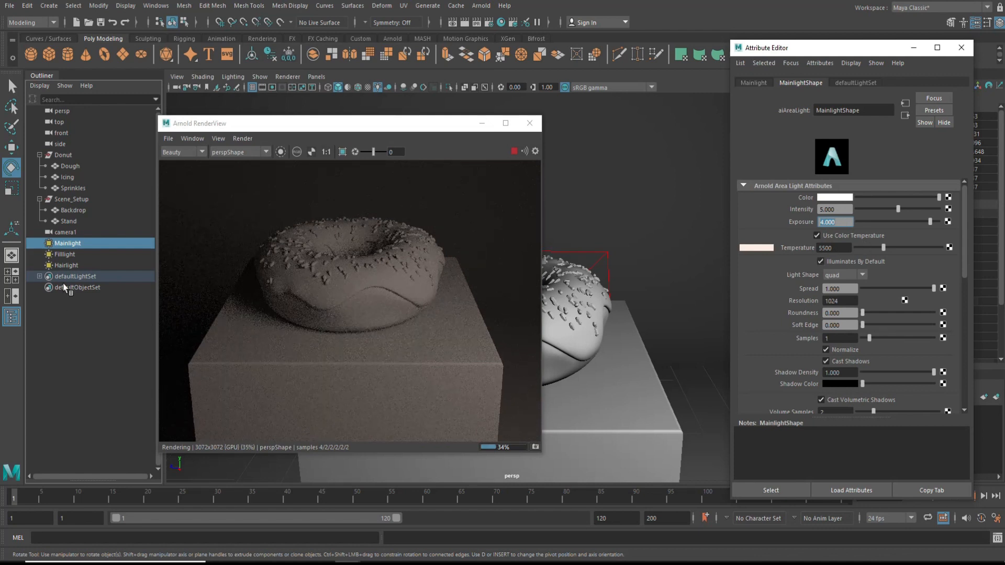
Set the fill light's intensity to 1, exposure to 2 and color temperature to 5500
{"action": "left_click", "coordinate": [65, 255]}
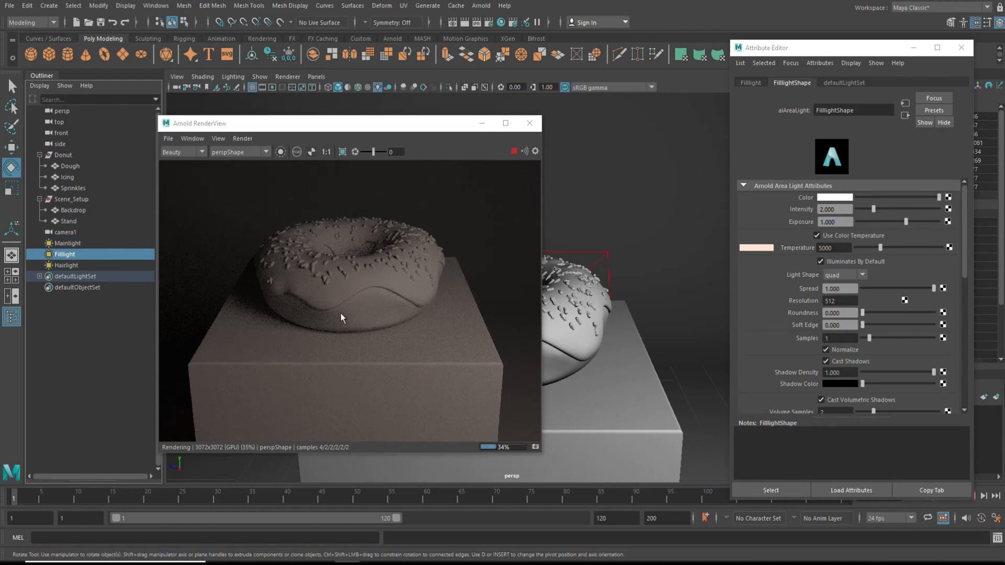
{"action": "left_click", "coordinate": [845, 208]}
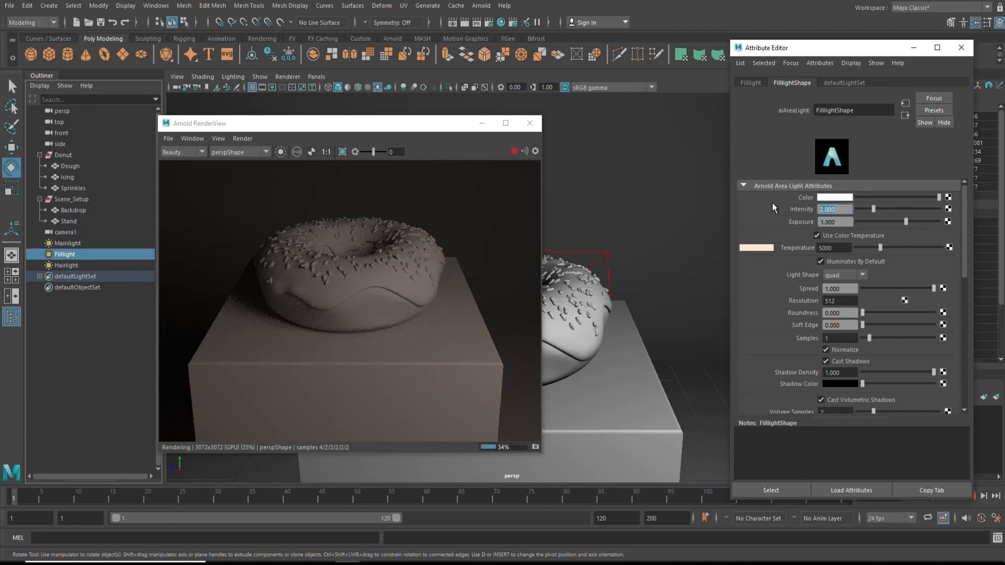
{"action": "type", "text": "1"}
{"action": "key", "text": "Return"}
{"action": "key", "text": "Tab"}
{"action": "type", "text": "2"}
{"action": "key", "text": "Return"}
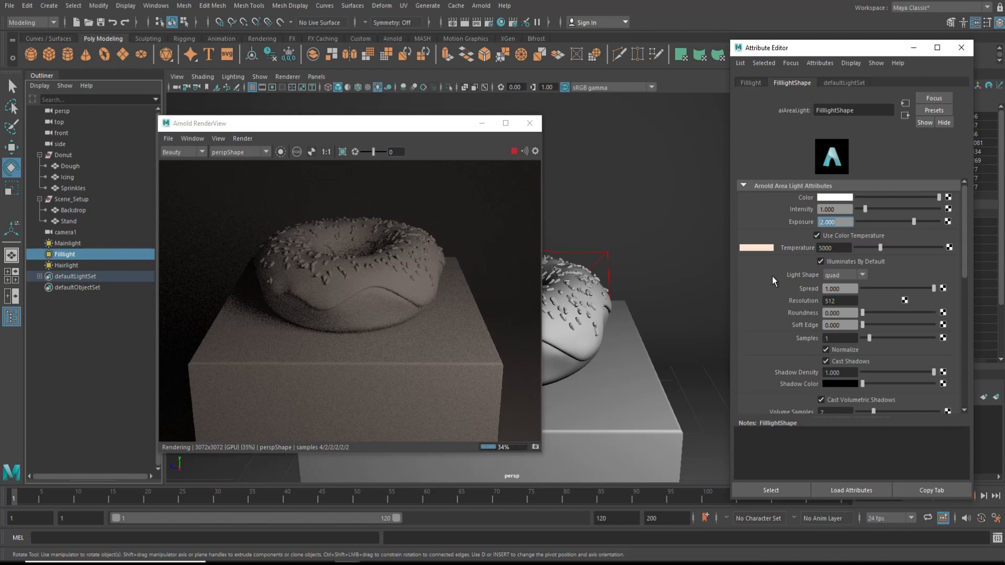
{"action": "left_click", "coordinate": [847, 248]}
{"action": "type", "text": "5500"}
{"action": "key", "text": "Return"}
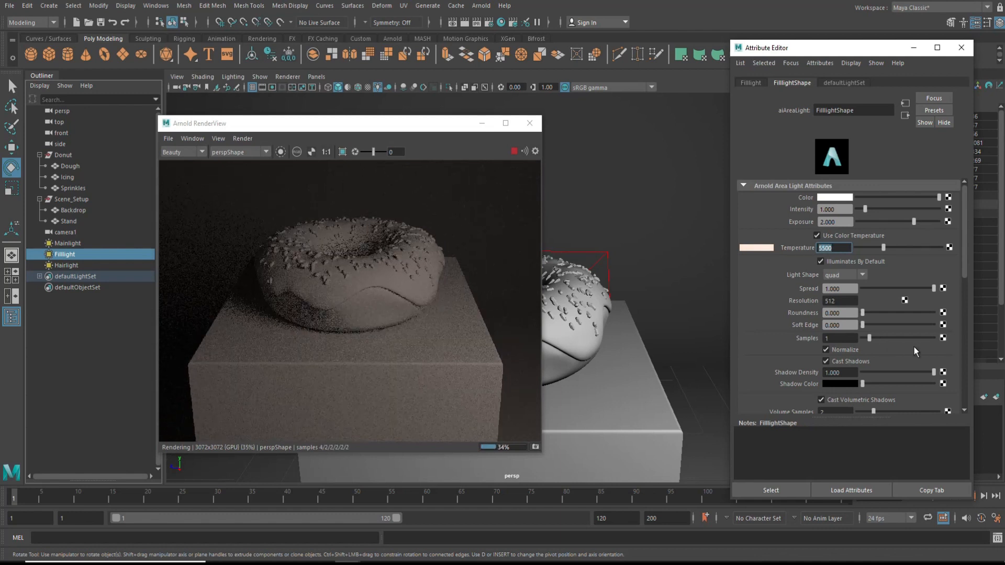
Raise the Hairlight's intensity to 10 and its exposure to 5
{"action": "left_click", "coordinate": [73, 267]}
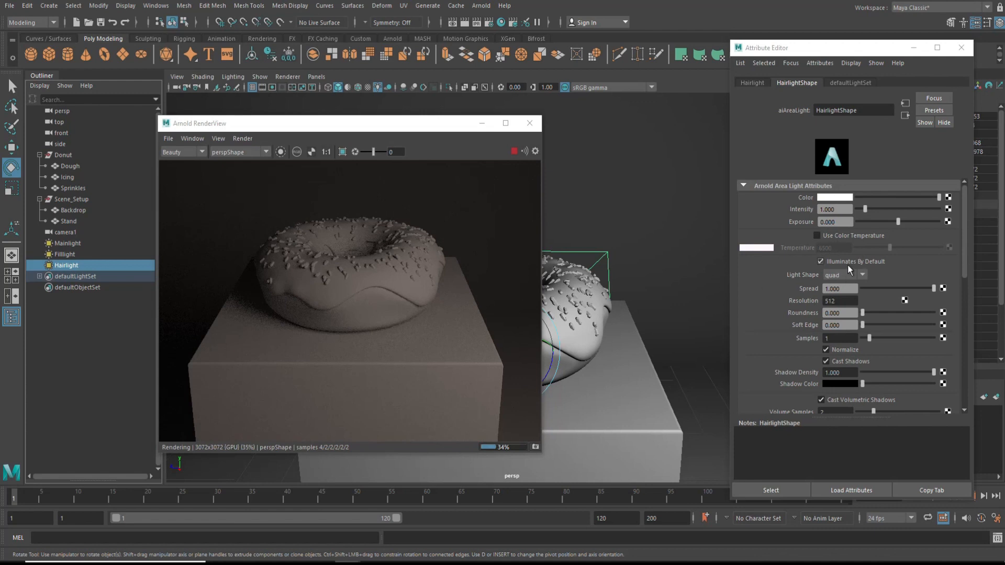
{"action": "left_click_drag", "start_coordinate": [865, 209], "coordinate": [956, 208]}
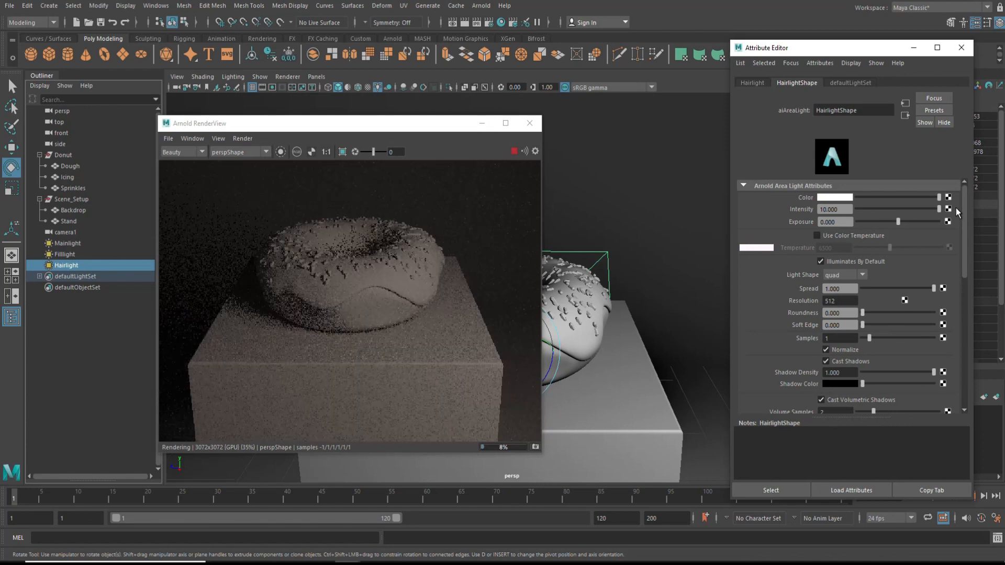
{"action": "left_click_drag", "start_coordinate": [898, 222], "coordinate": [954, 222]}
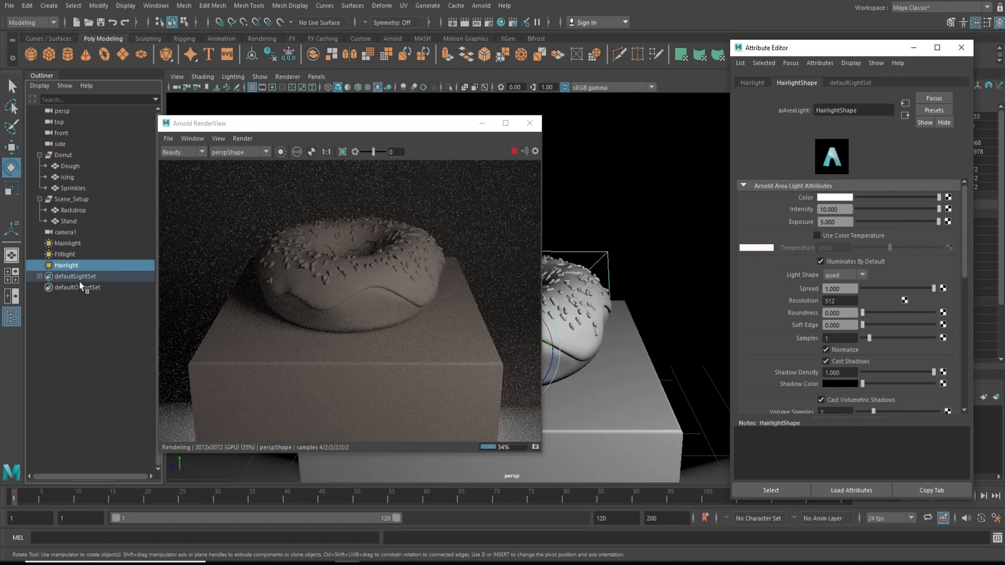
Move the render window out of the way and raise the Hairlight behind the stand to above donut height
{"action": "left_click_drag", "start_coordinate": [431, 130], "coordinate": [1004, 78]}
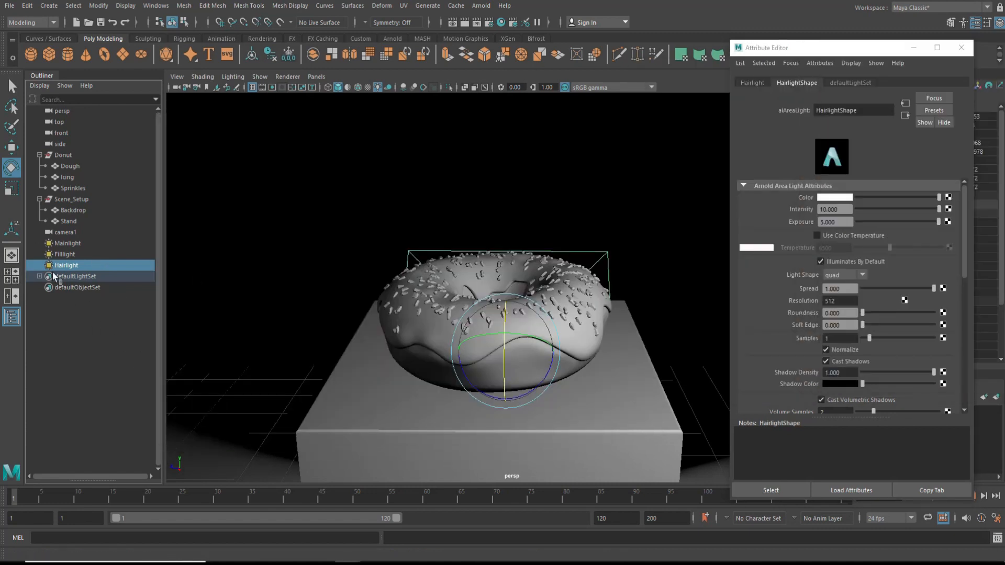
{"action": "left_click", "coordinate": [12, 276]}
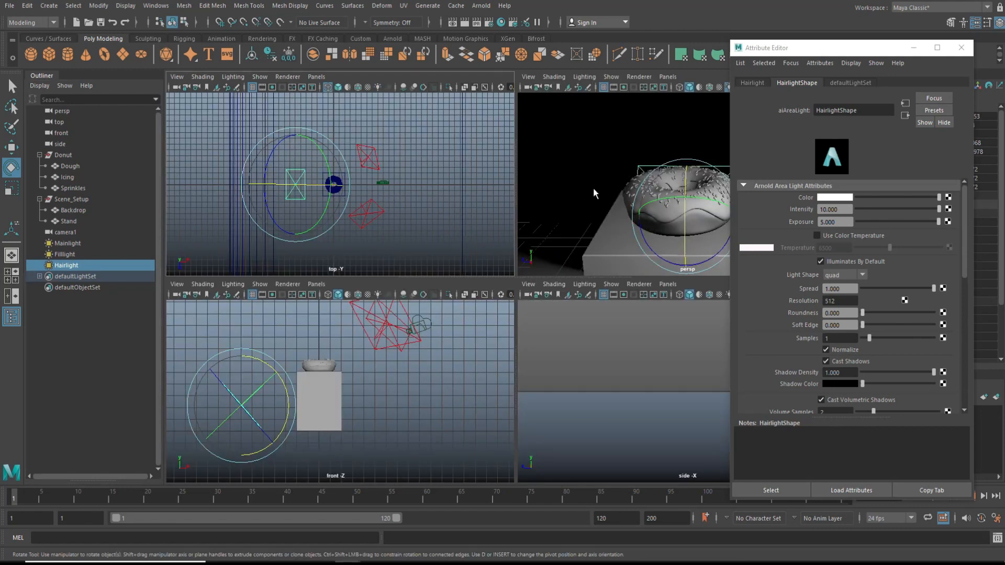
{"action": "key", "text": "space"}
{"action": "left_click_drag", "start_coordinate": [469, 276], "coordinate": [411, 364], "text": "alt"}
{"action": "key", "text": "w"}
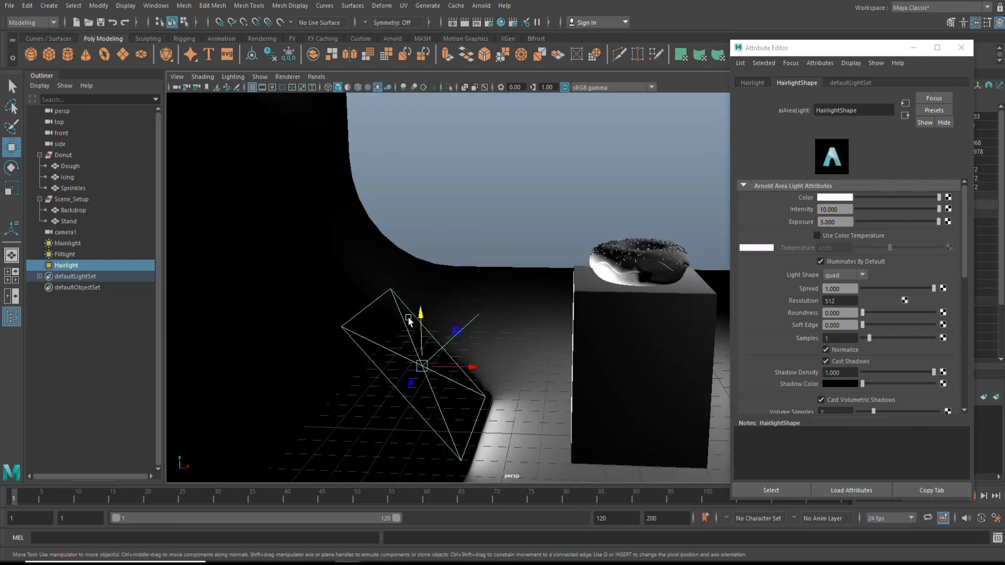
{"action": "left_click_drag", "start_coordinate": [419, 313], "coordinate": [423, 214]}
{"action": "left_click_drag", "start_coordinate": [433, 325], "coordinate": [482, 347], "text": "alt"}
{"action": "left_click_drag", "start_coordinate": [434, 250], "coordinate": [423, 187]}
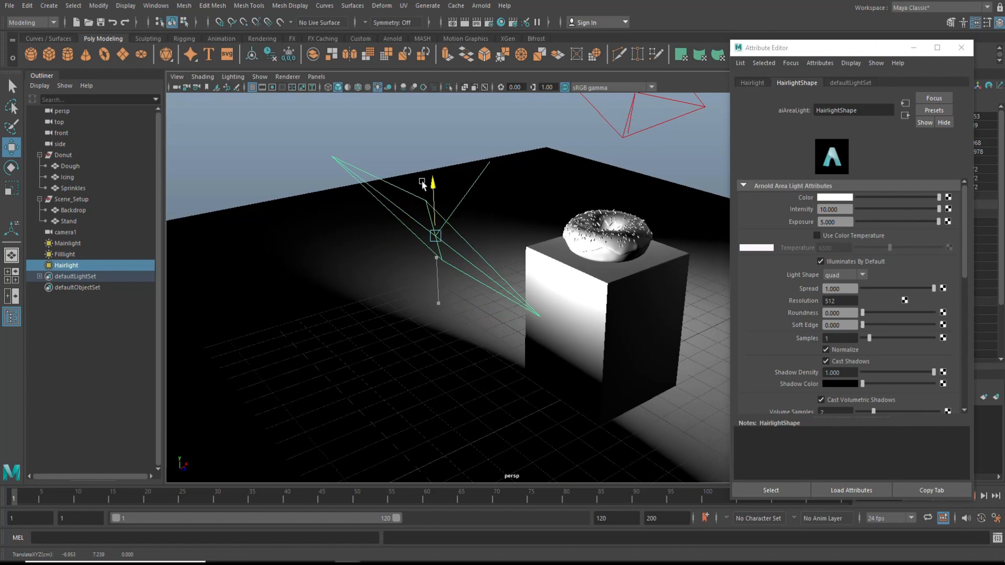
Rotate the Hairlight to tilt it down so it aims more directly at the back of the donut
{"action": "key", "text": "e"}
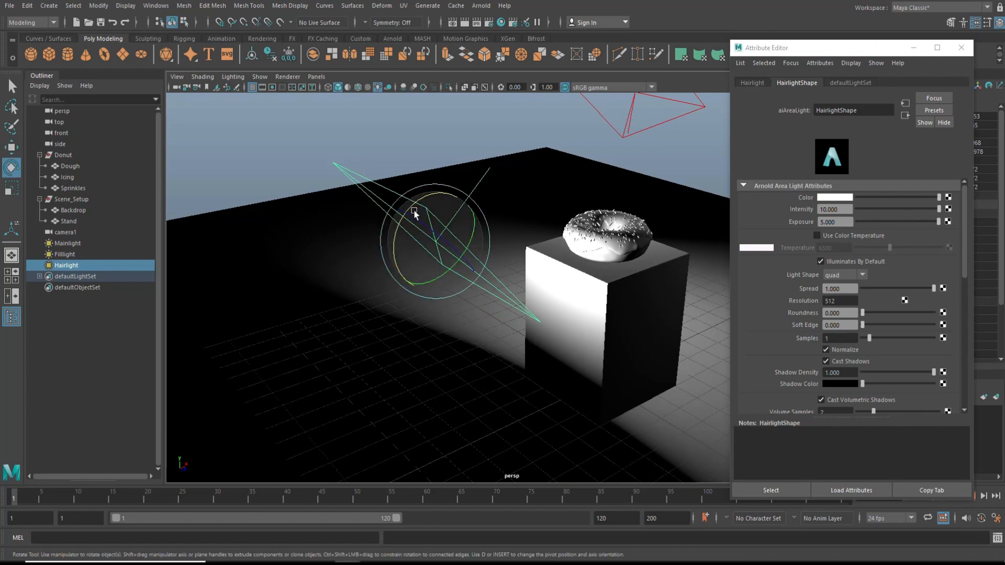
{"action": "left_click_drag", "start_coordinate": [410, 212], "coordinate": [418, 196]}
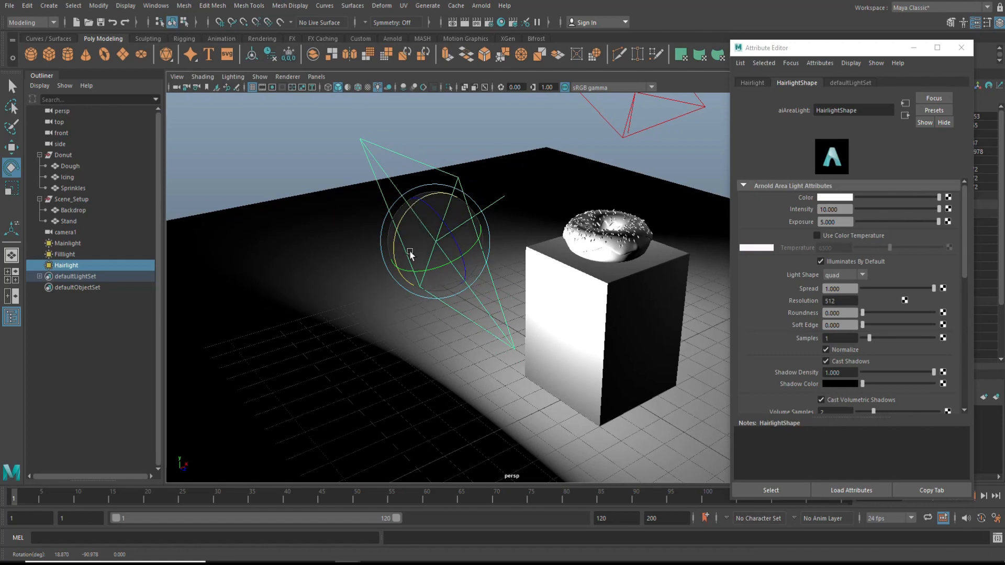
{"action": "left_click", "coordinate": [12, 276]}
{"action": "key", "text": "space"}
{"action": "left_click_drag", "start_coordinate": [516, 348], "coordinate": [470, 352], "text": "alt"}
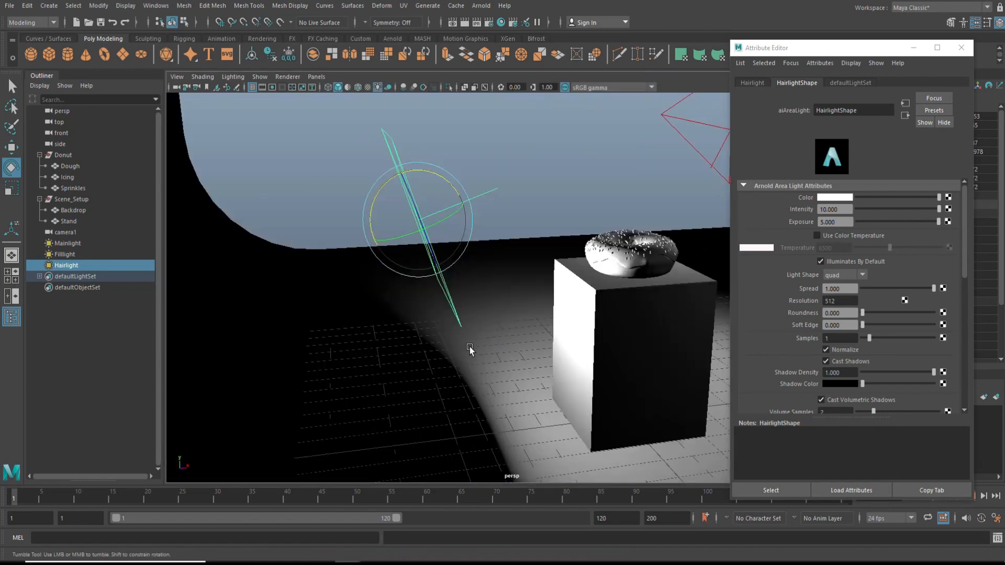
Bring the Arnold RenderView back over the viewport and examine the hair light's effect on the donut from several front angles and distances
{"action": "mouse_move", "coordinate": [375, 348]}
{"action": "left_mouse_down", "text": "alt"}
{"action": "mouse_move", "coordinate": [323, 353]}
{"action": "mouse_move", "coordinate": [367, 353]}
{"action": "left_mouse_up", "text": "alt"}
{"action": "scroll", "coordinate": [367, 353], "scroll_direction": "up", "scroll_amount": 4}
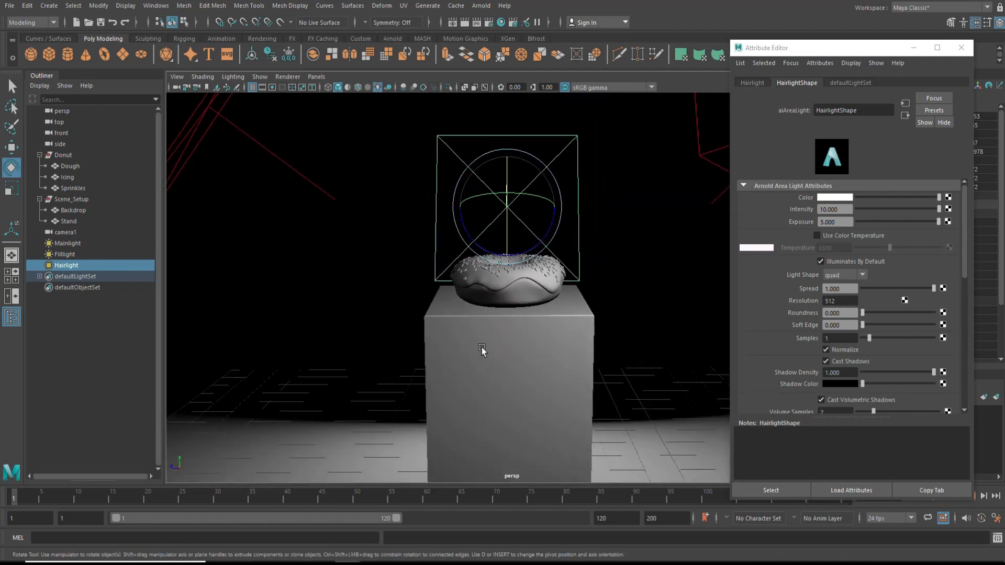
{"action": "left_click_drag", "start_coordinate": [1004, 3], "coordinate": [313, 119]}
{"action": "scroll", "coordinate": [314, 270], "scroll_direction": "up", "scroll_amount": 2}
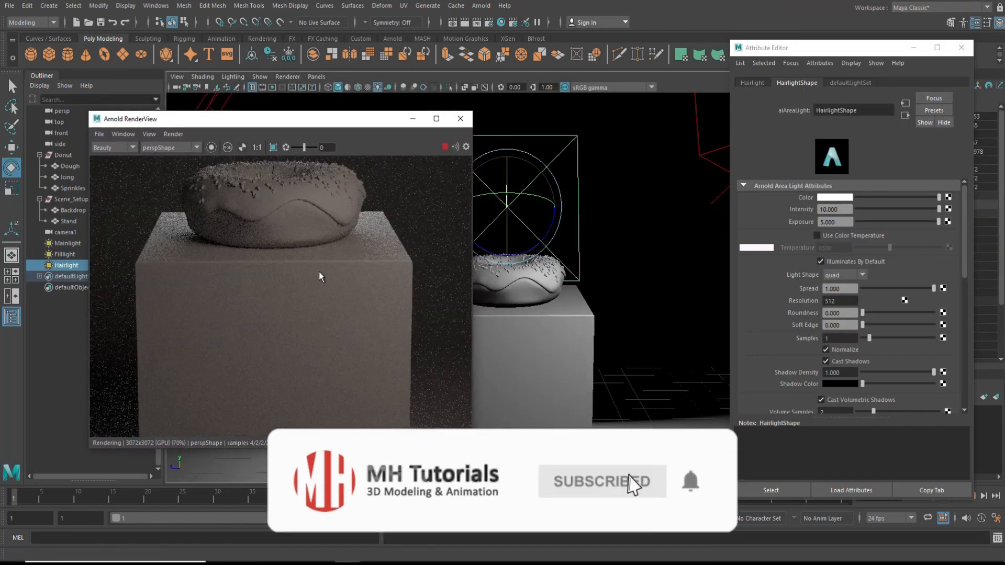
{"action": "middle_click_drag", "start_coordinate": [334, 291], "coordinate": [334, 296]}
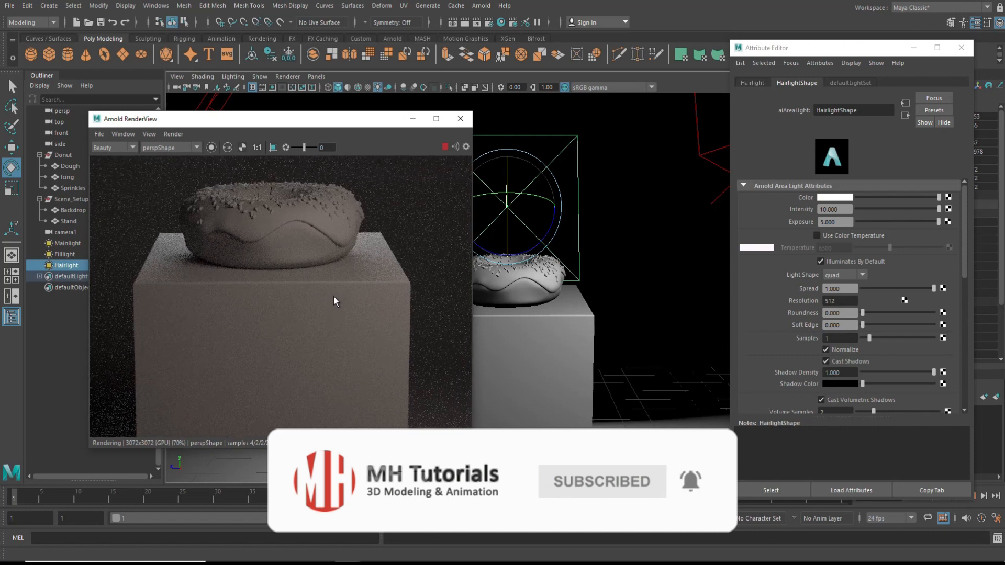
{"action": "left_click_drag", "start_coordinate": [620, 293], "coordinate": [623, 315], "text": "alt"}
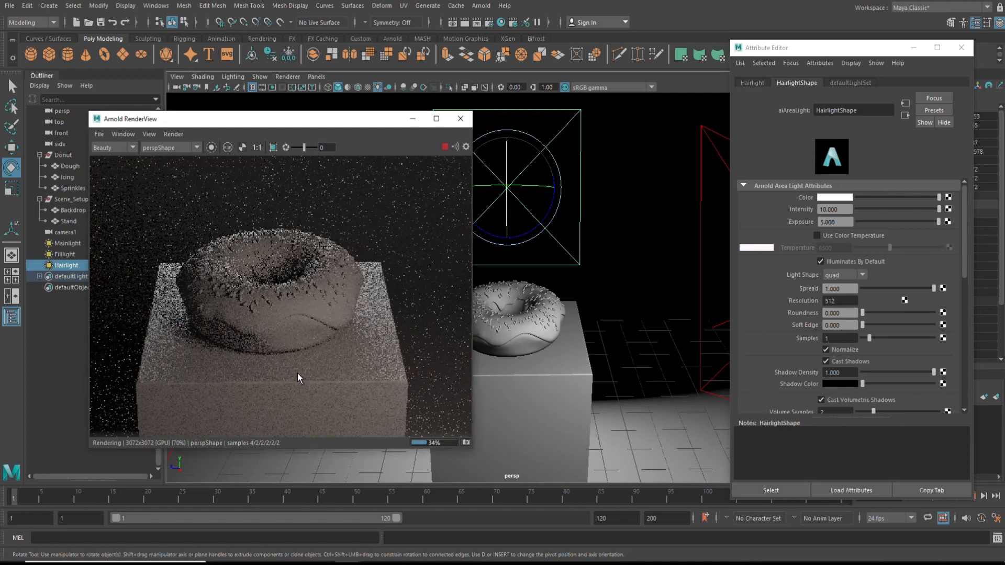
{"action": "left_click_drag", "start_coordinate": [563, 359], "coordinate": [571, 357], "text": "alt"}
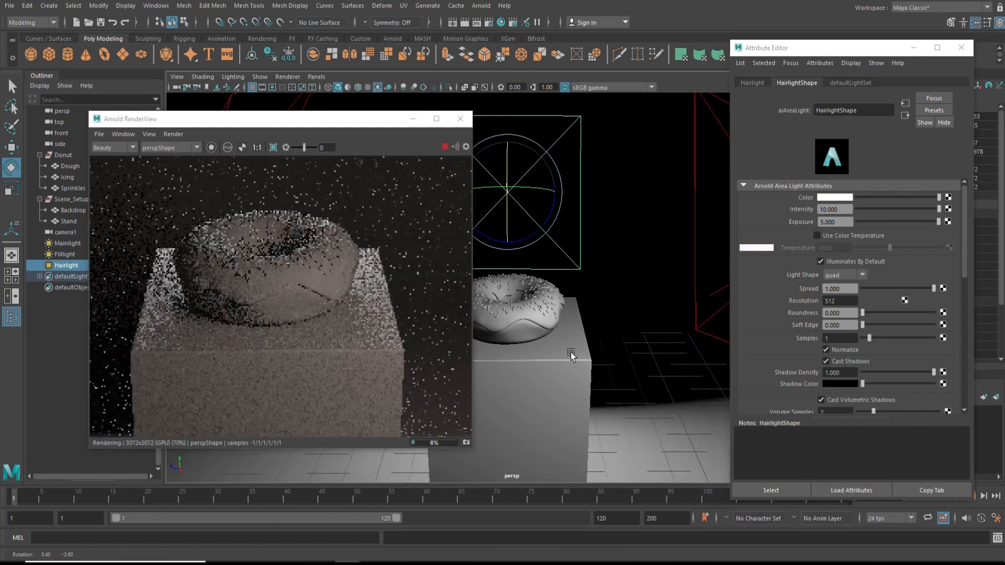
{"action": "right_click_drag", "start_coordinate": [545, 342], "coordinate": [558, 348], "text": "alt"}
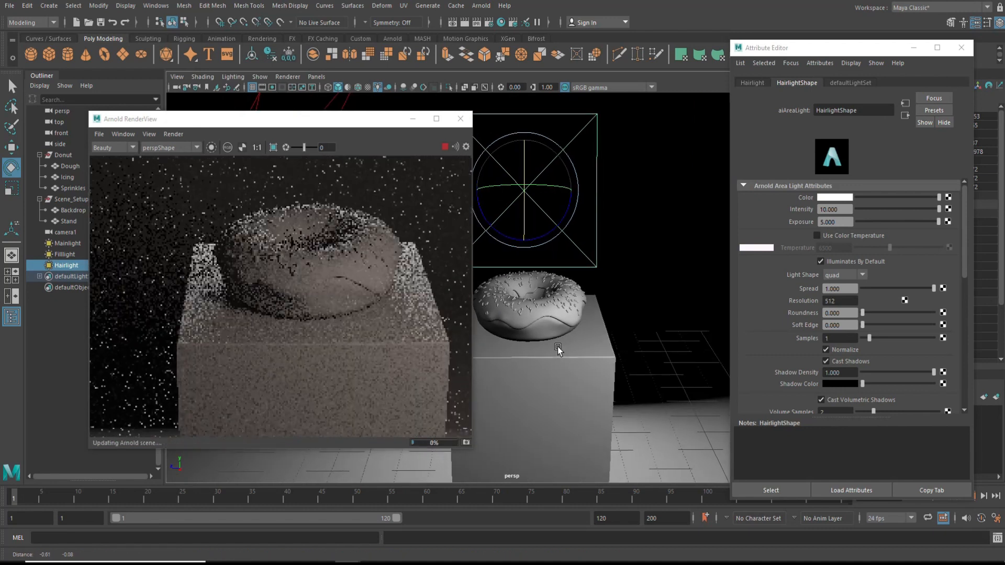
{"action": "scroll", "coordinate": [557, 346], "scroll_direction": "down", "scroll_amount": 3}
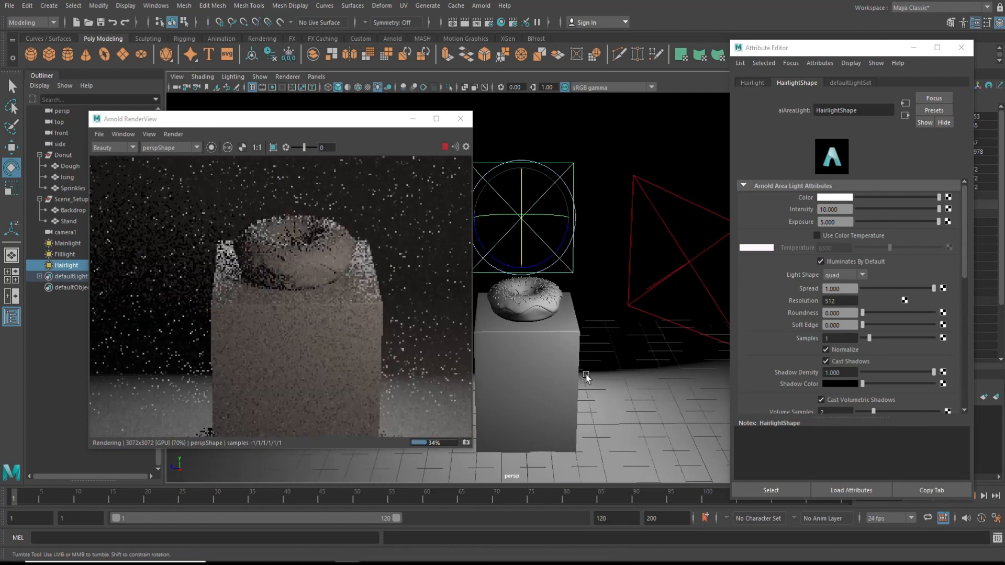
{"action": "left_click_drag", "start_coordinate": [588, 376], "coordinate": [586, 375], "text": "alt"}
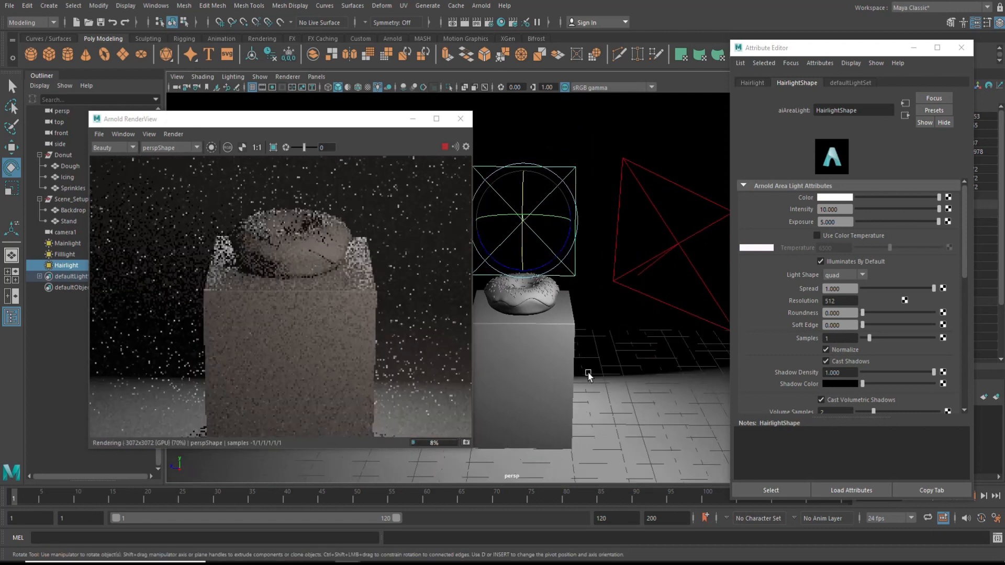
{"action": "right_click_drag", "start_coordinate": [586, 375], "coordinate": [600, 379], "text": "alt"}
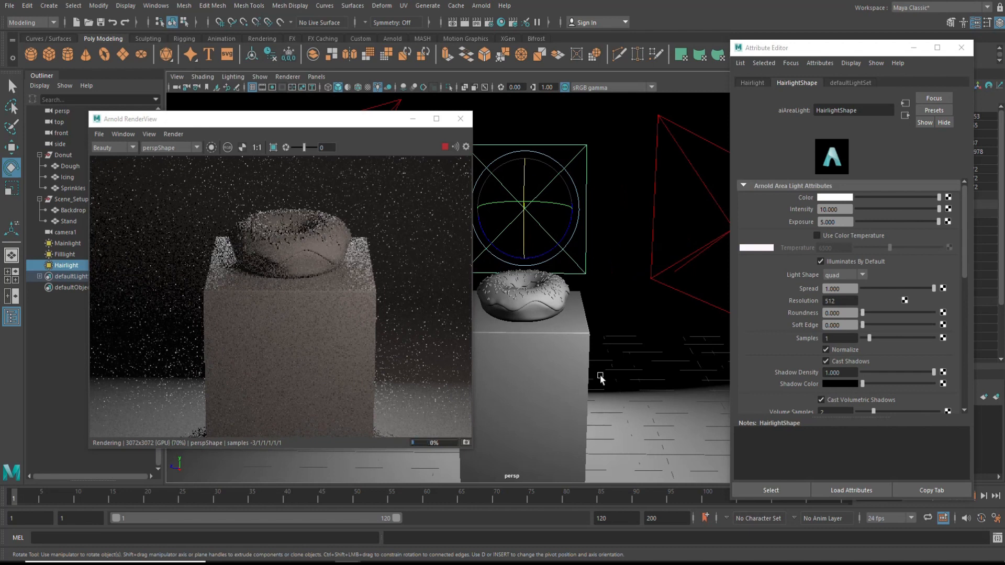
{"action": "scroll", "coordinate": [622, 376], "scroll_direction": "up", "scroll_amount": 2}
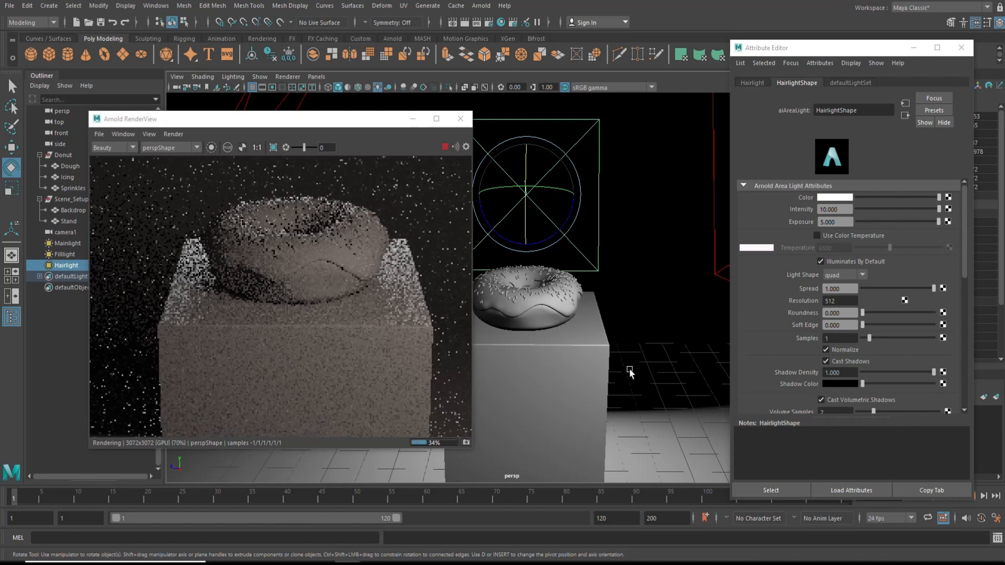
{"action": "scroll", "coordinate": [629, 372], "scroll_direction": "up", "scroll_amount": 2}
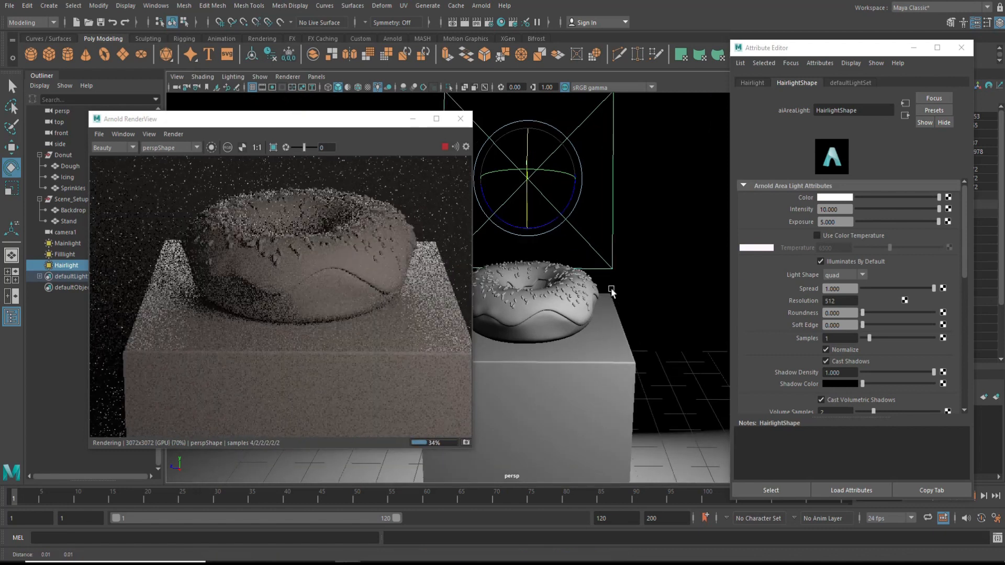
{"action": "middle_click_drag", "start_coordinate": [630, 277], "coordinate": [612, 289], "text": "alt"}
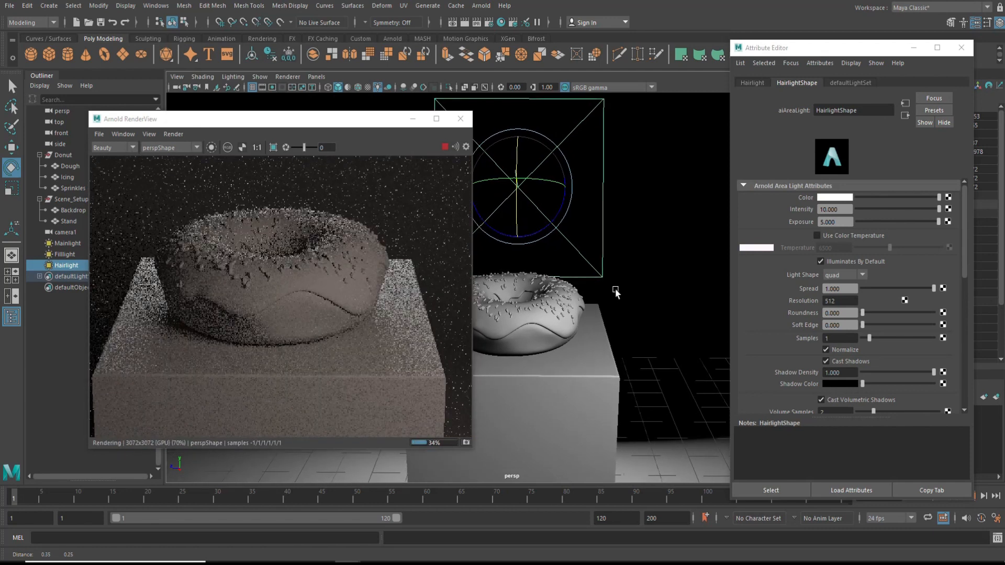
{"action": "scroll", "coordinate": [616, 290], "scroll_direction": "down", "scroll_amount": 2}
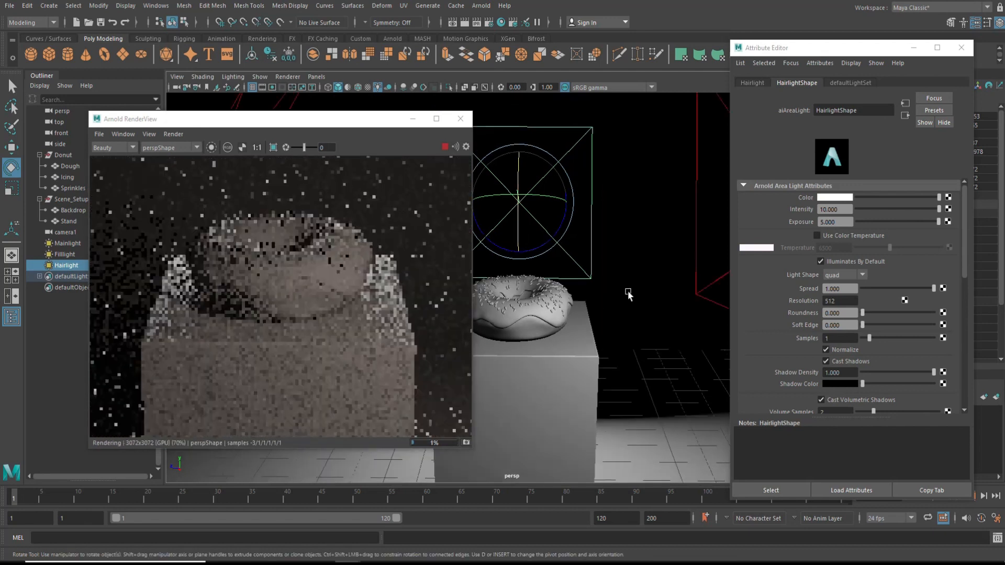